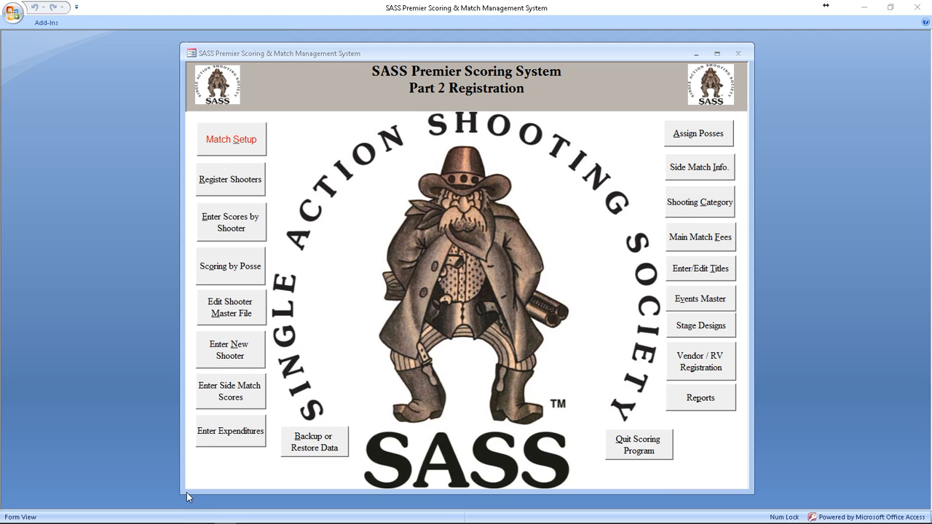
Step: Open File Explorer and go to the SASS Premier folder on Local Disk (C:)
mouse_move(187, 519)
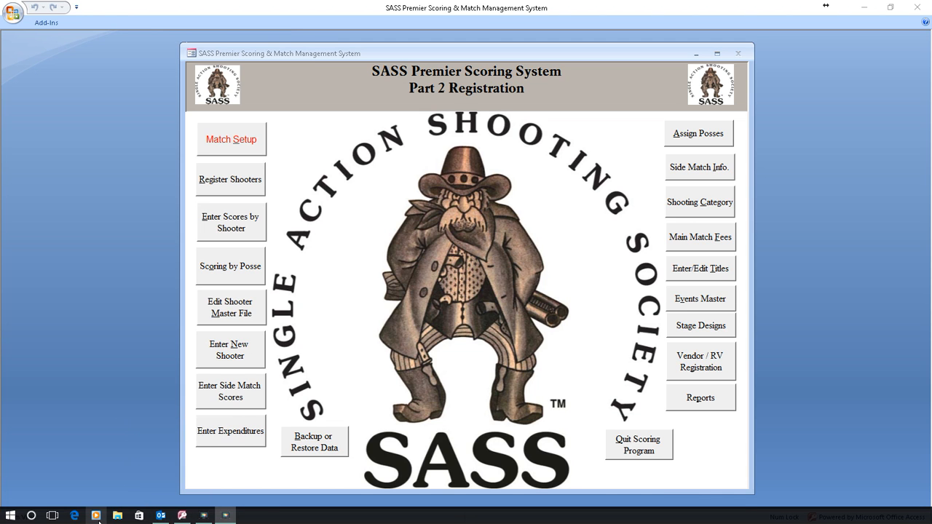
click(117, 516)
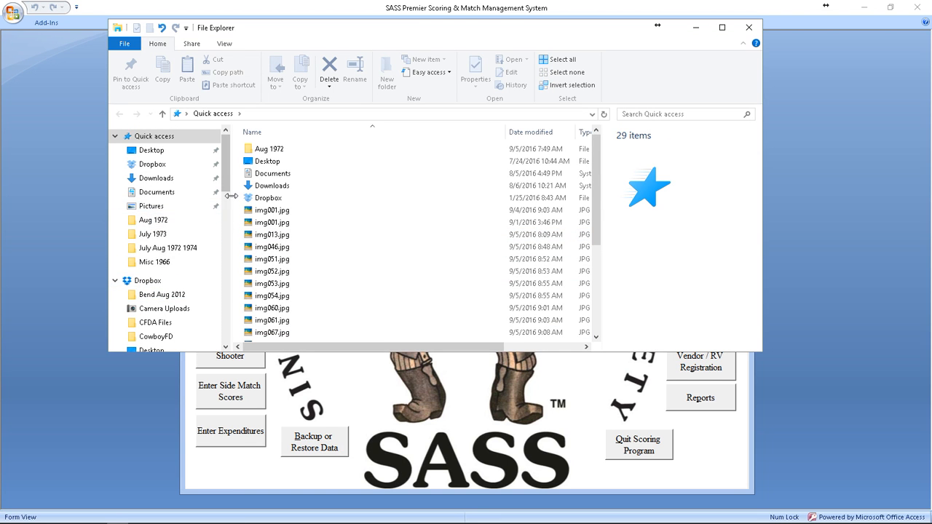
drag(227, 185, 227, 319)
click(175, 204)
scroll(305, 264, down, 20)
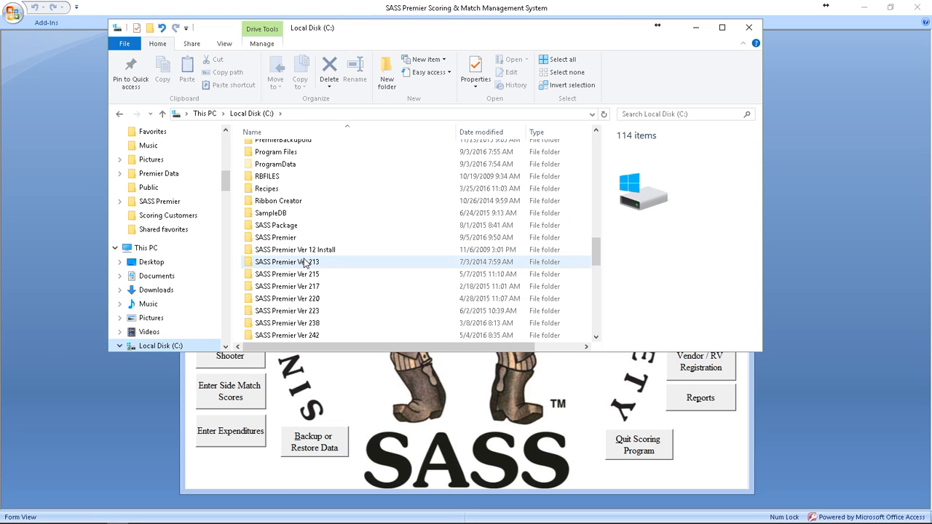
double_click(279, 239)
Step: Scroll down the SASS Premier folder and open Registration1.doc
scroll(334, 262, down, 15)
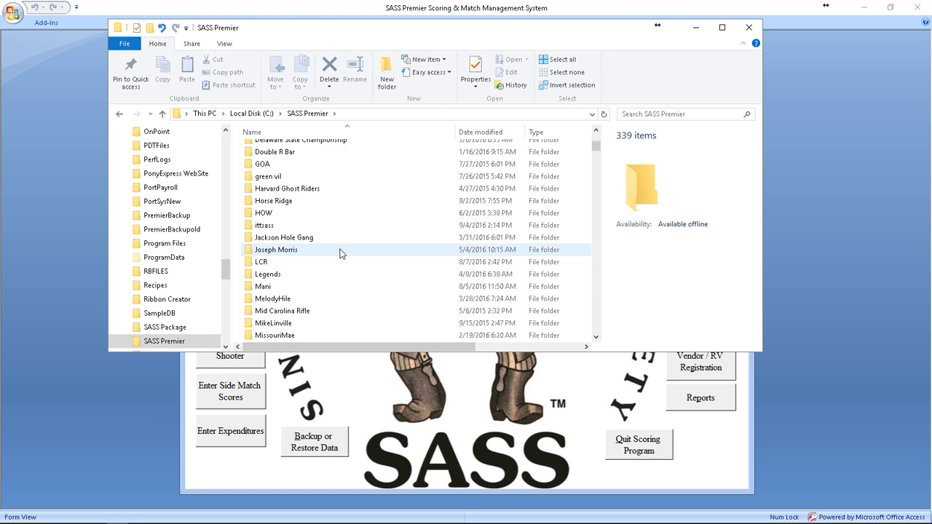
scroll(329, 273, down, 15)
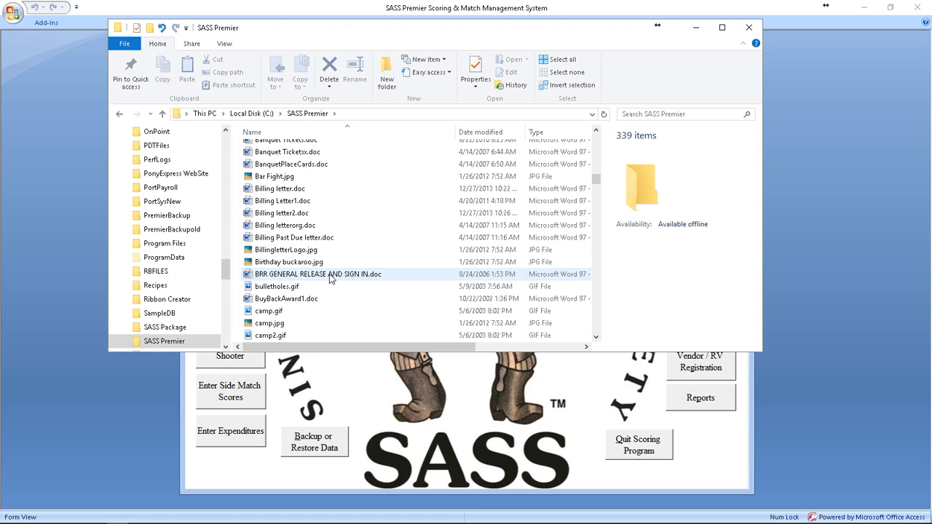
scroll(327, 286, down, 15)
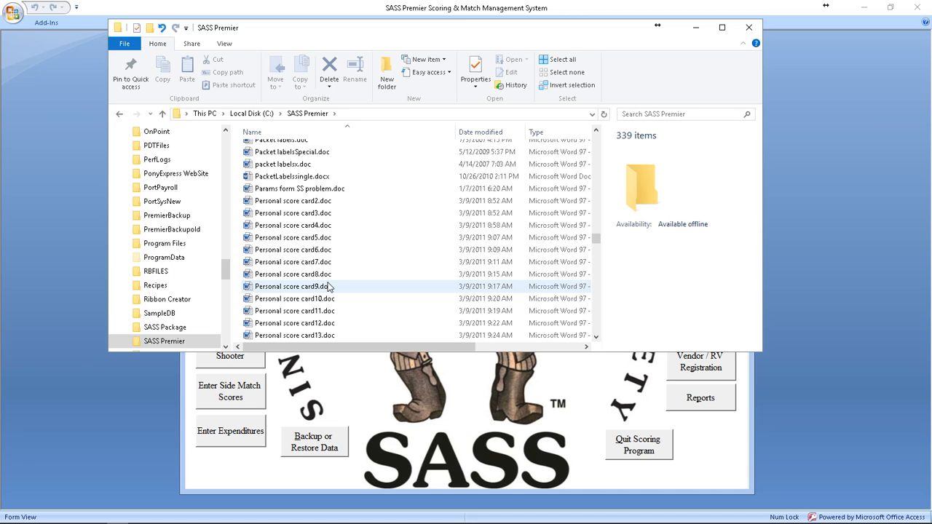
scroll(328, 287, down, 6)
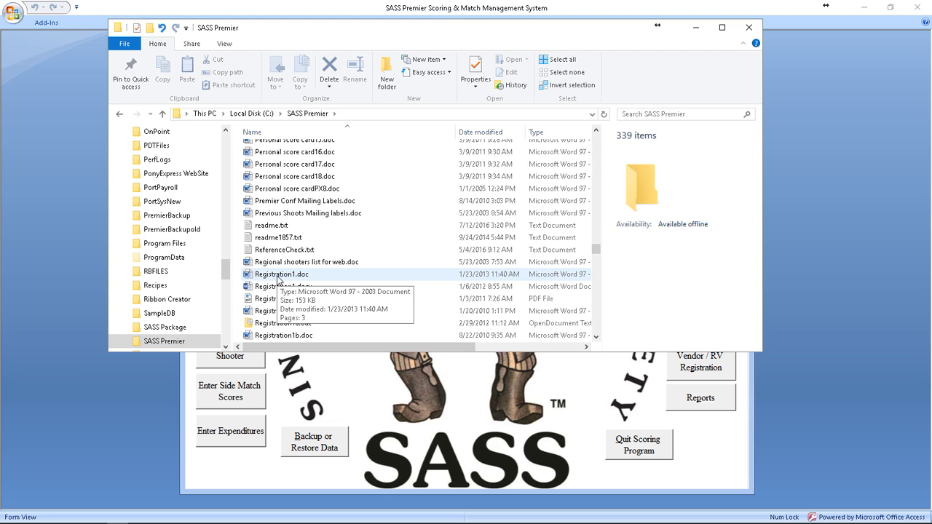
click(278, 275)
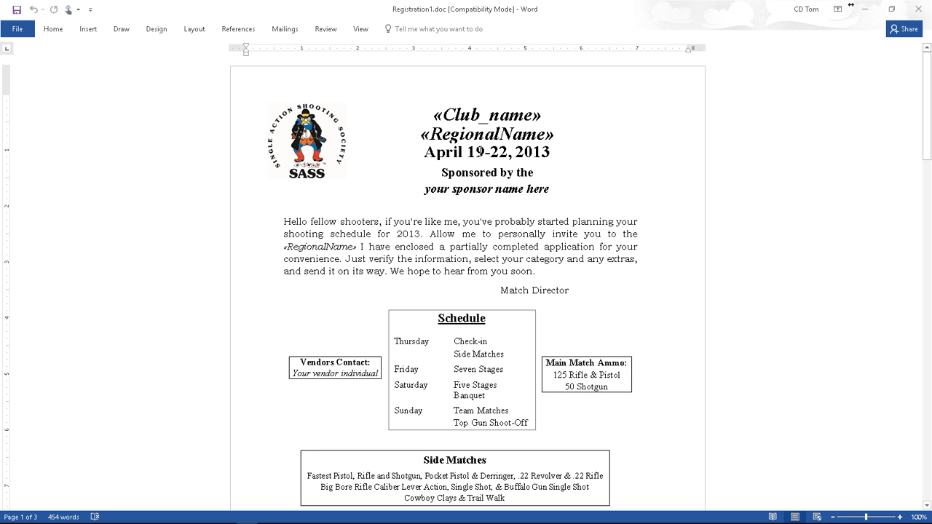
Step: Change the title date line from April 19-22, 2013 to Sept 18-24, 2016
click(552, 152)
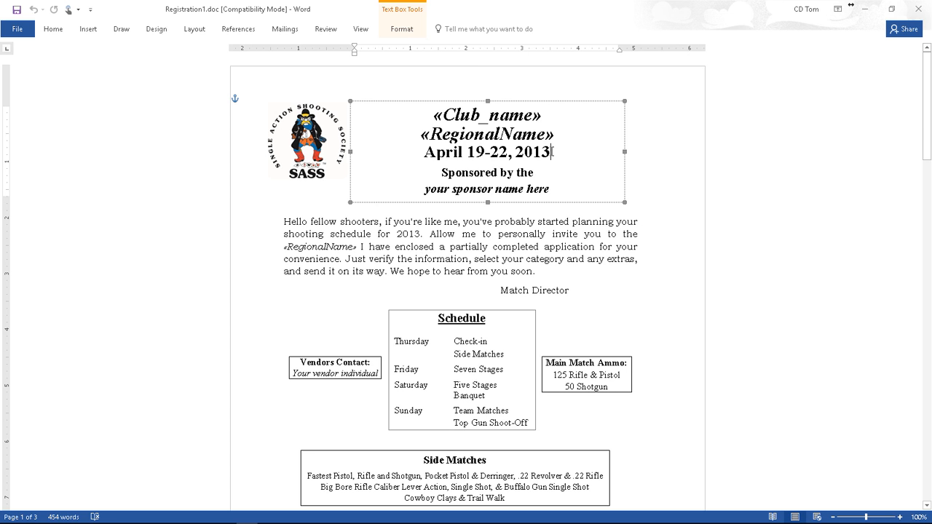
key(BackSpace)
text(6)
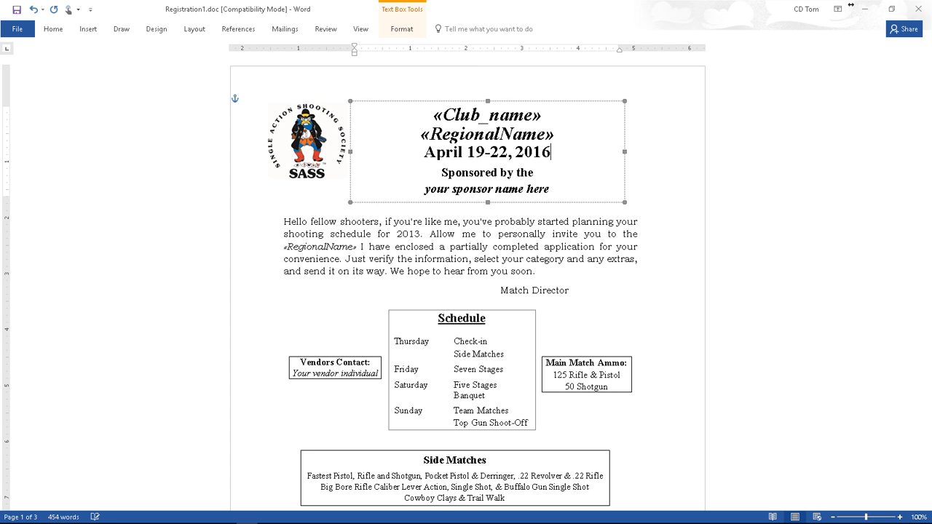
drag(462, 151, 425, 153)
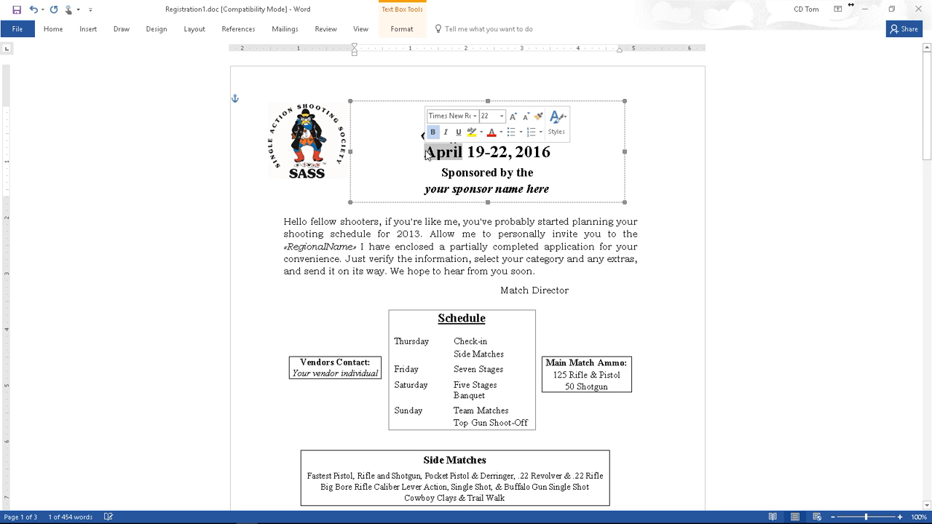
text(Sept)
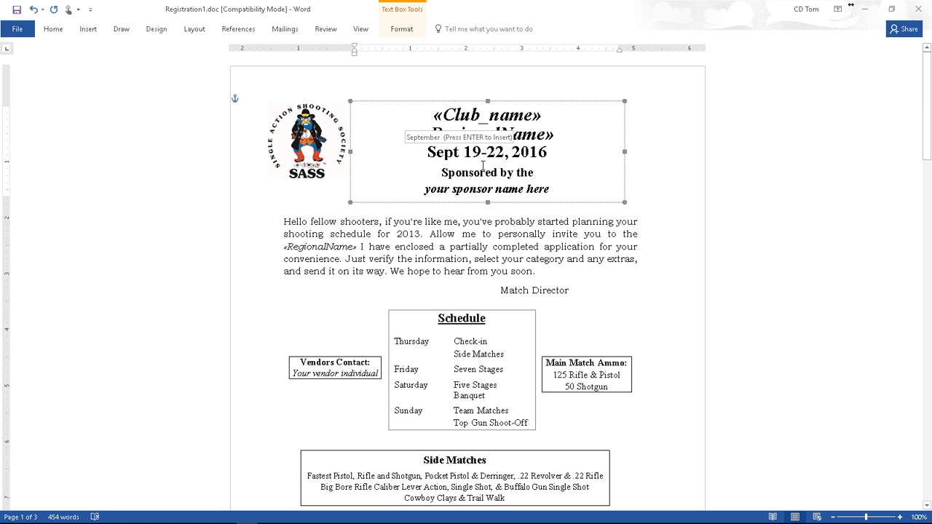
click(506, 152)
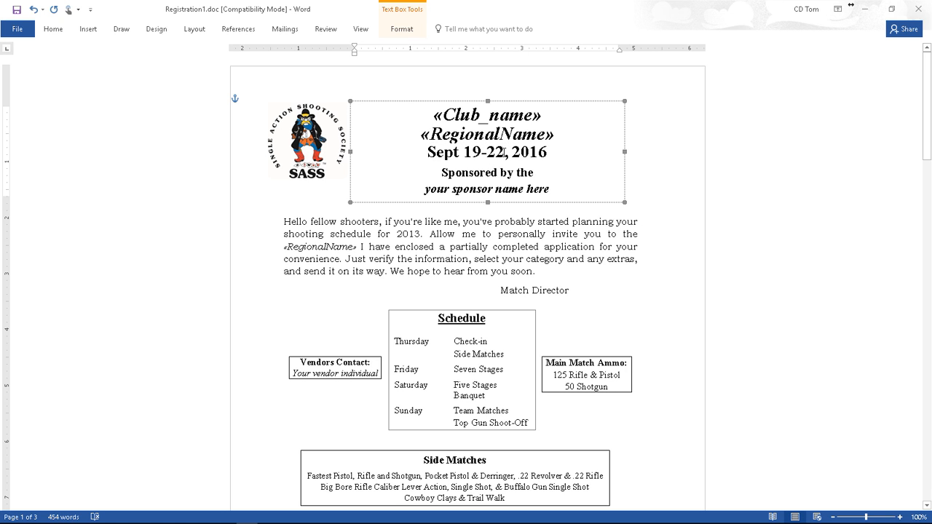
key(BackSpace)
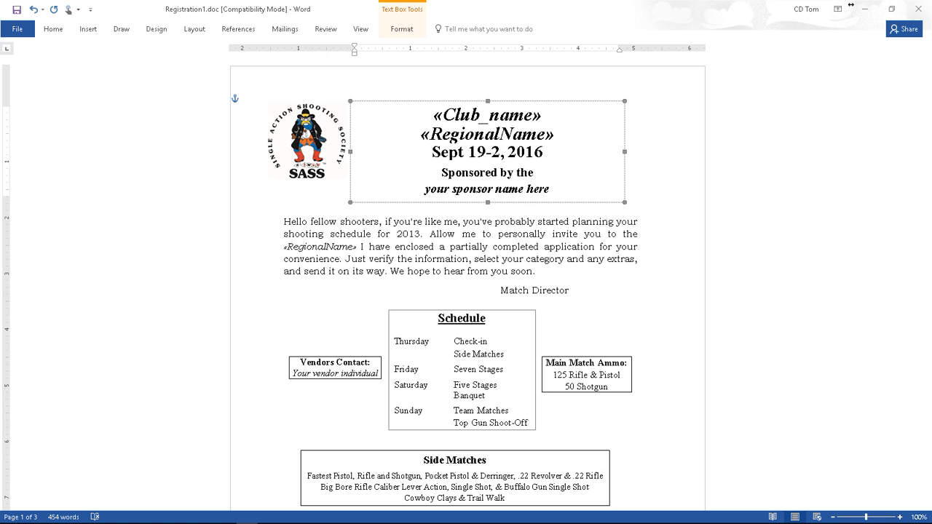
text(4)
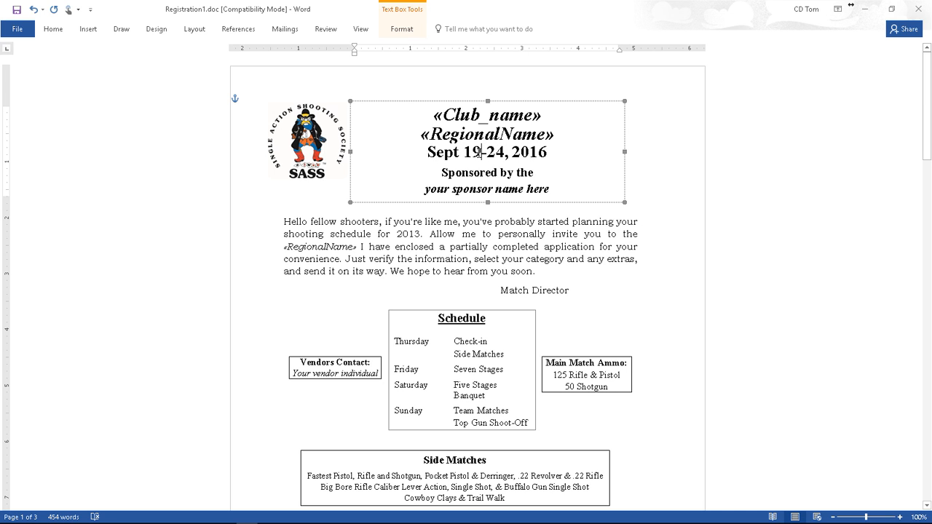
click(479, 152)
key(BackSpace)
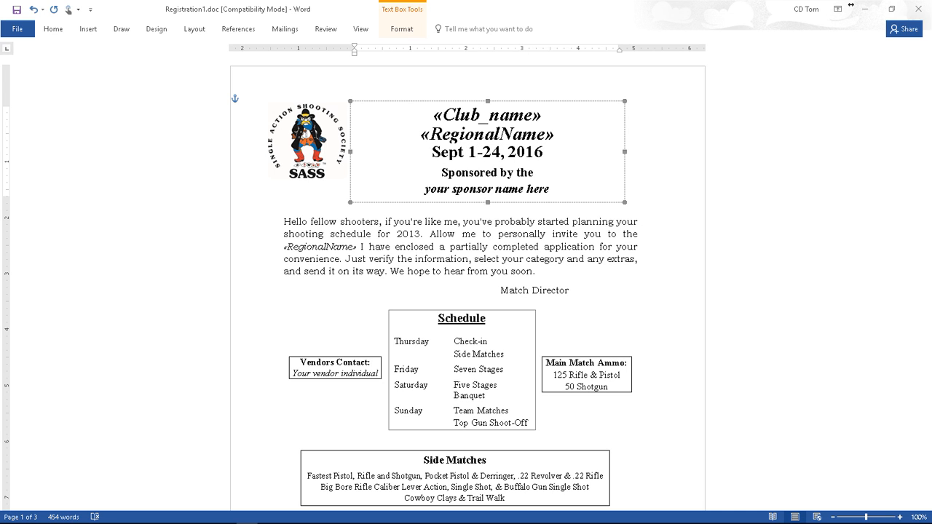
text(8)
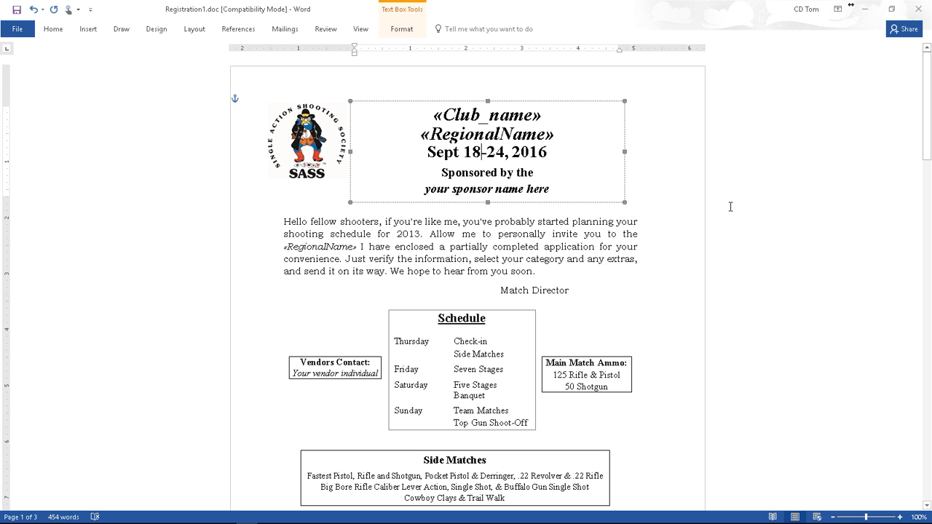
click(732, 207)
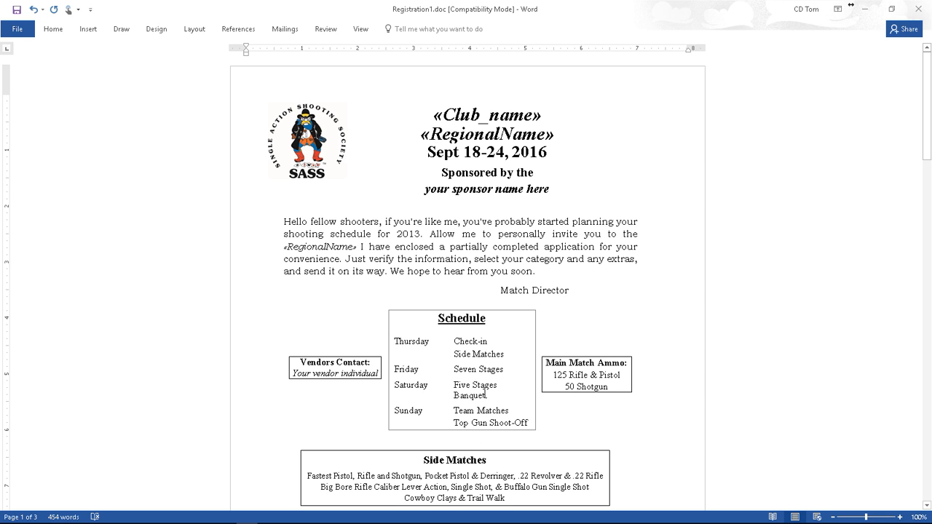
Step: Start the Step-by-Step Mail Merge Wizard from Mailings and advance to Preview your letters
scroll(583, 375, down, 3)
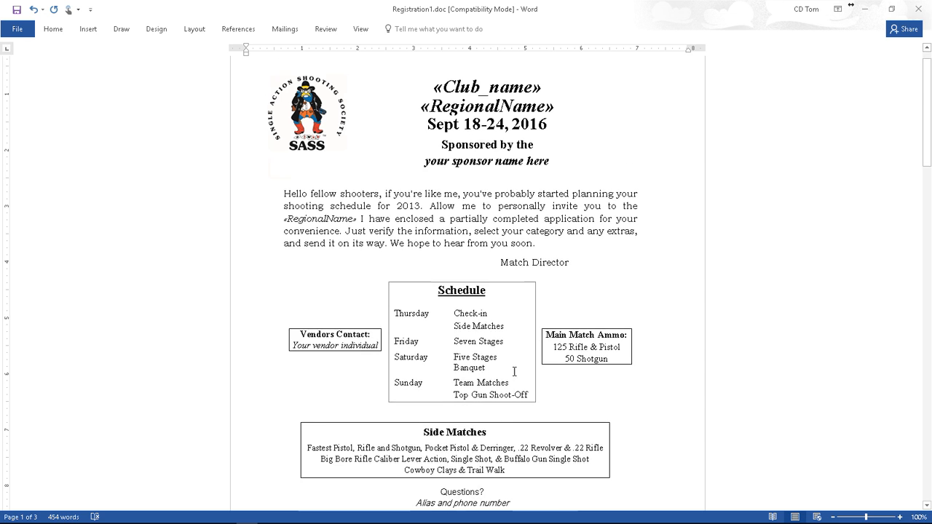
scroll(485, 334, down, 2)
scroll(480, 337, down, 6)
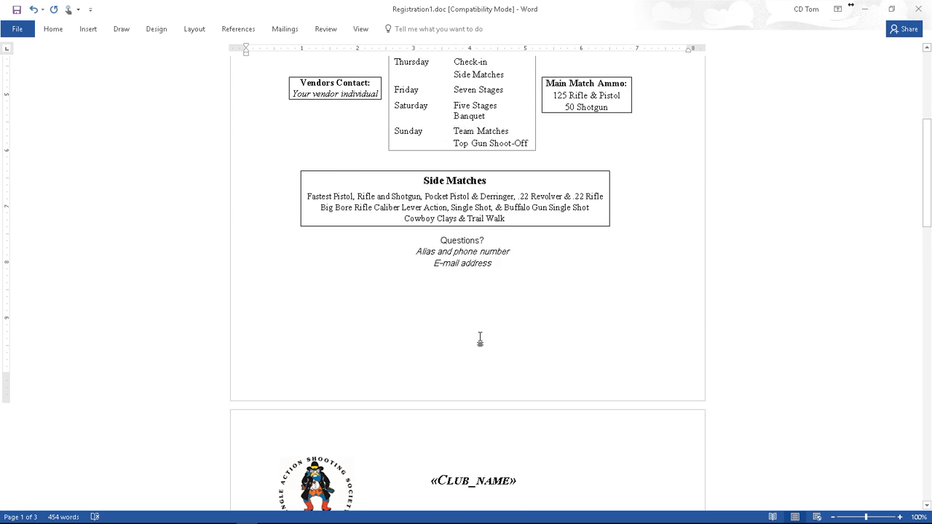
scroll(483, 351, down, 3)
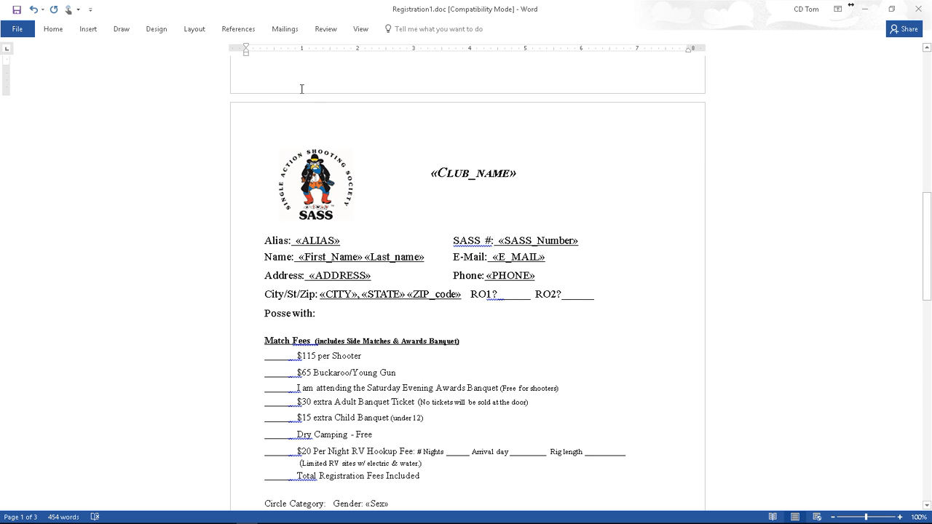
click(284, 31)
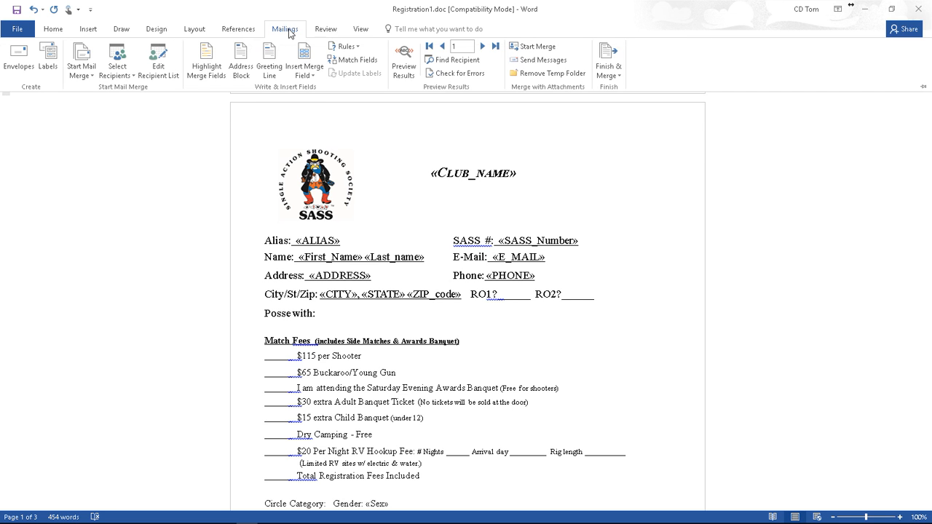
click(88, 75)
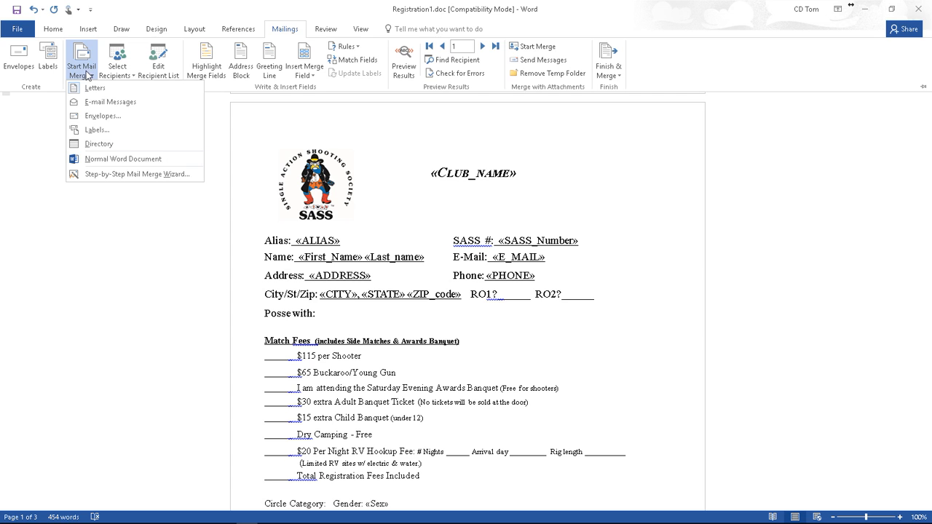
click(104, 174)
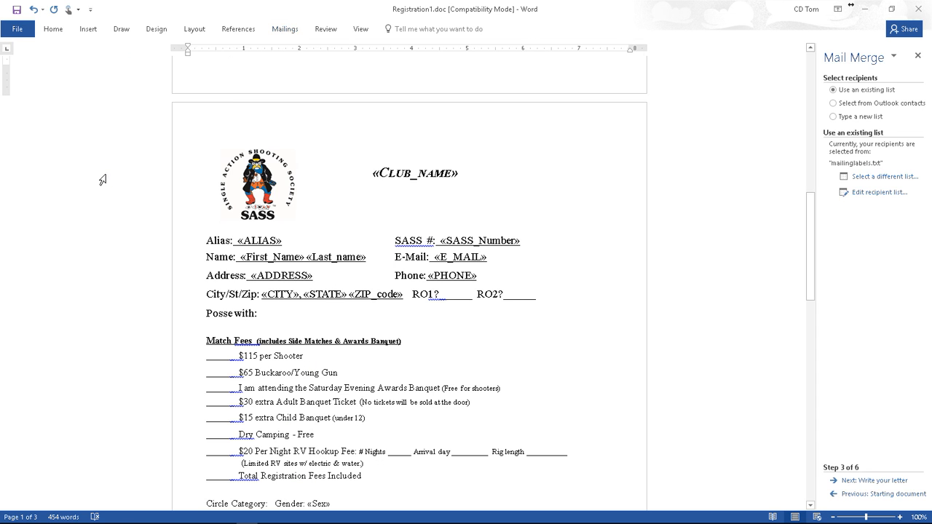
click(878, 480)
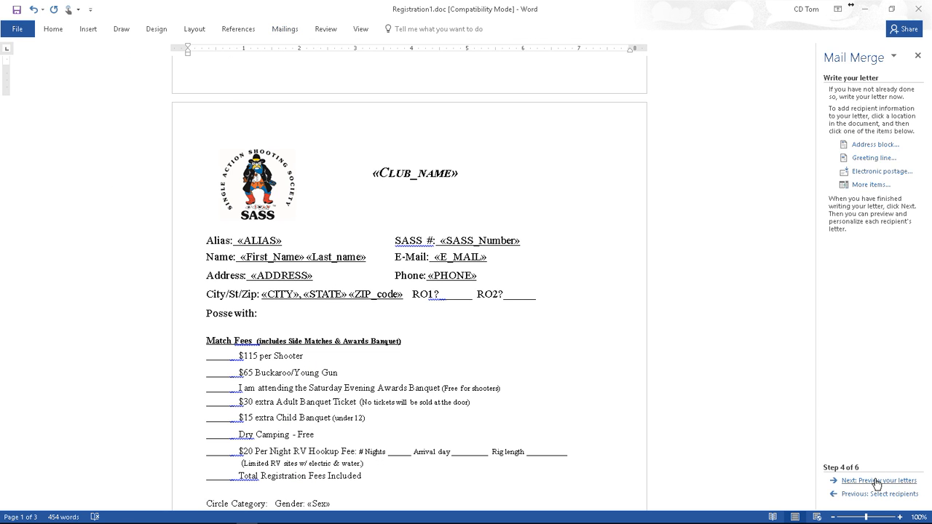
click(874, 480)
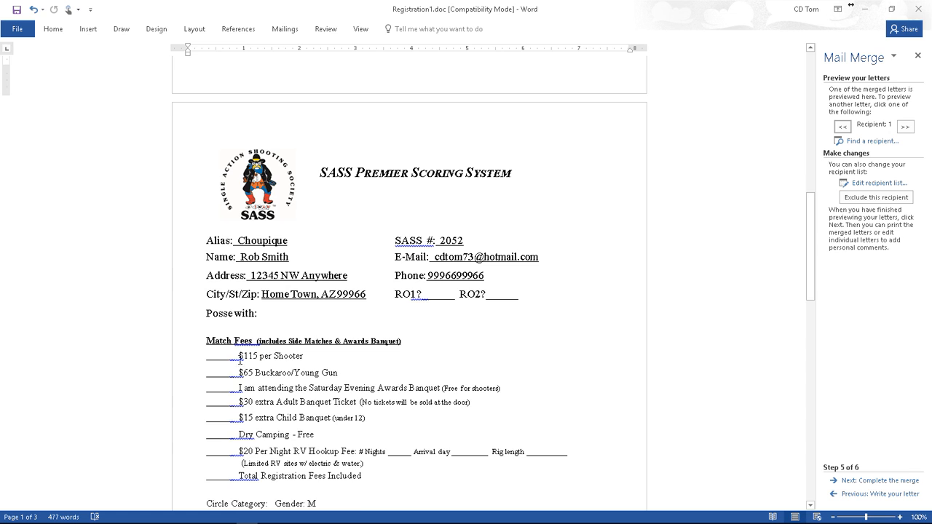
scroll(241, 360, down, 2)
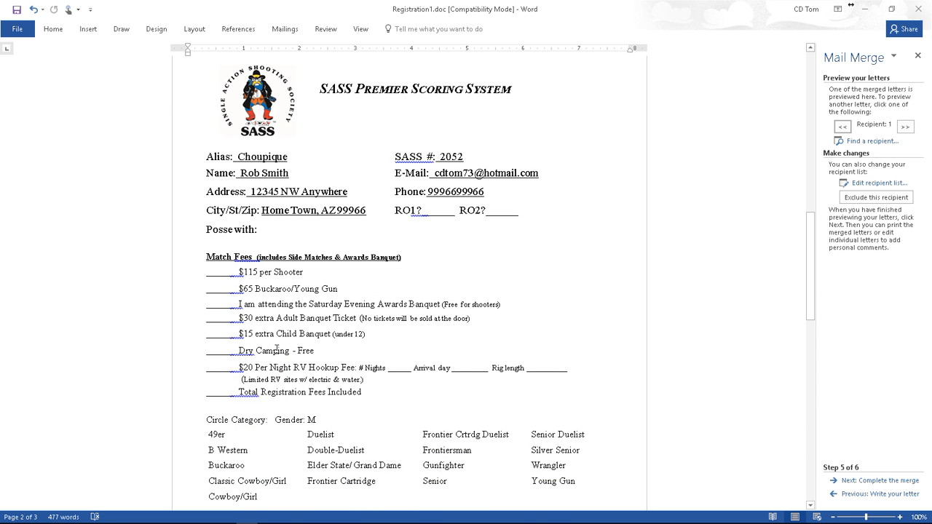
scroll(352, 393, down, 1)
scroll(352, 394, down, 3)
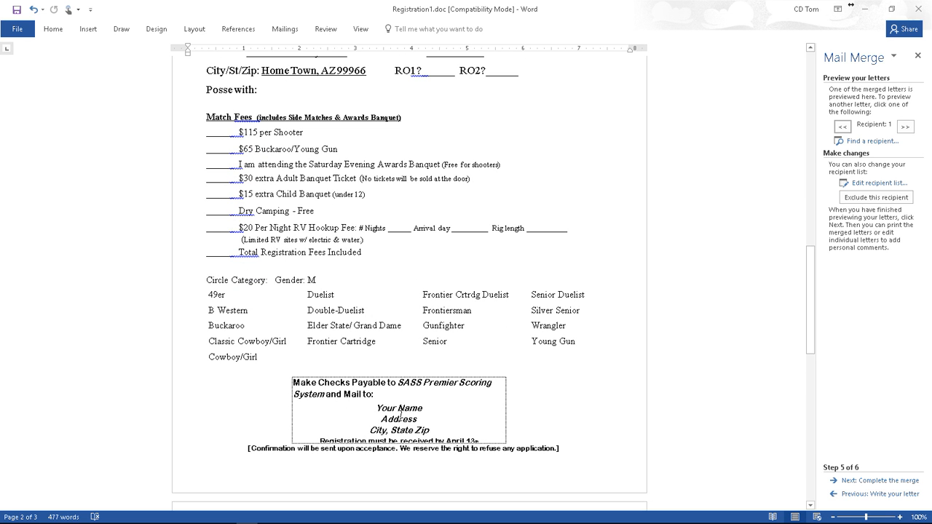
scroll(399, 414, down, 10)
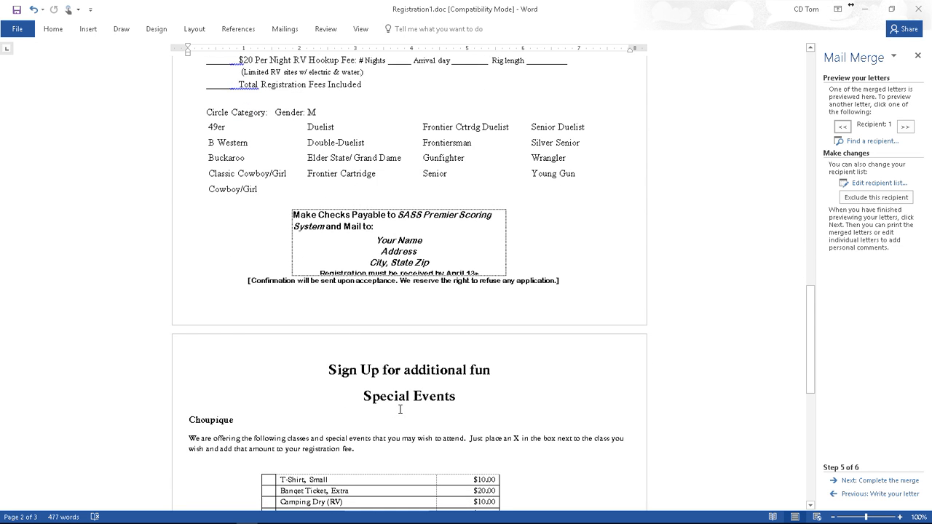
scroll(356, 379, down, 4)
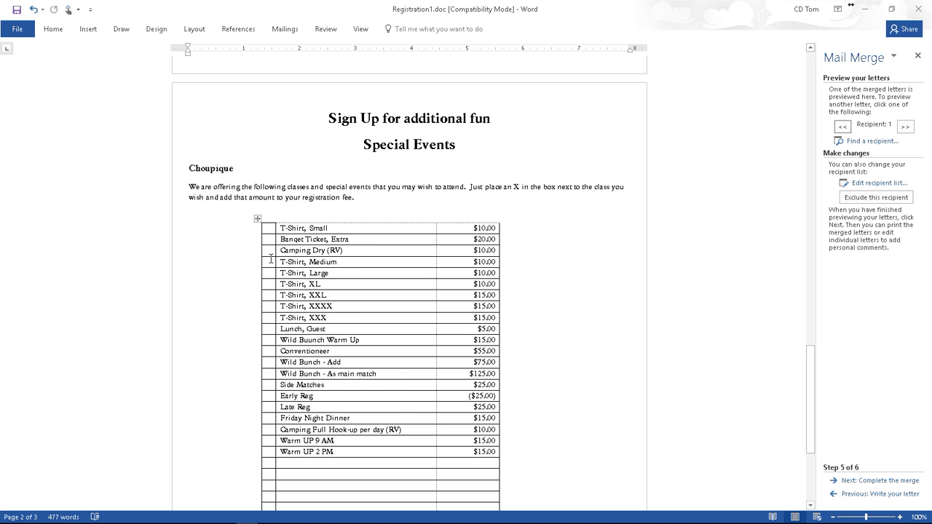
scroll(435, 390, down, 3)
scroll(437, 385, down, 1)
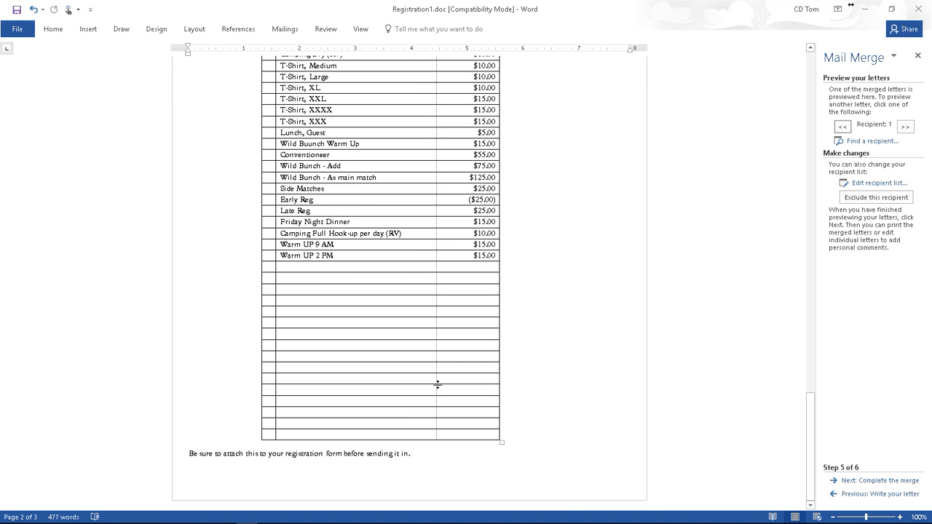
scroll(341, 414, up, 15)
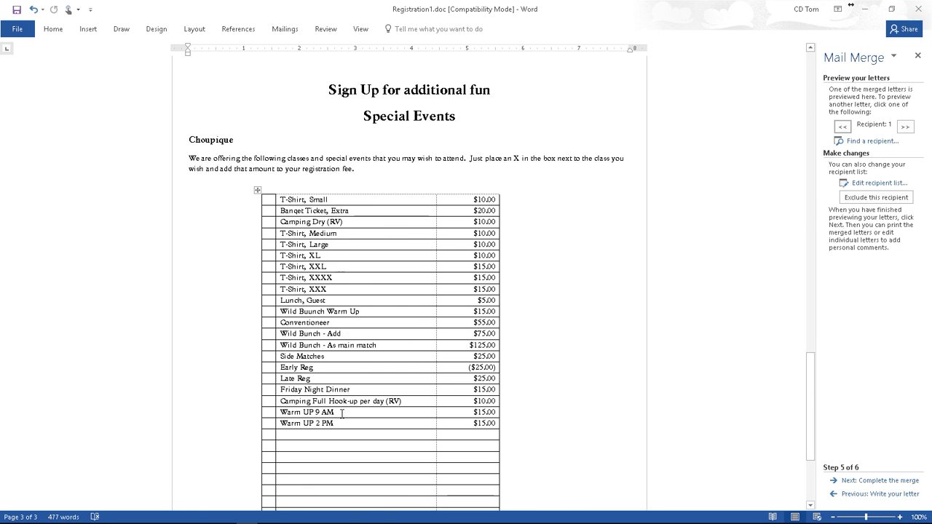
scroll(341, 414, up, 9)
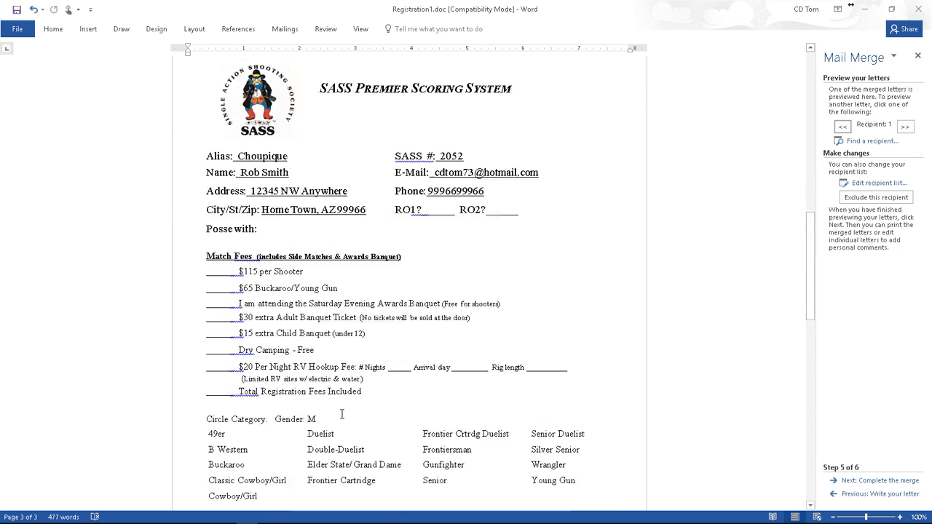
scroll(368, 327, up, 8)
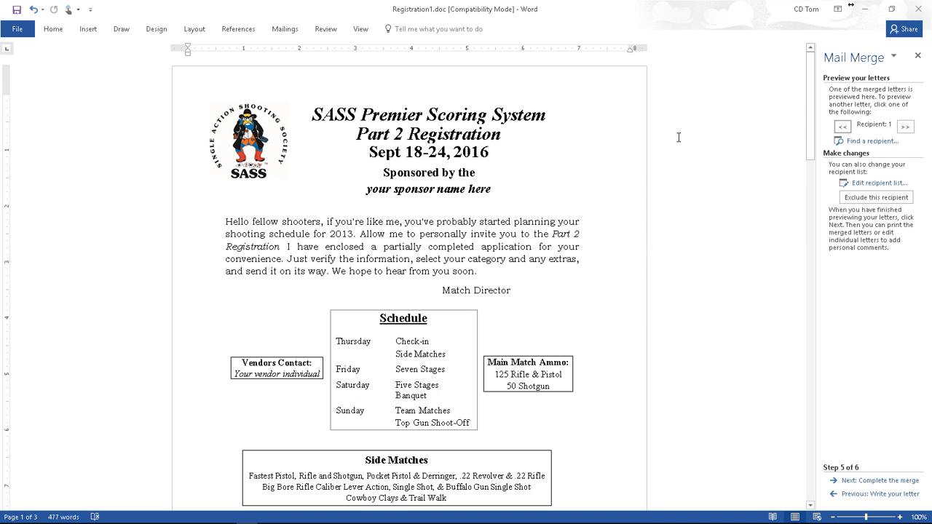
Step: Cancel closing, return to the letter's merge fields view, and save Registration1.doc
click(917, 11)
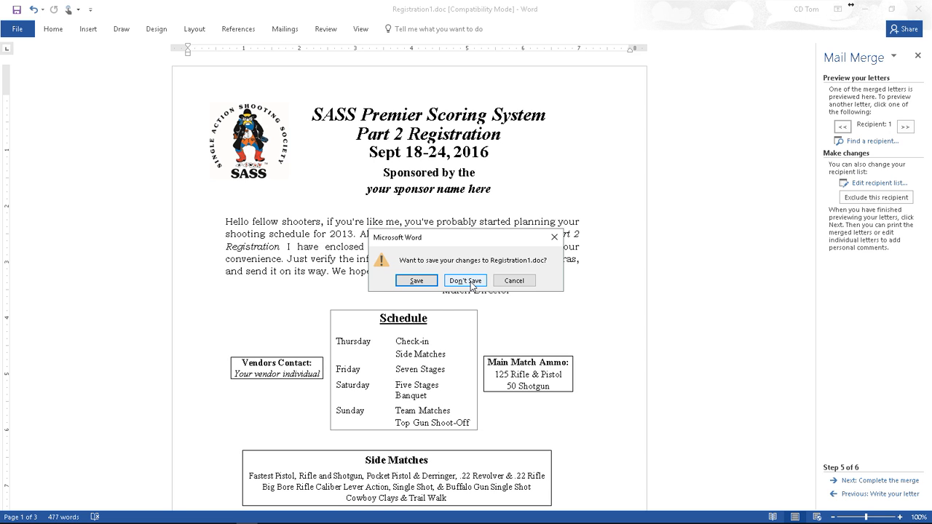
click(524, 282)
click(856, 495)
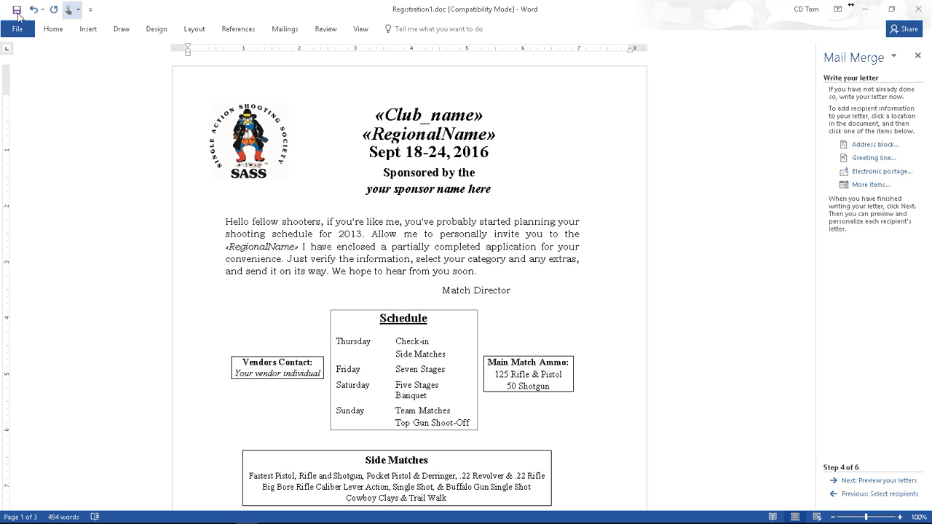
click(16, 11)
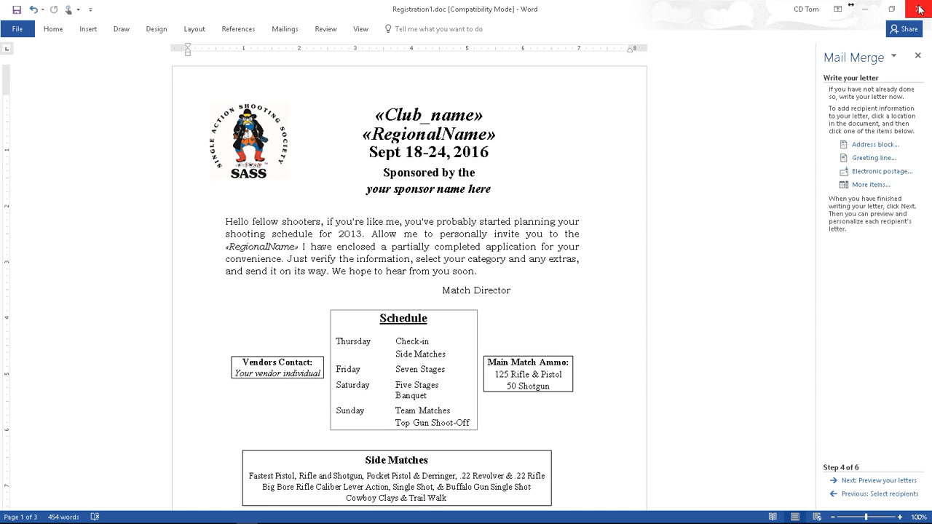
Step: Close Word and the leftover File Explorer window
click(919, 8)
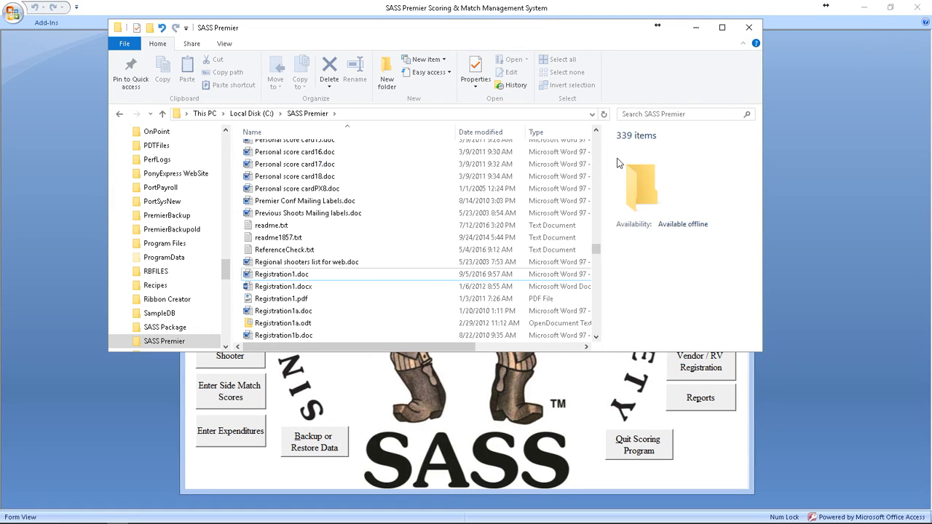
click(748, 30)
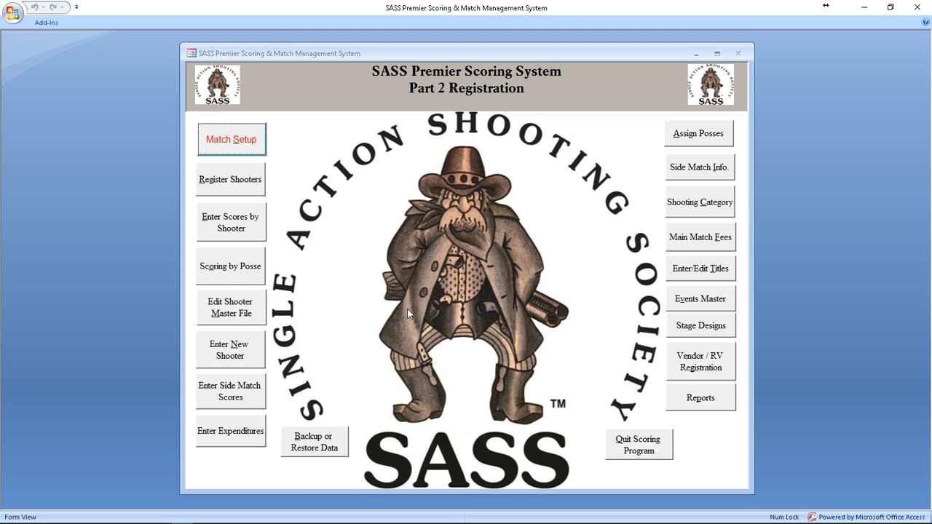
mouse_move(262, 521)
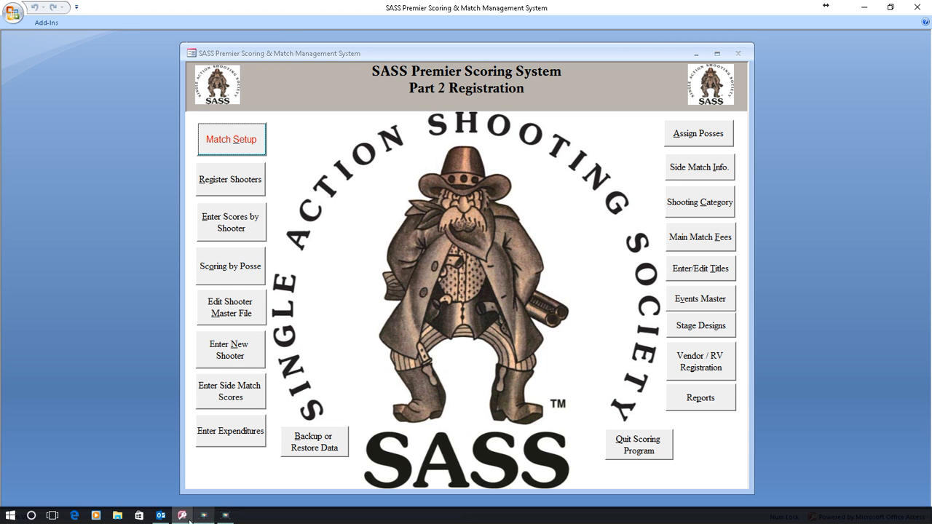
Step: Open the SASS Premier folder in File Explorer and select Registration1.pdf
click(117, 516)
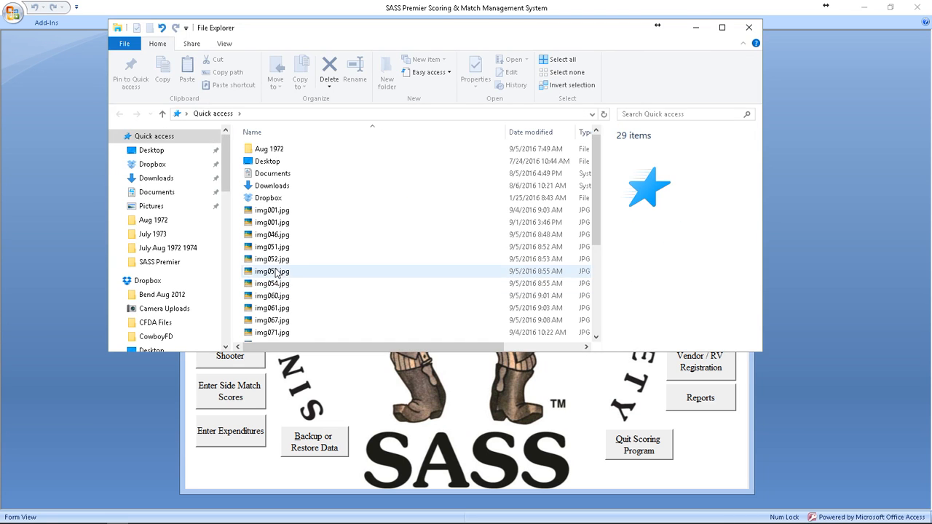
click(173, 263)
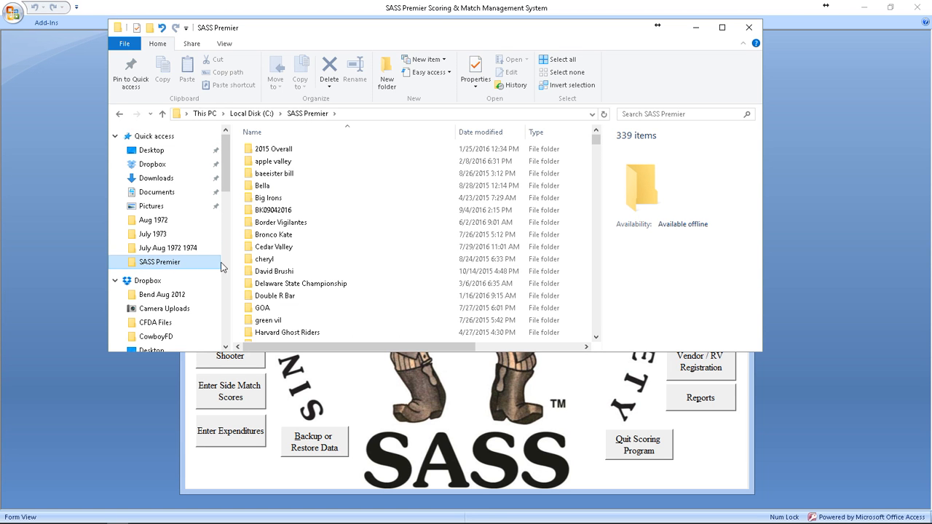
scroll(327, 267, down, 15)
scroll(364, 261, down, 20)
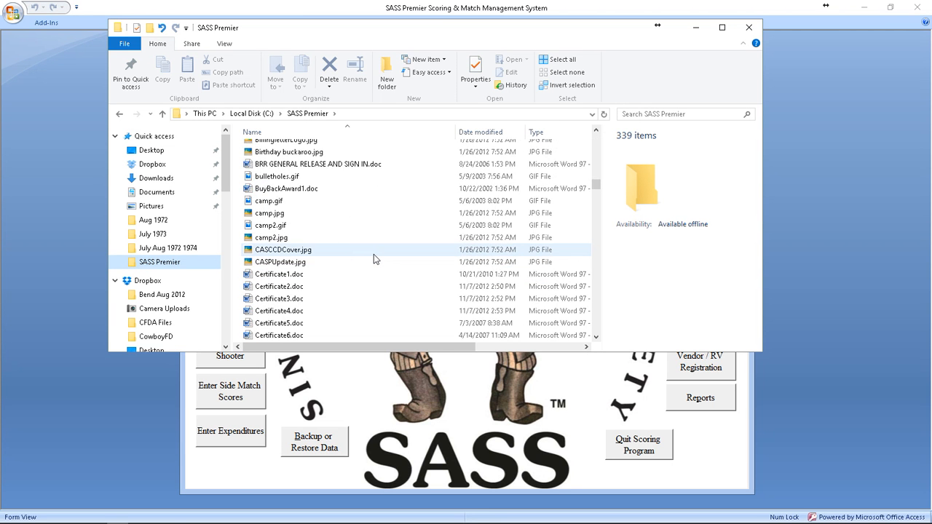
scroll(377, 262, down, 20)
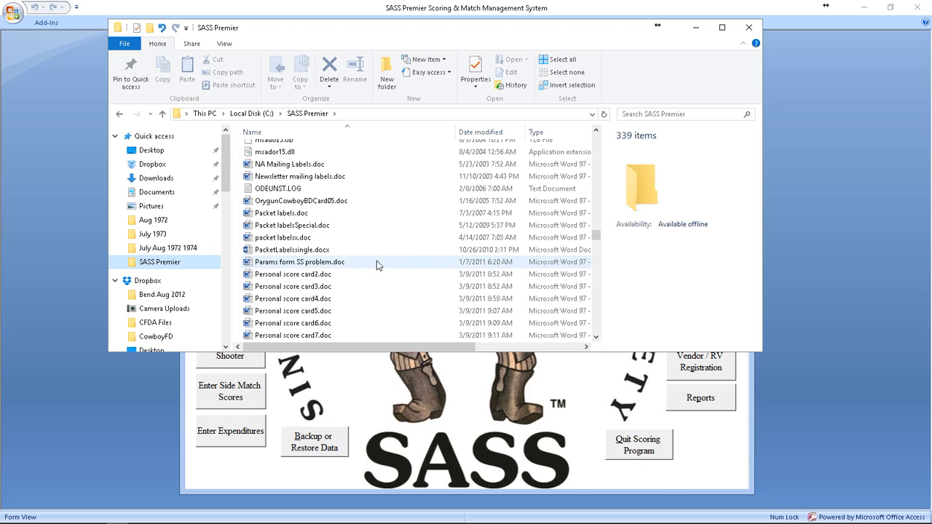
scroll(378, 268, down, 3)
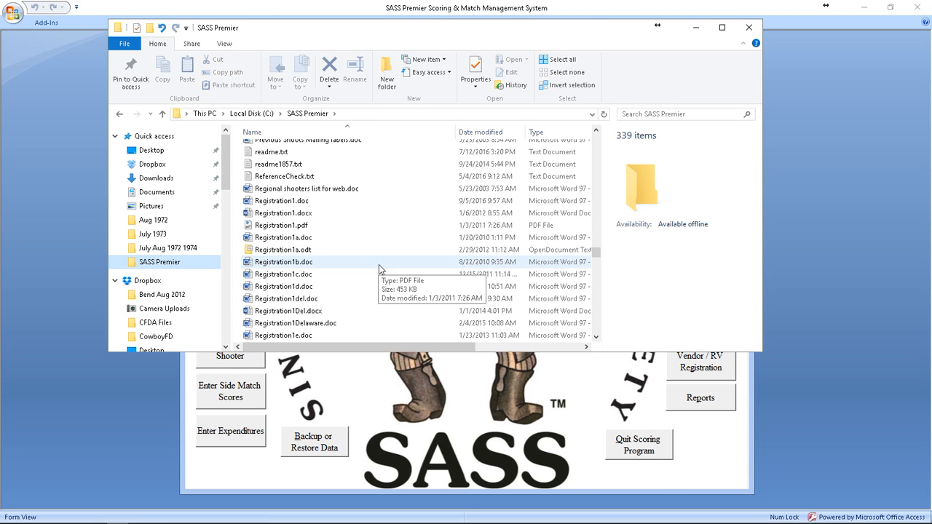
click(298, 228)
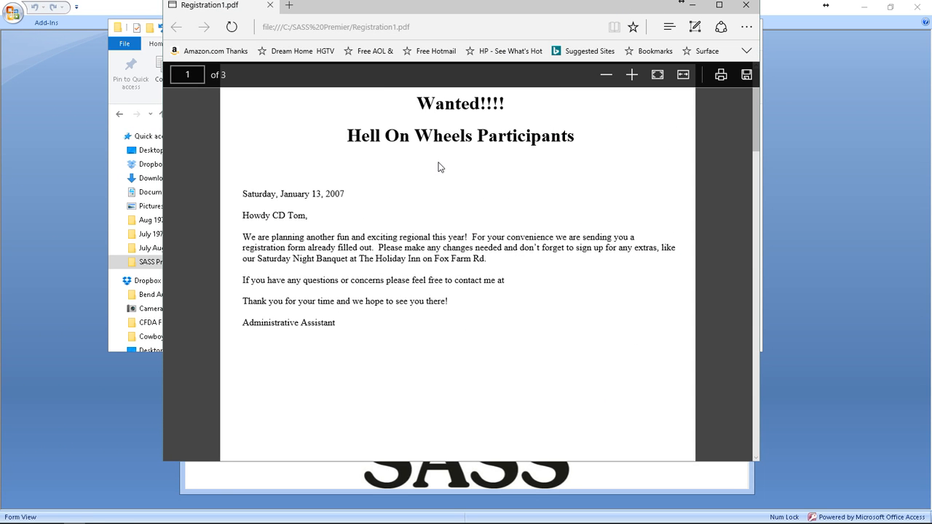
Step: Review the three pages of Registration1.pdf in Edge, then close it
scroll(413, 240, down, 8)
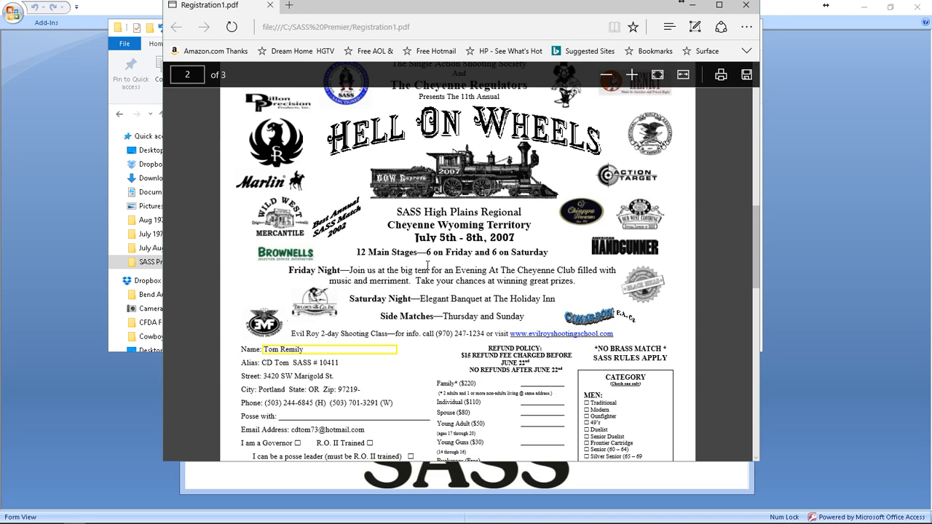
scroll(428, 266, up, 3)
scroll(434, 271, down, 5)
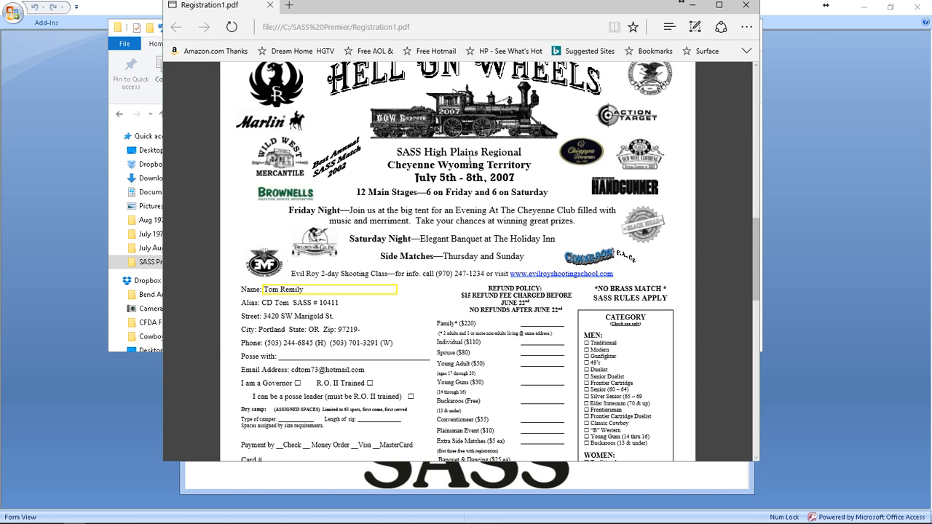
scroll(455, 368, down, 10)
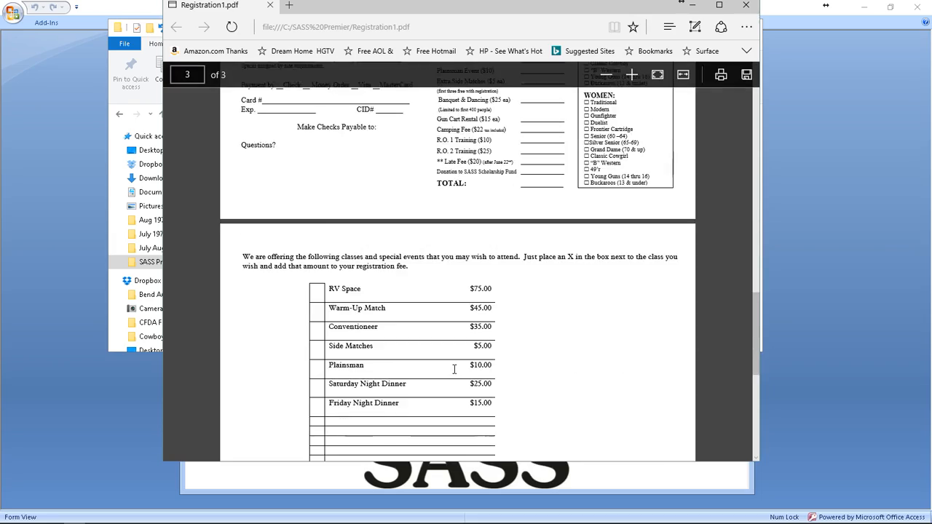
scroll(452, 365, up, 15)
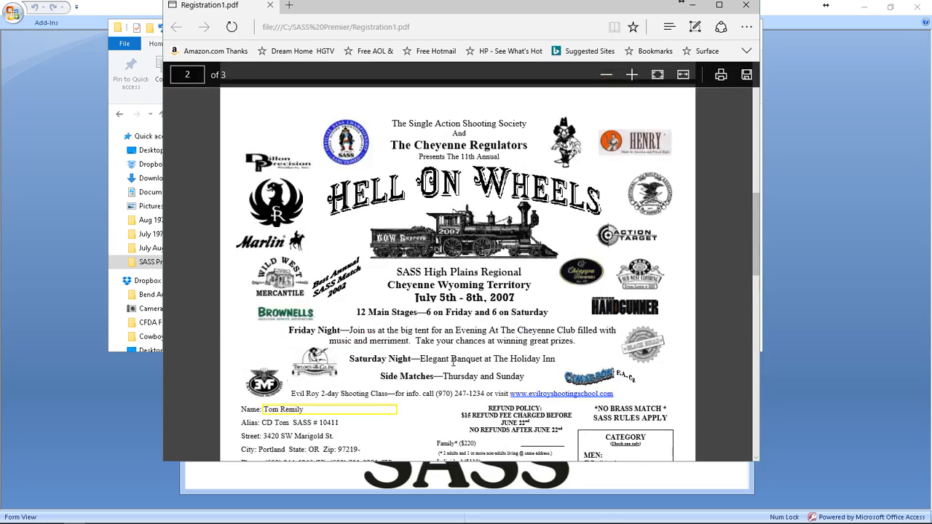
scroll(454, 366, down, 2)
scroll(454, 366, down, 3)
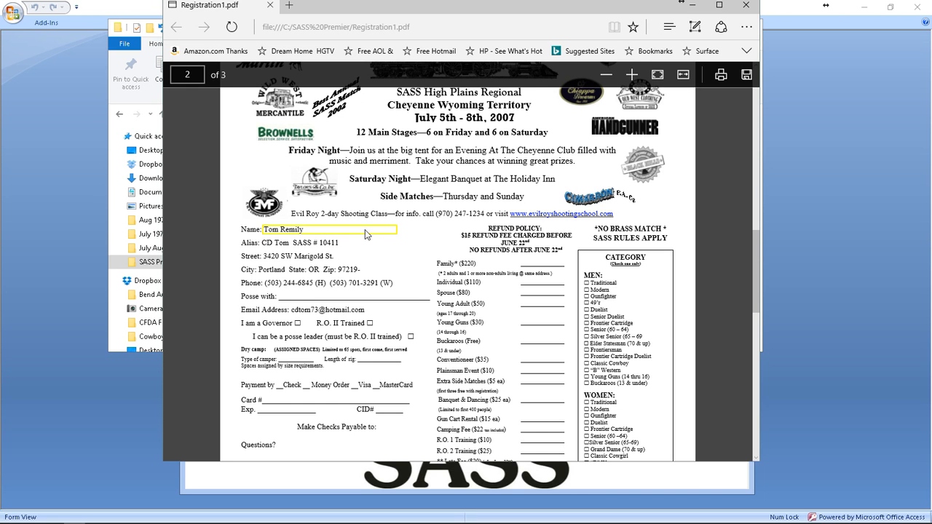
drag(302, 244, 297, 255)
scroll(423, 185, up, 10)
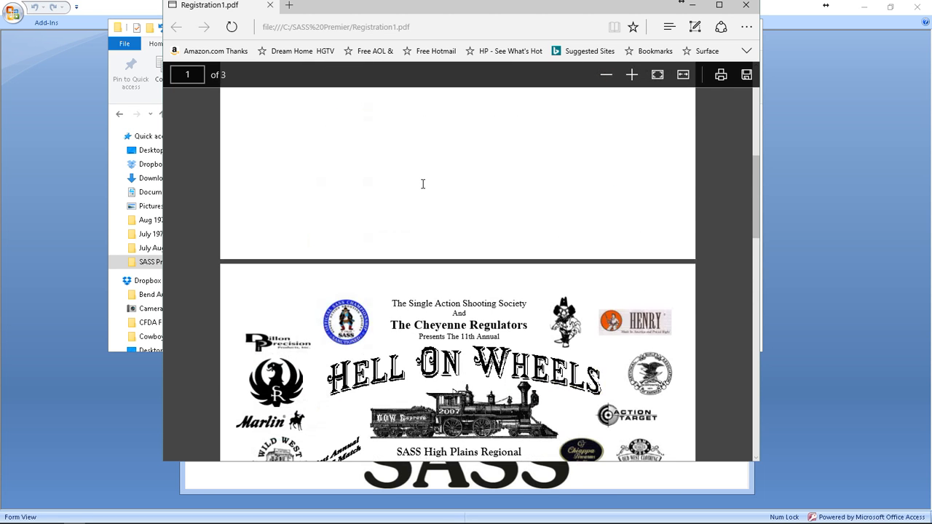
click(747, 7)
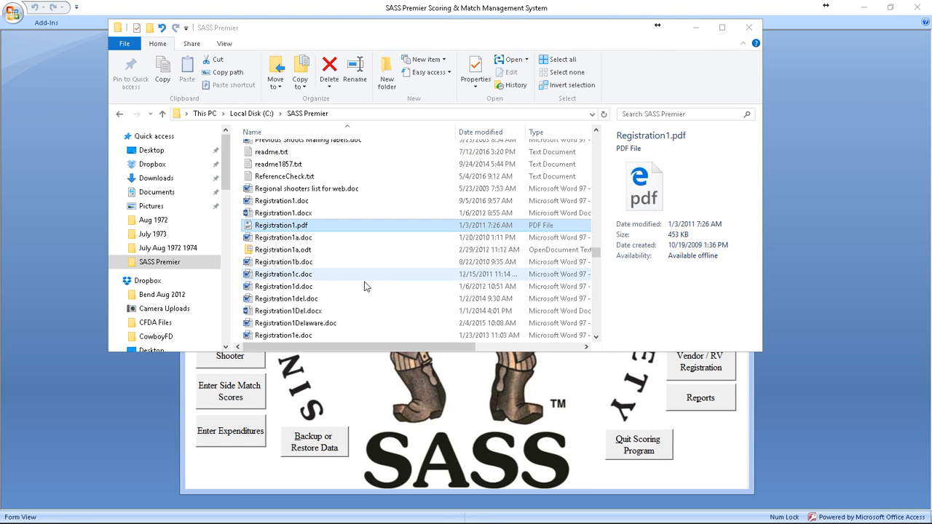
Step: Open Registration1test.pdf from the SASS Premier folder and maximize the Edge window
scroll(353, 288, down, 1)
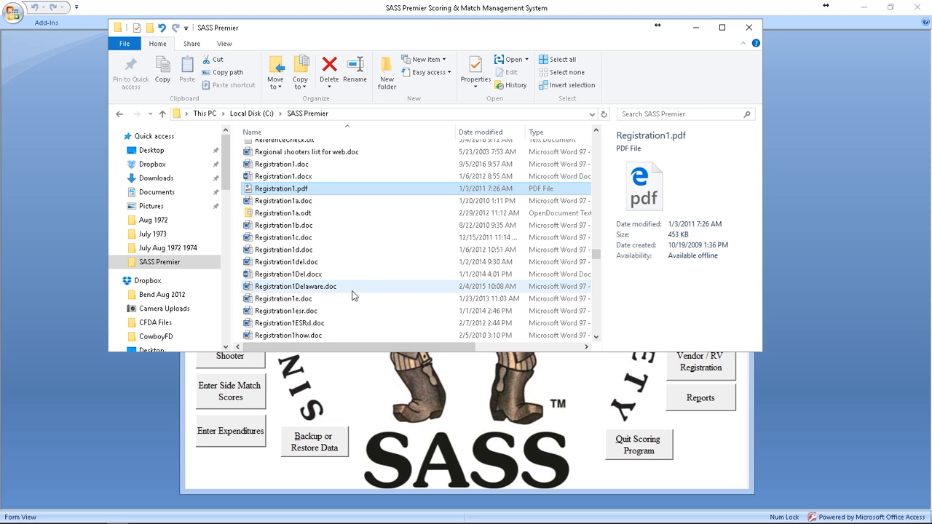
scroll(353, 295, down, 1)
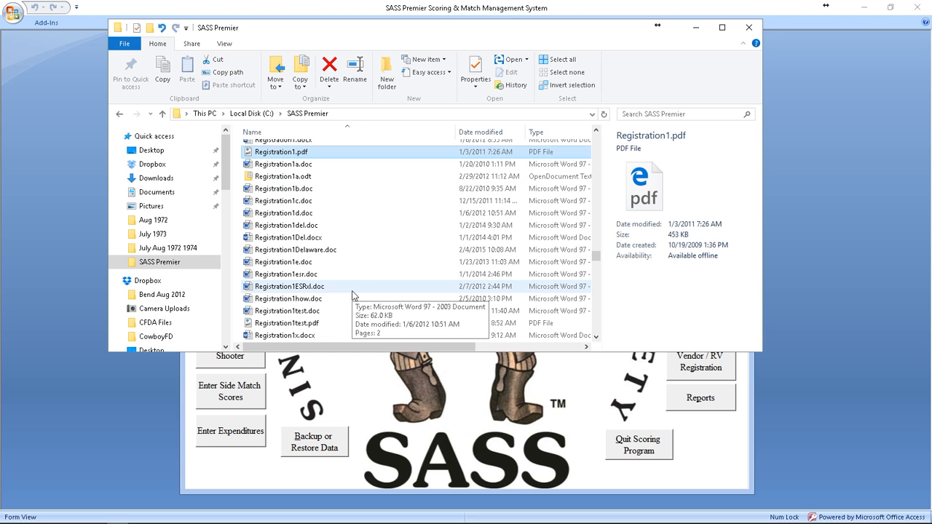
double_click(332, 324)
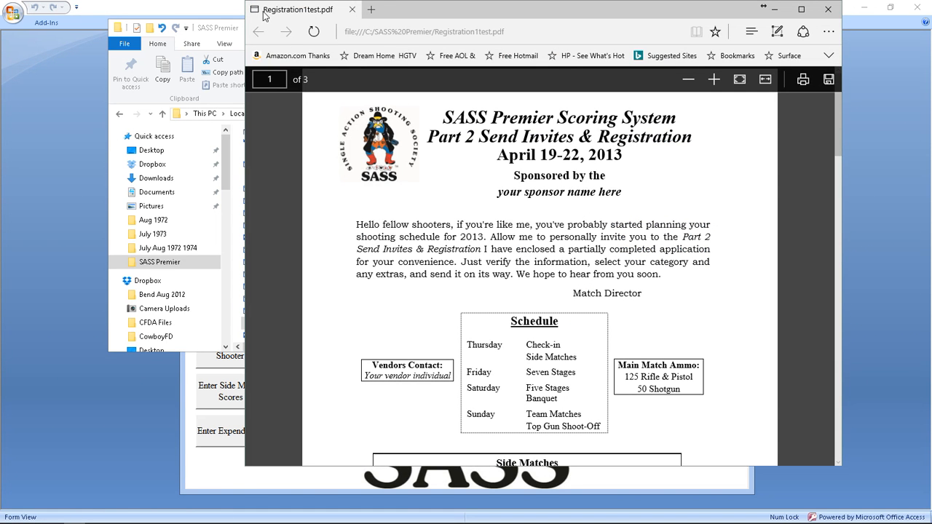
double_click(461, 11)
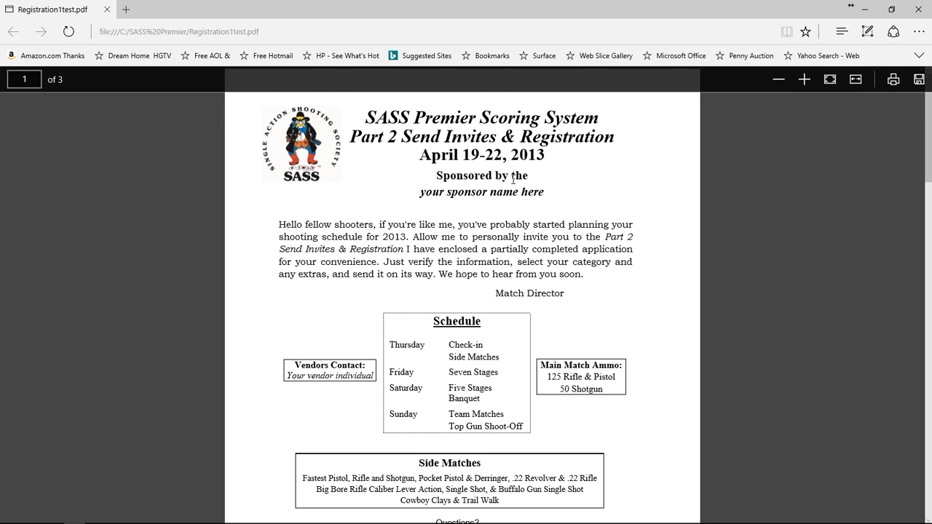
Step: Review the blank registration form's fee and extras pages, then close Edge
scroll(514, 185, down, 5)
scroll(515, 187, down, 4)
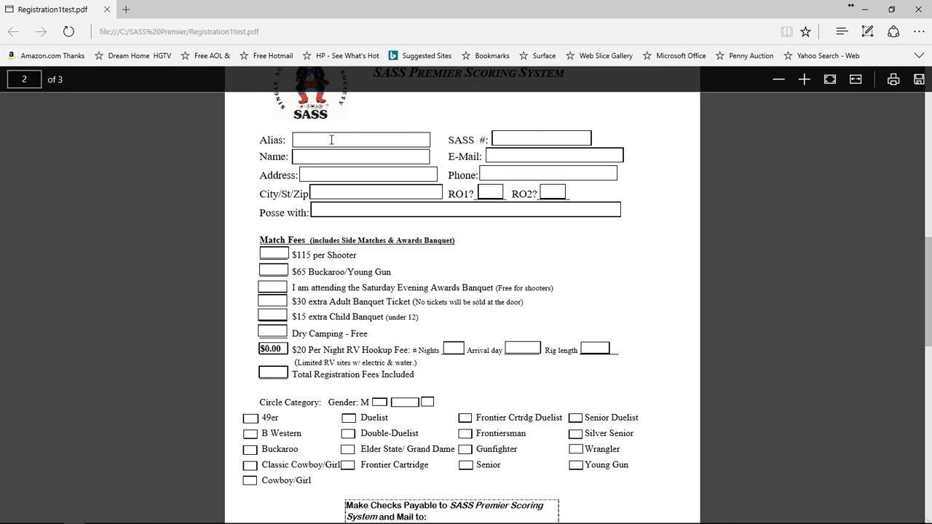
scroll(442, 142, up, 5)
scroll(441, 142, up, 5)
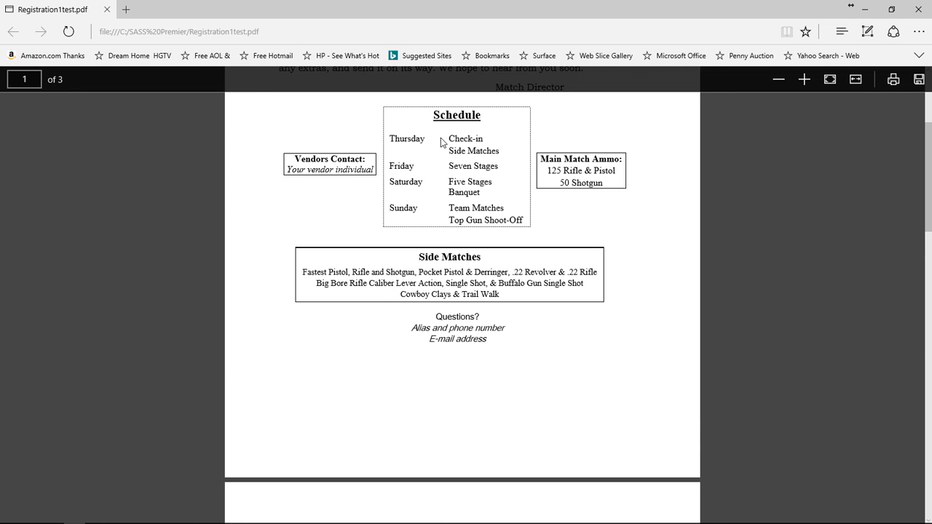
scroll(441, 137, down, 20)
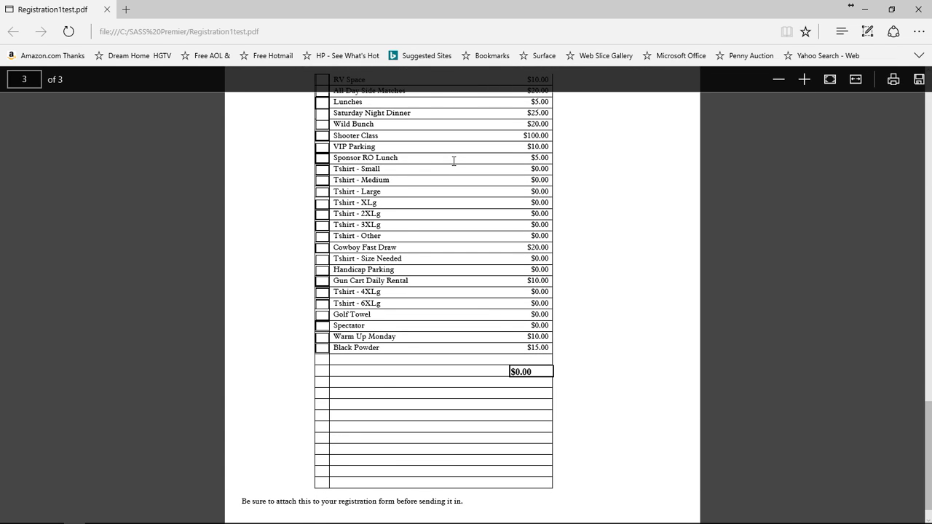
scroll(453, 161, up, 4)
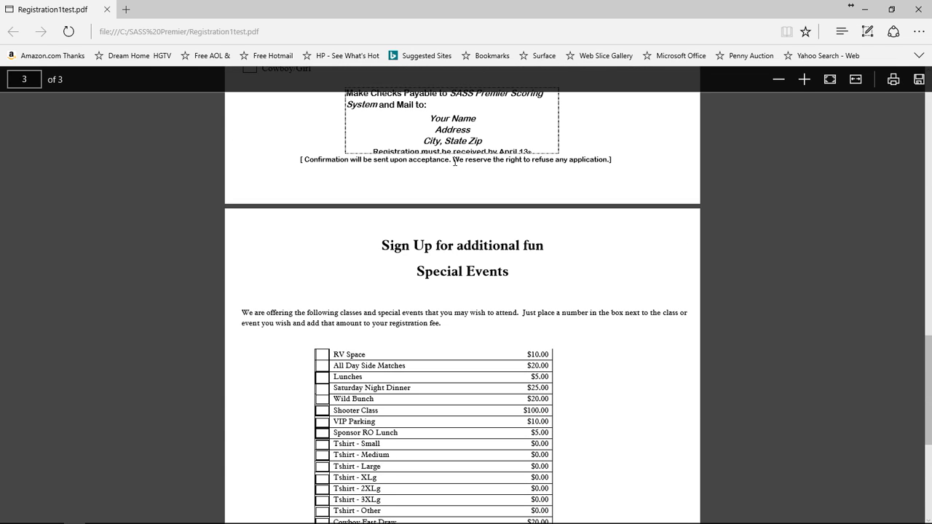
click(918, 9)
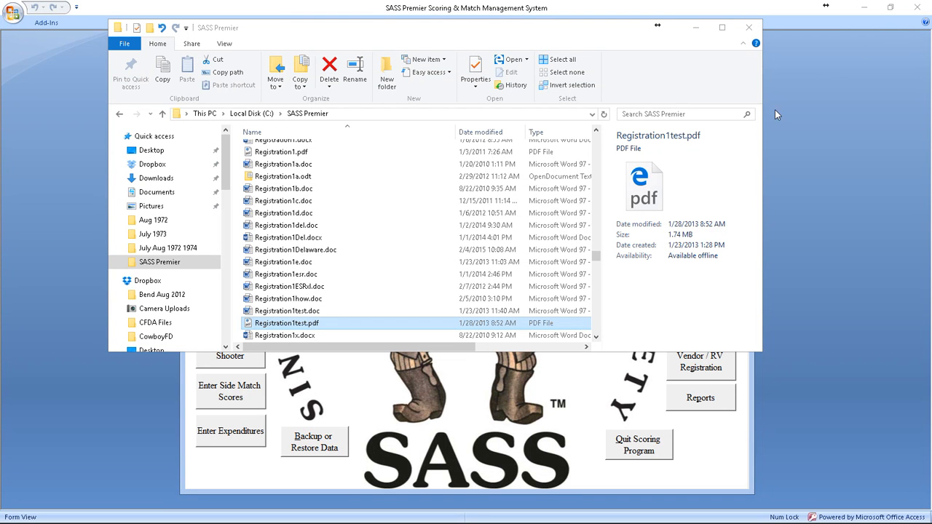
Step: Select RegistrationFillindoc.pdf in the SASS Premier folder and open it in Edge
scroll(359, 271, down, 3)
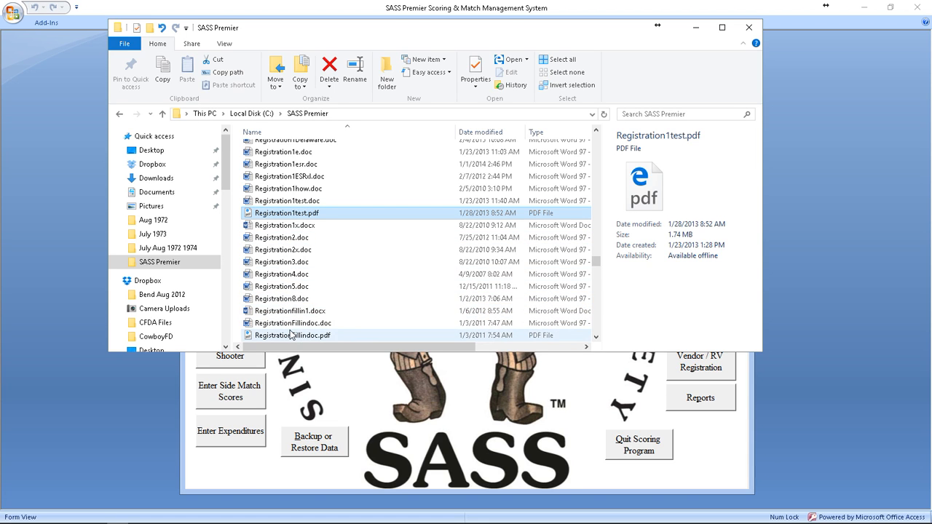
scroll(290, 334, down, 2)
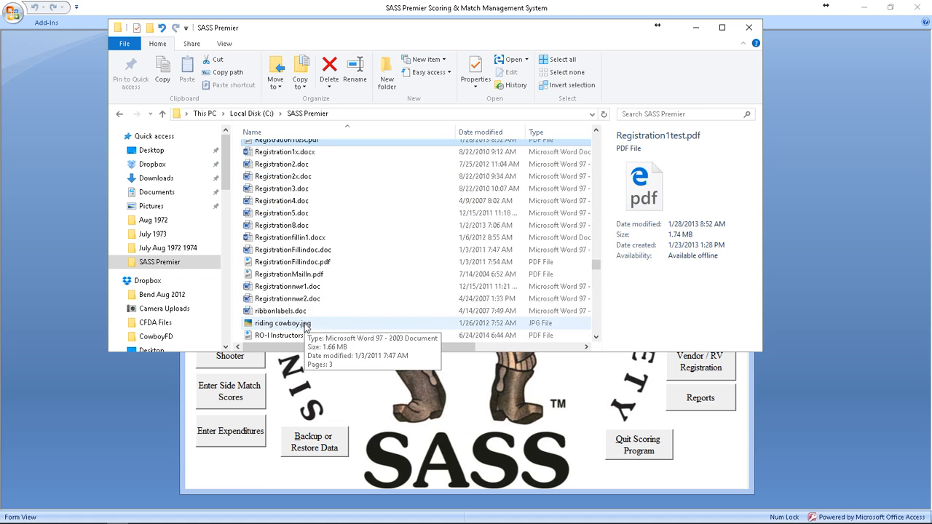
click(286, 263)
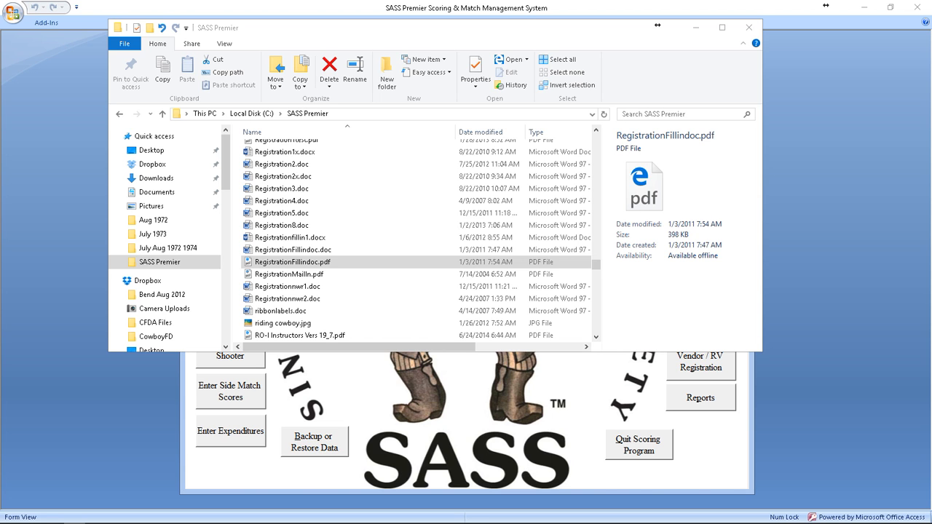
key(Return)
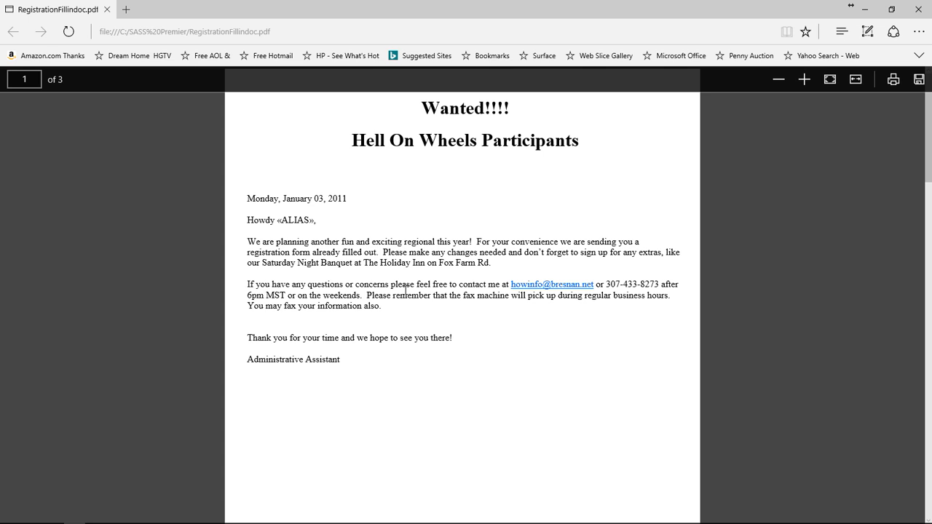
Step: Scroll to the page-2 SASS High Plains Regional registration form
scroll(358, 227, down, 1)
scroll(358, 228, down, 10)
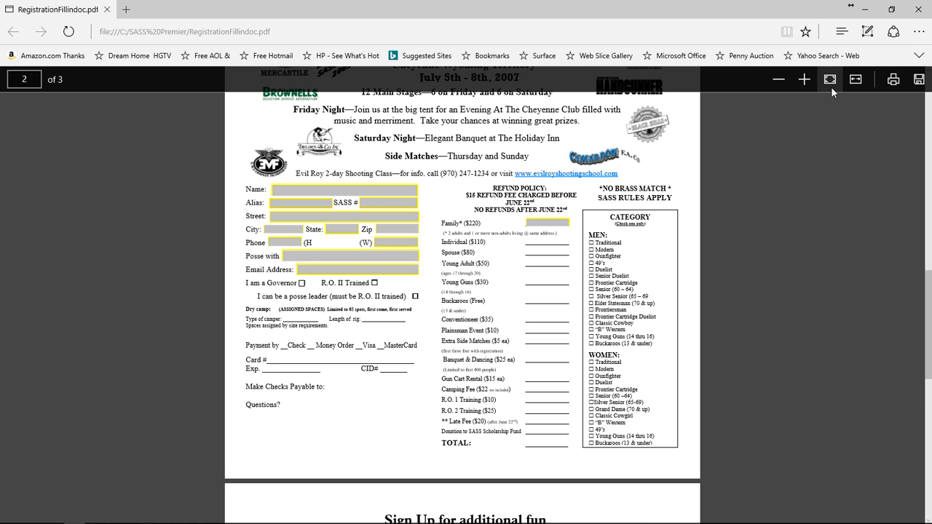
scroll(552, 211, down, 6)
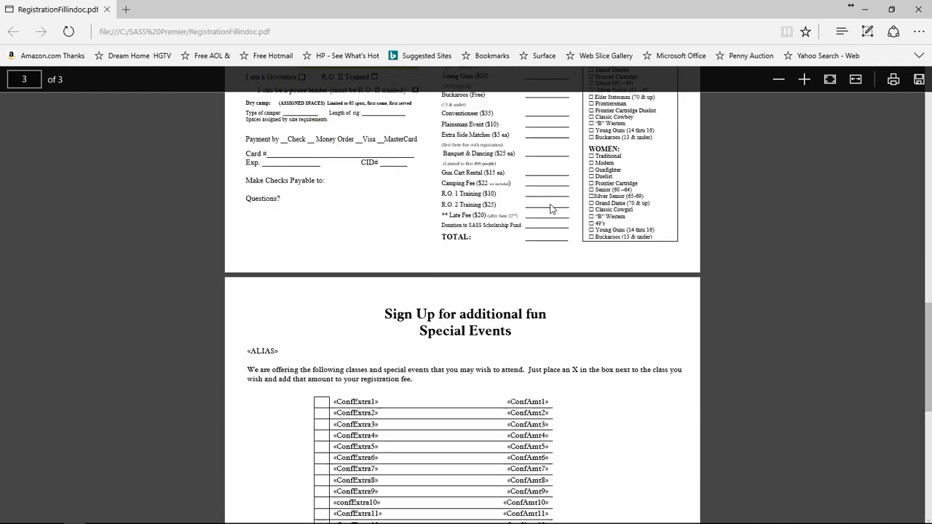
scroll(552, 211, up, 6)
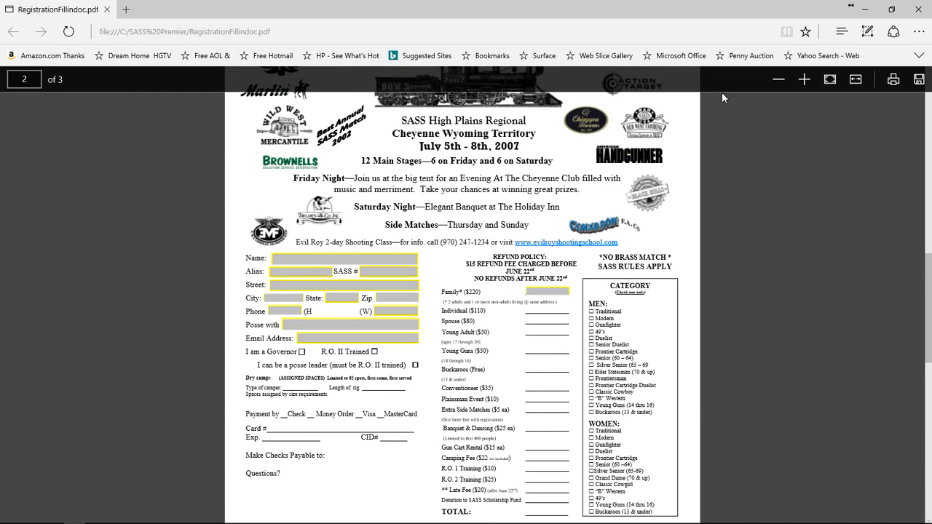
Step: Close Edge, open Registration4.doc and allow its SQL database query to run
click(919, 9)
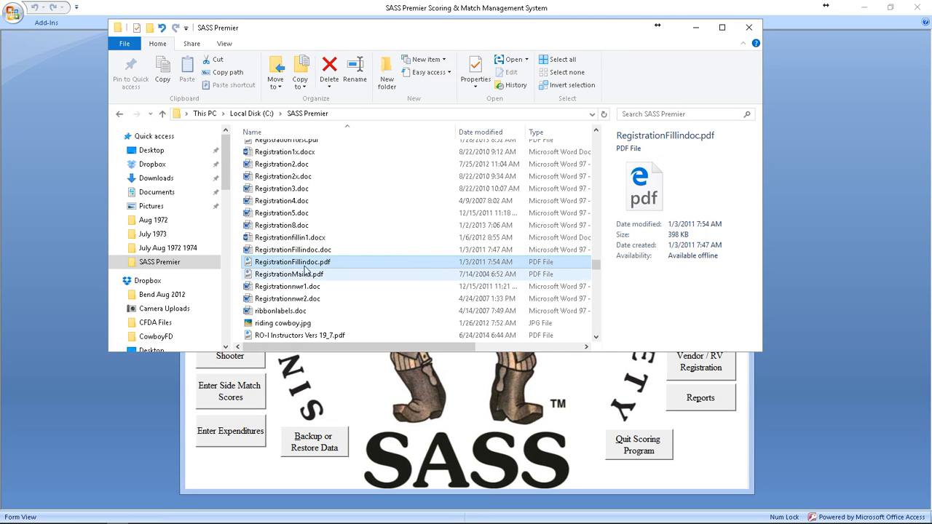
double_click(309, 202)
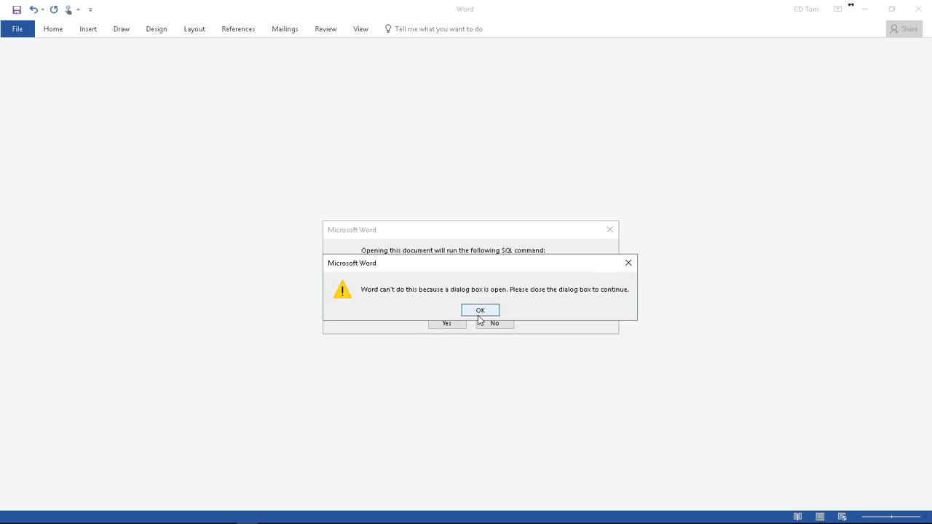
click(479, 314)
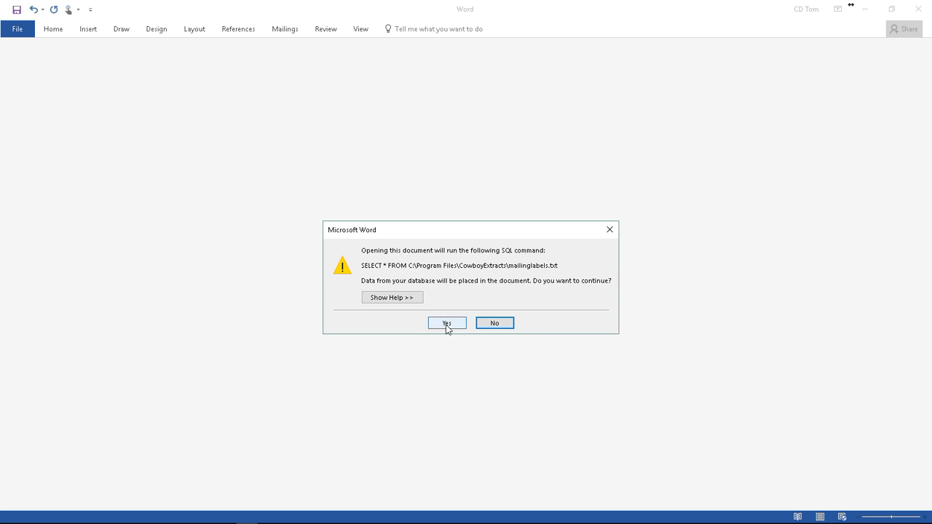
click(445, 325)
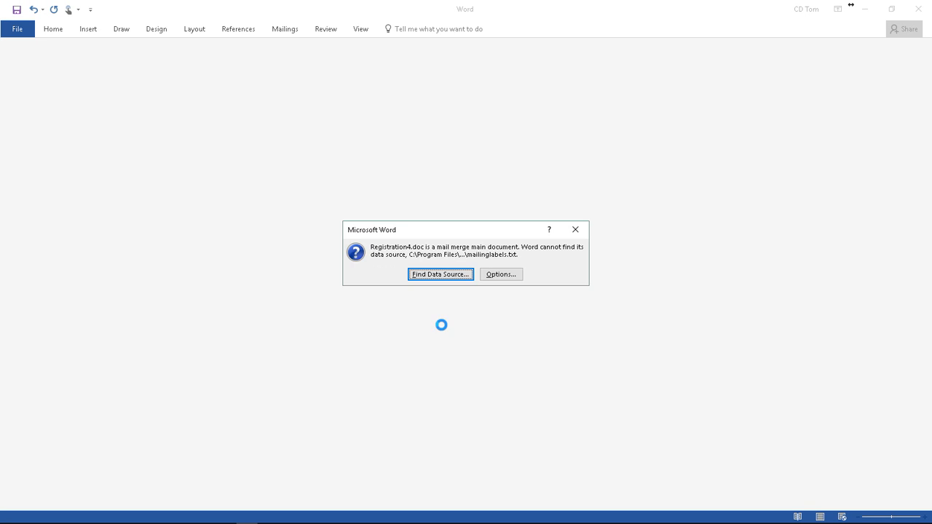
Step: Remove the missing mail-merge data source, look over the letter, and close Word
click(502, 274)
click(430, 300)
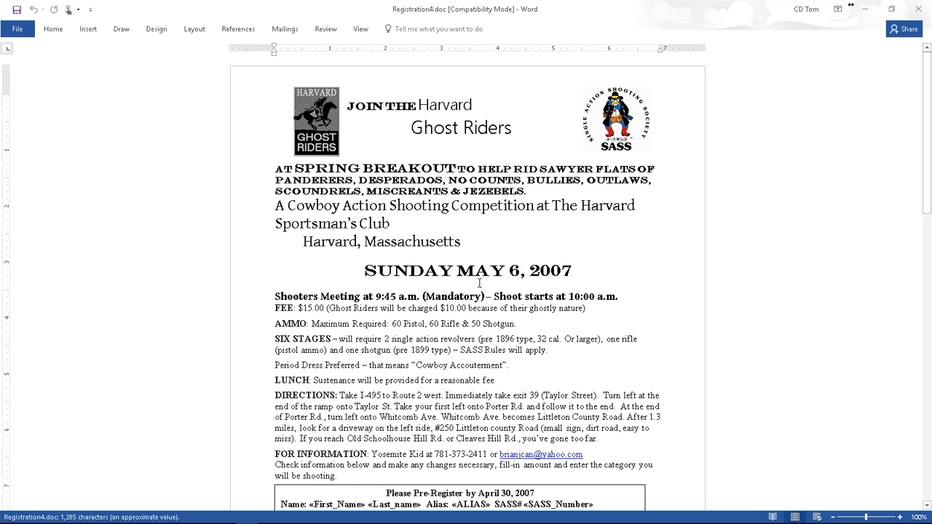
scroll(443, 334, down, 8)
scroll(446, 332, up, 3)
scroll(446, 333, up, 3)
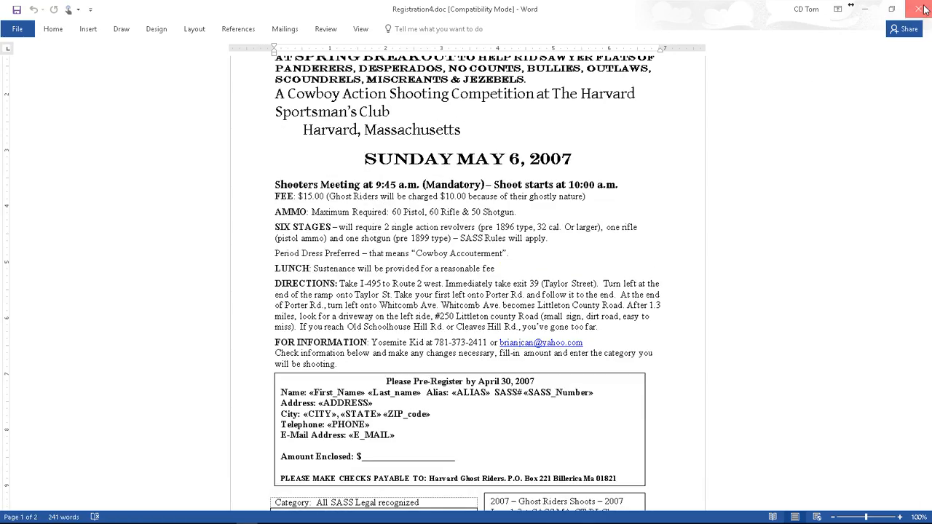
click(918, 9)
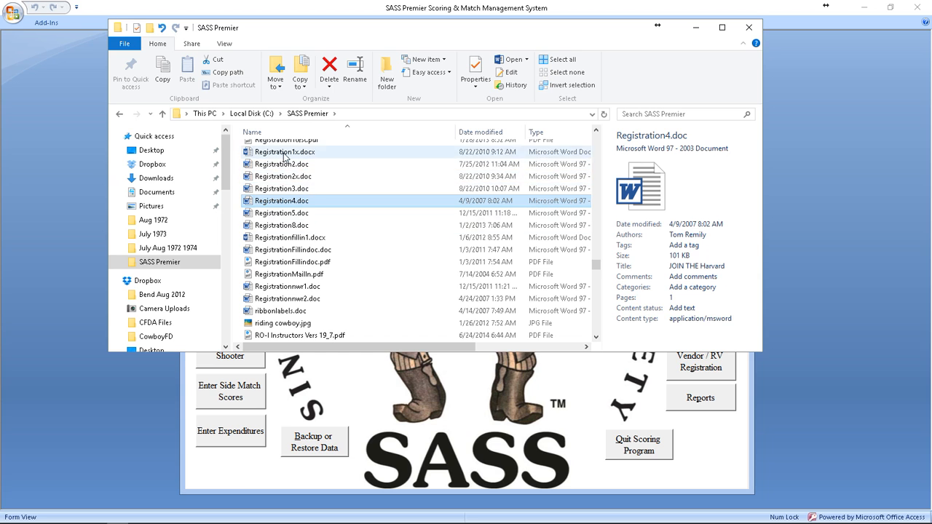
Step: Close File Explorer and open Special Email from the Reports menu's Special Reports list
click(750, 28)
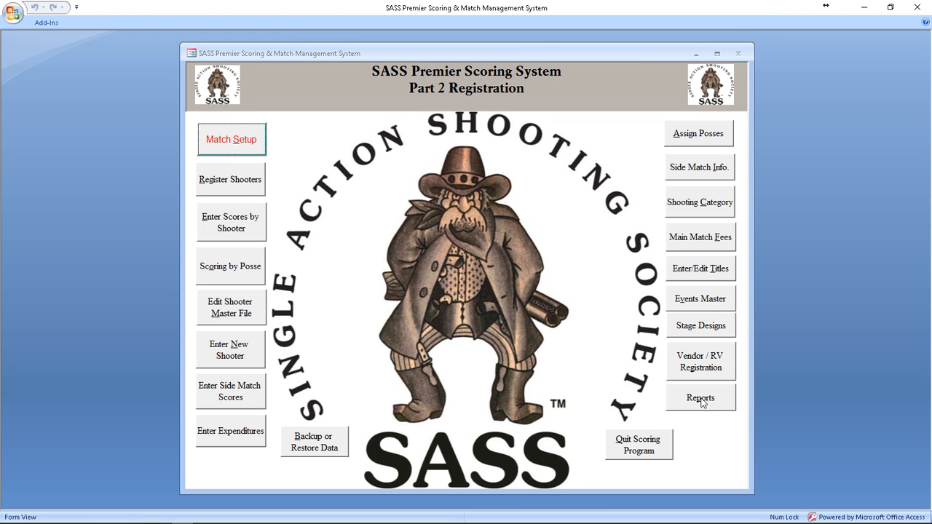
click(703, 402)
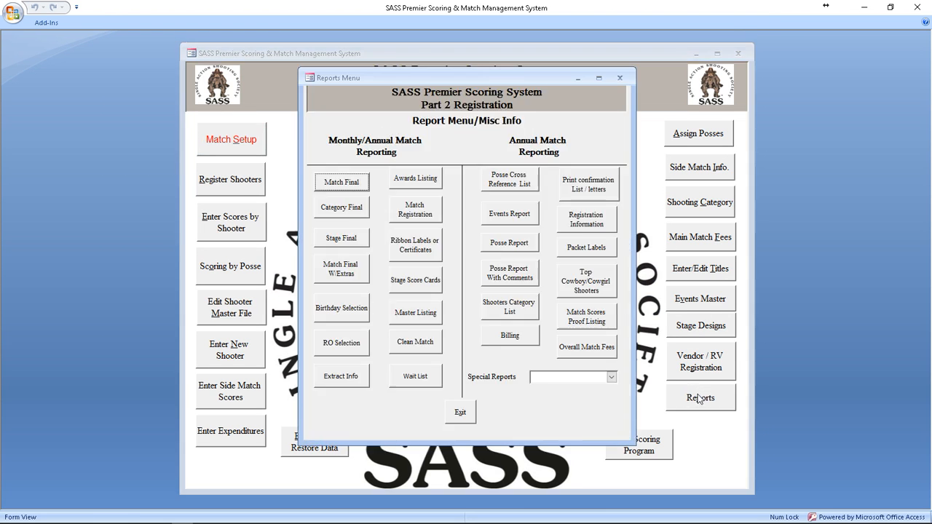
click(610, 380)
text(sASS Verification List)
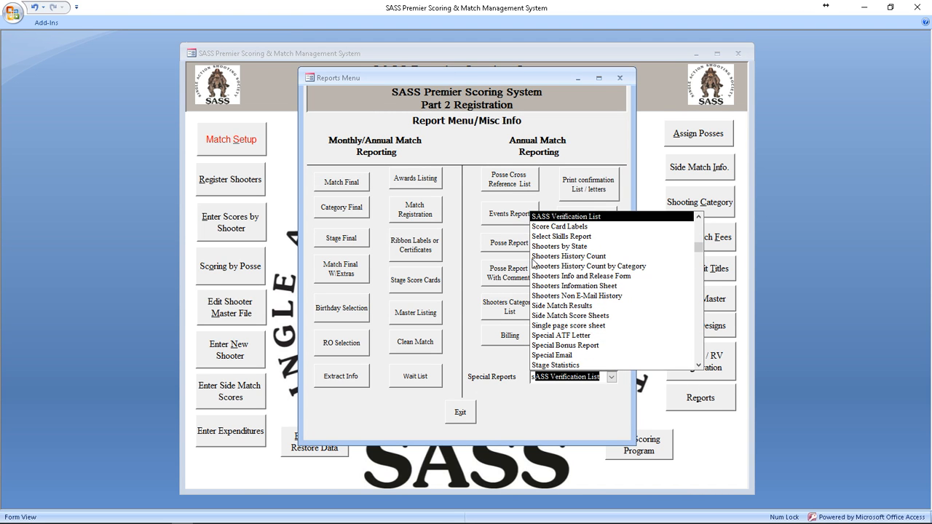
click(569, 355)
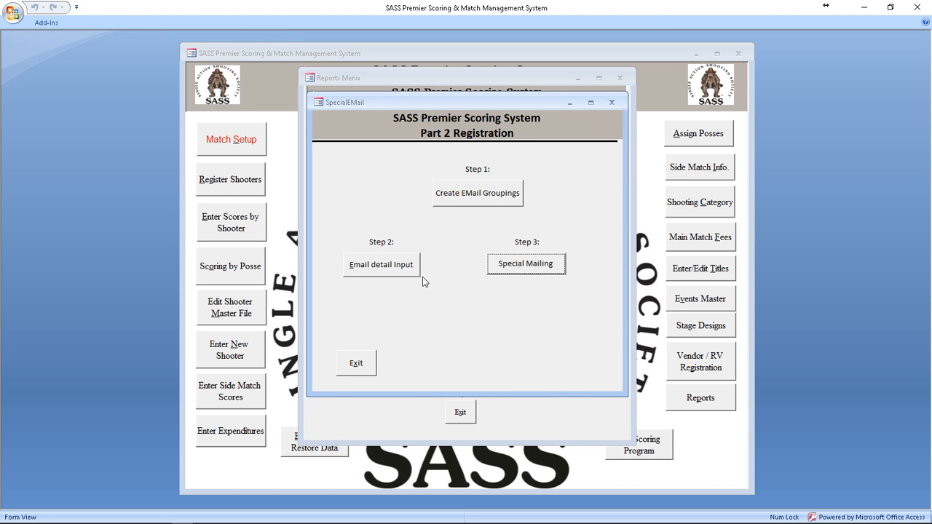
click(386, 267)
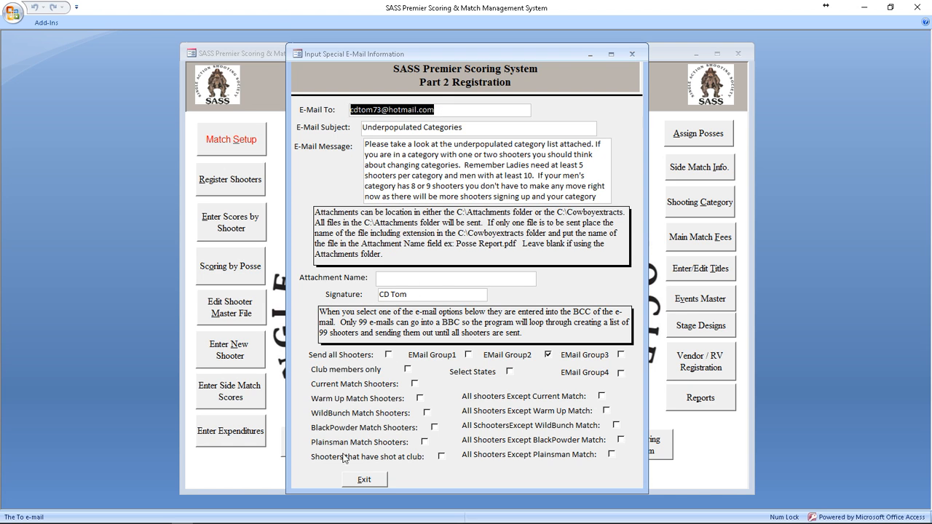
Step: Address the special e-mail to EMail Group1 only and close the details form
click(414, 385)
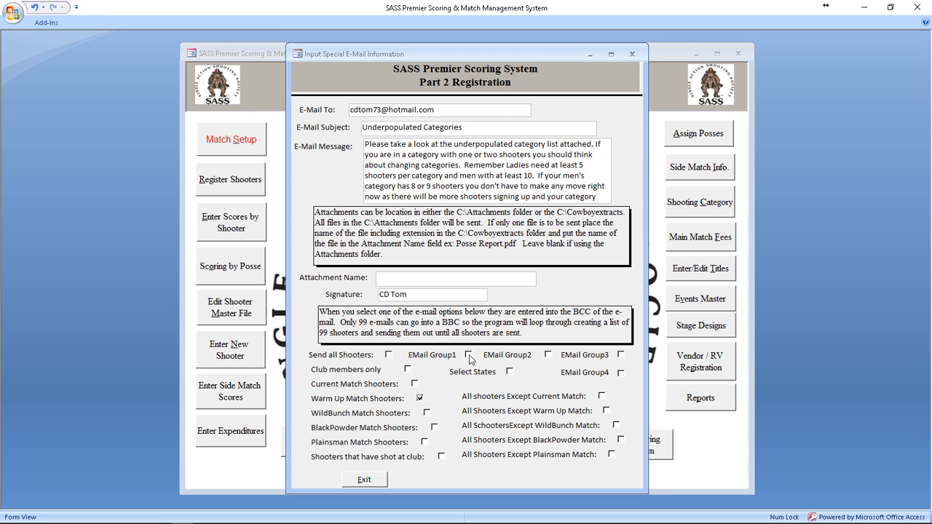
click(389, 354)
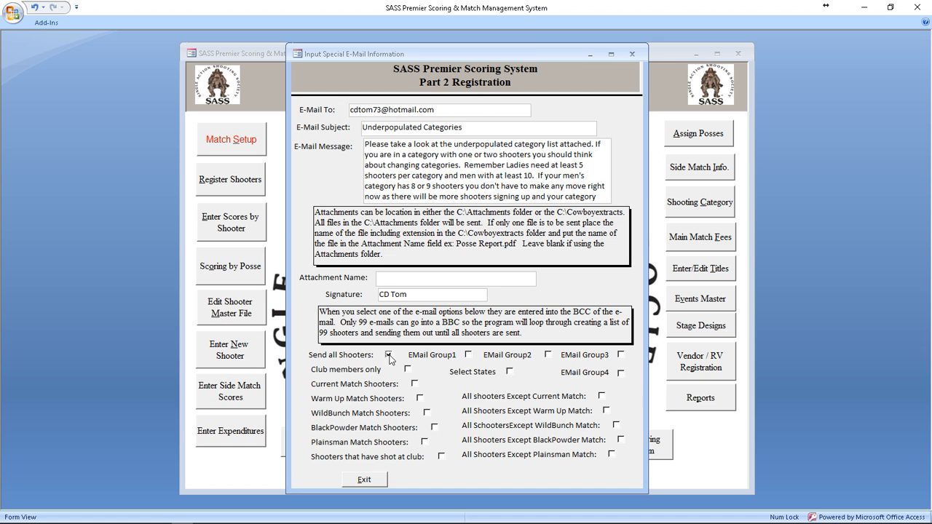
click(469, 355)
click(372, 480)
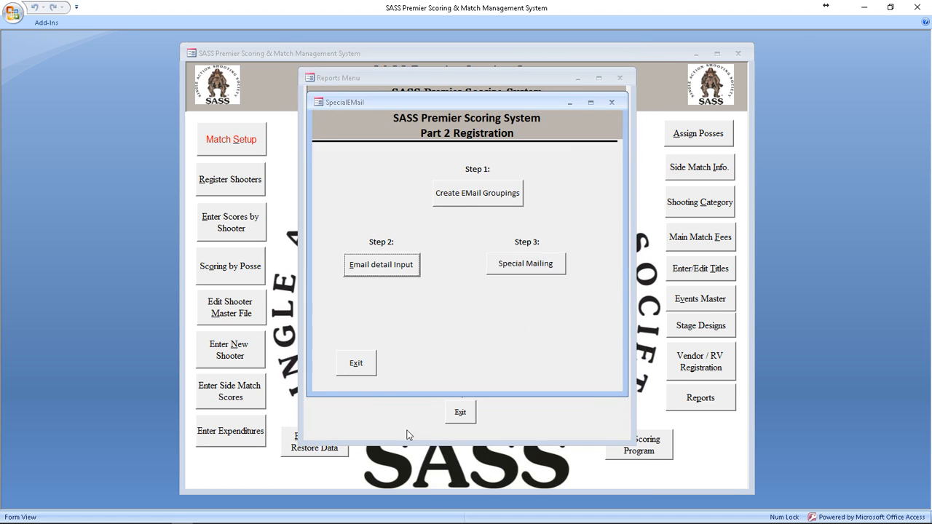
click(466, 203)
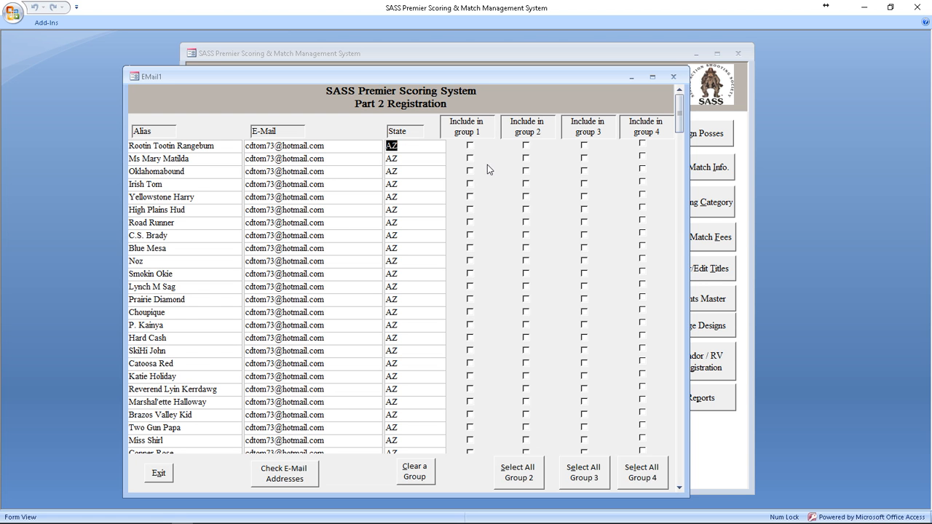
scroll(488, 182, down, 8)
scroll(489, 214, down, 13)
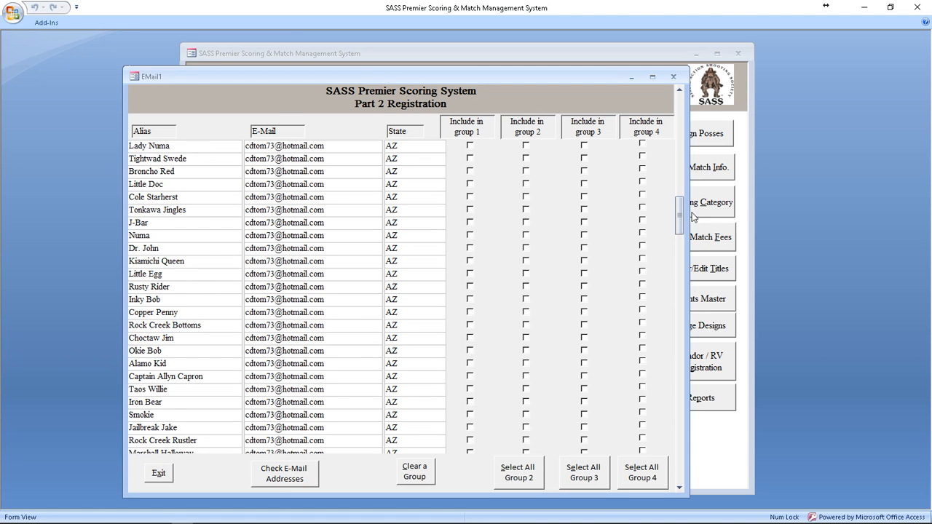
drag(680, 217, 689, 102)
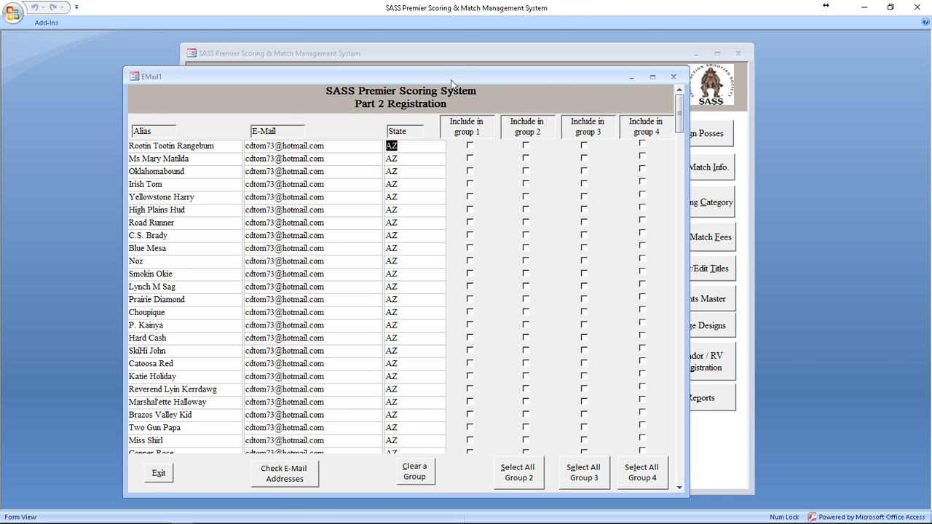
click(289, 484)
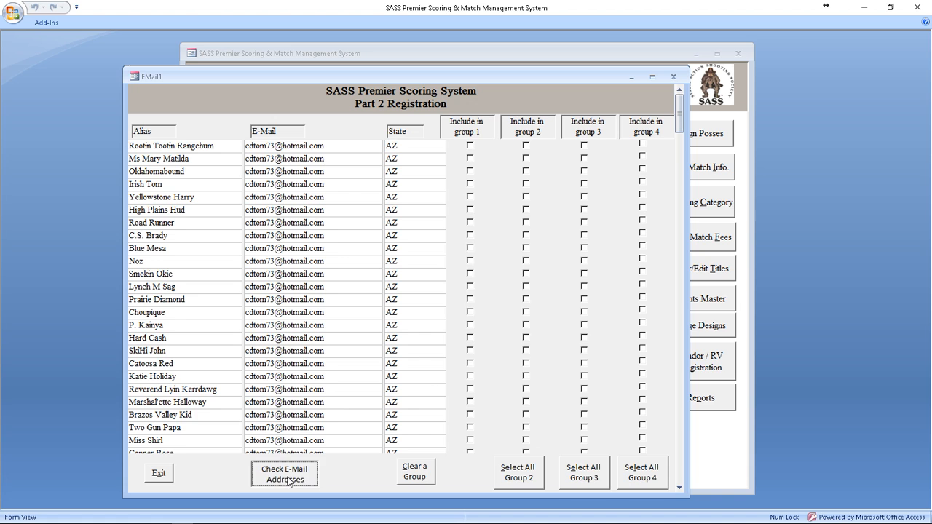
click(479, 301)
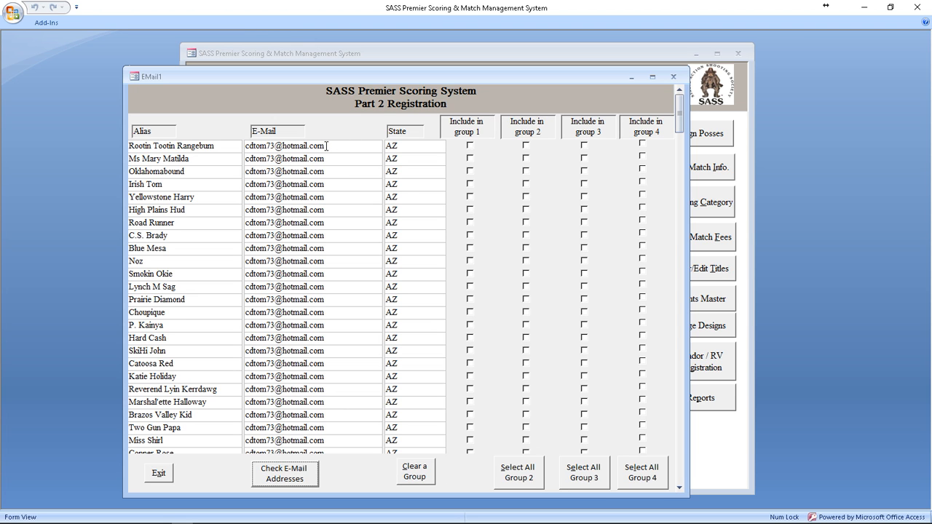
click(156, 136)
click(299, 134)
click(168, 474)
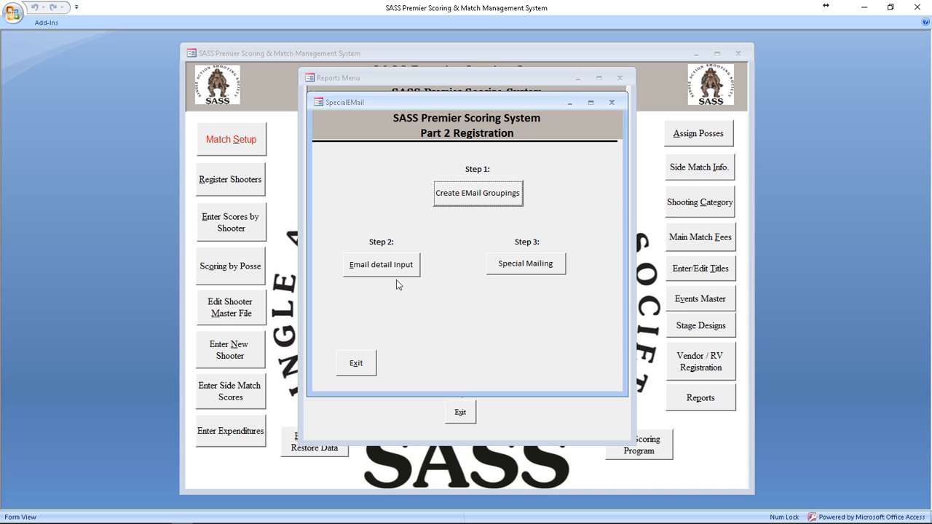
Step: Rewrite the e-mail message so it ends with 'Please see attached registration form'
click(381, 264)
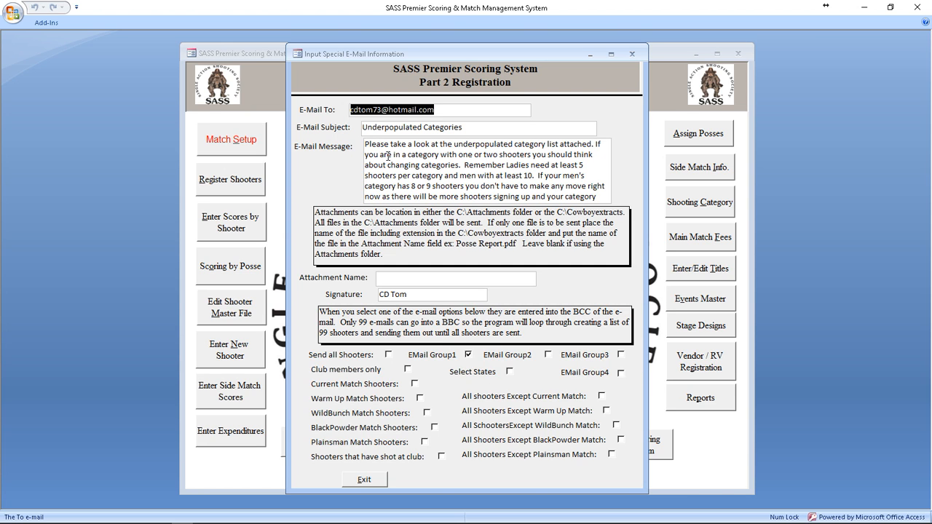
drag(365, 145, 617, 213)
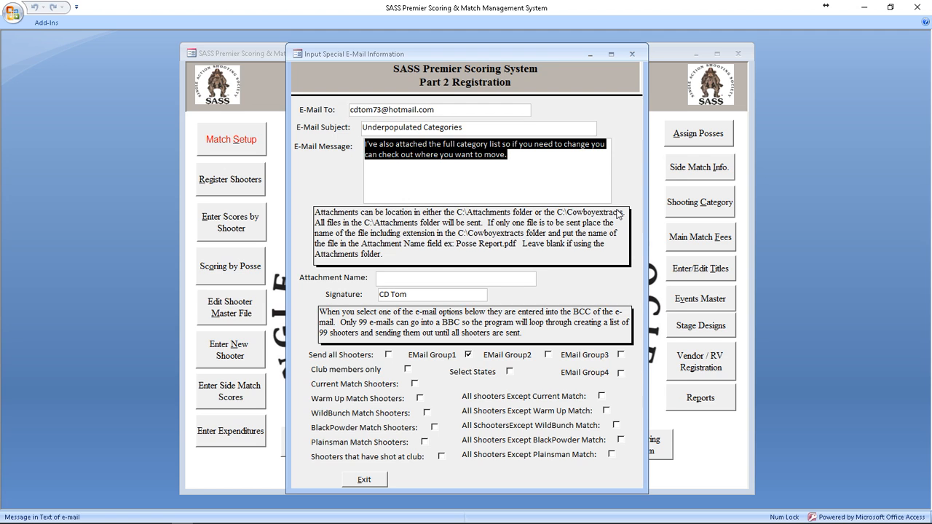
text(Looking fo)
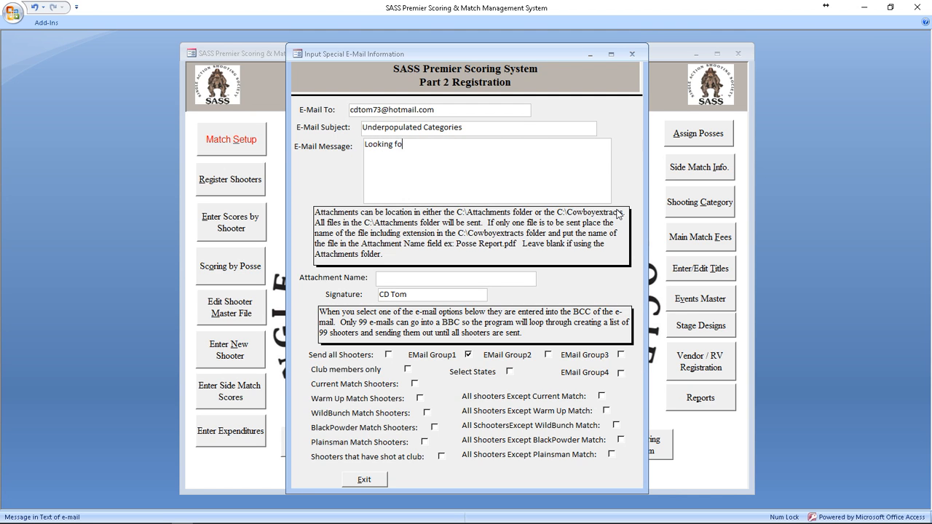
text(r a special match to attend on your next vacation.  Pleas)
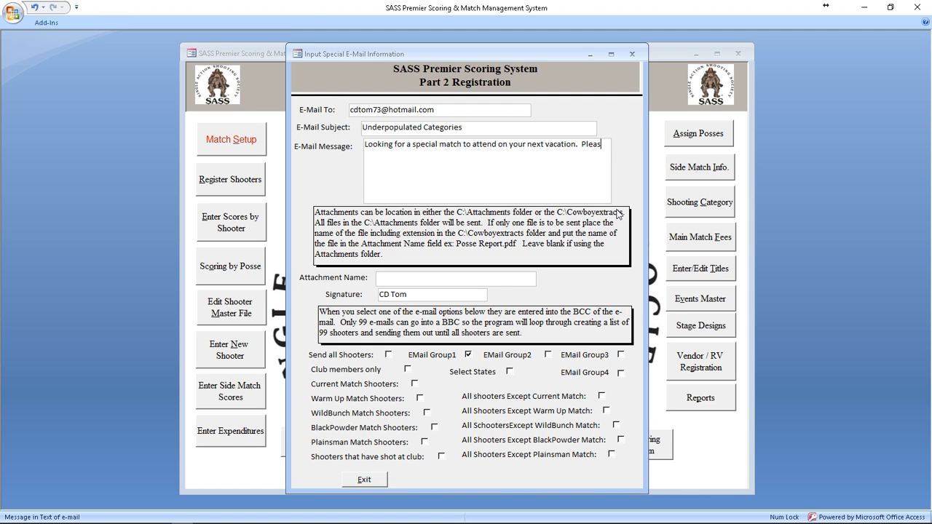
text(ee attached registration form)
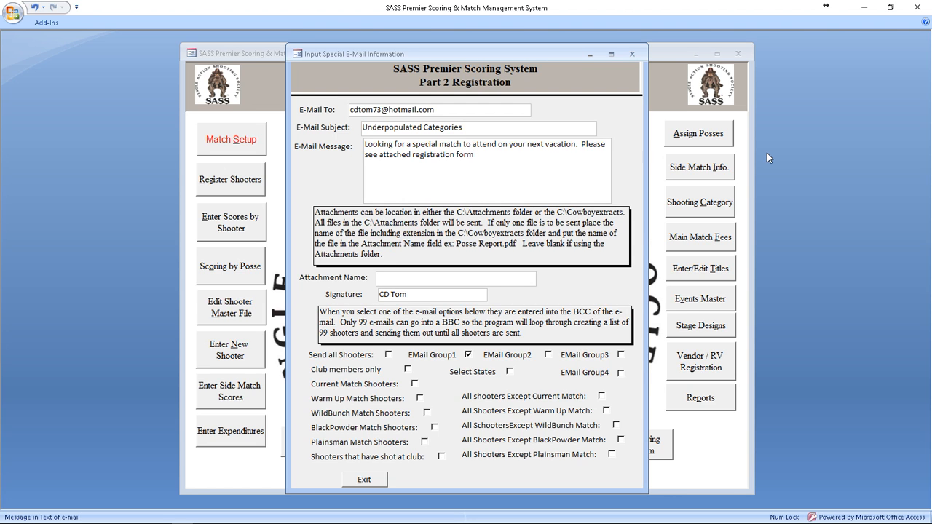
Step: Replace the subject 'Underpopulated Categories' with new text beginning 'Oregon State'
drag(470, 126, 388, 128)
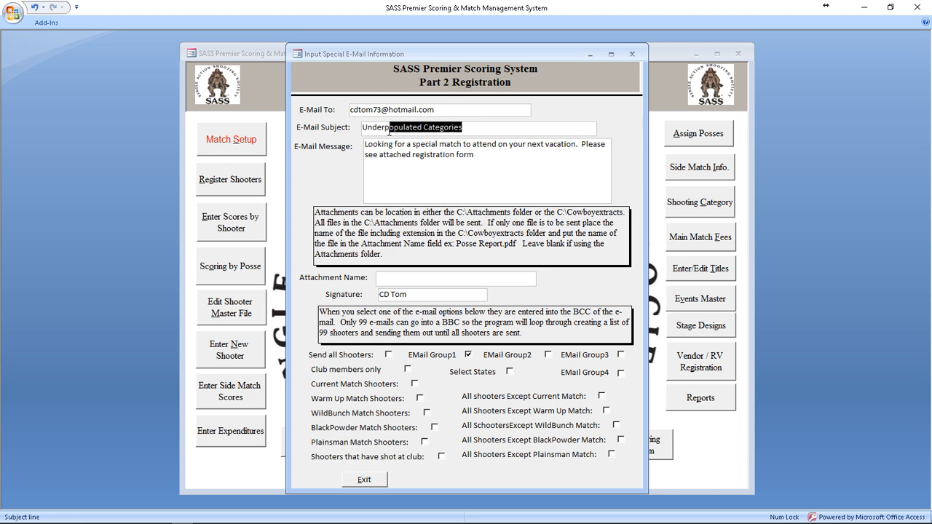
click(362, 129)
text(Oregon Stat)
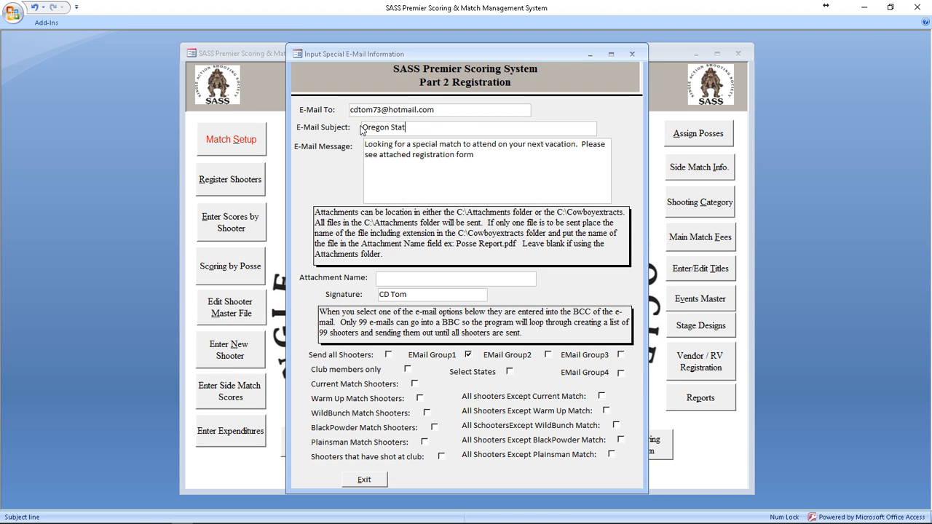
text(e Regi)
Step: Close the e-mail details form and open File Explorer from the taskbar
click(365, 480)
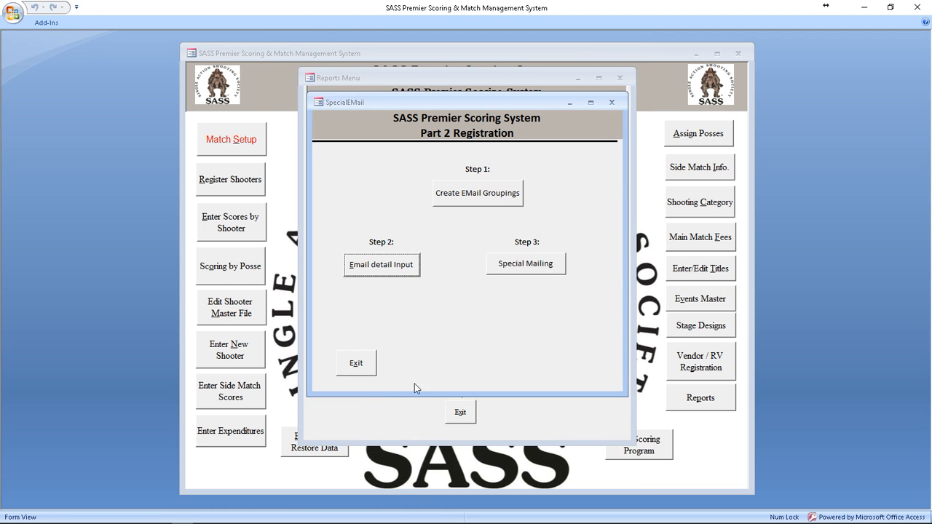
mouse_move(204, 521)
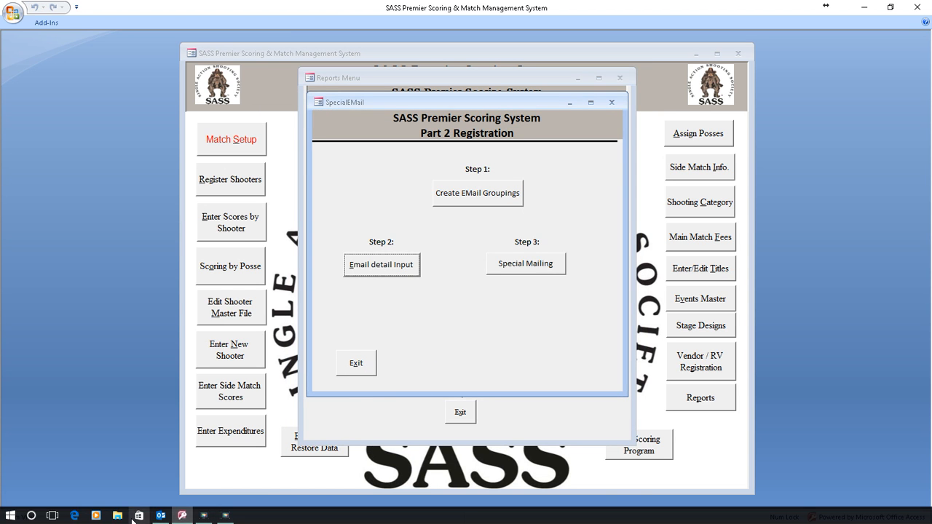
click(118, 517)
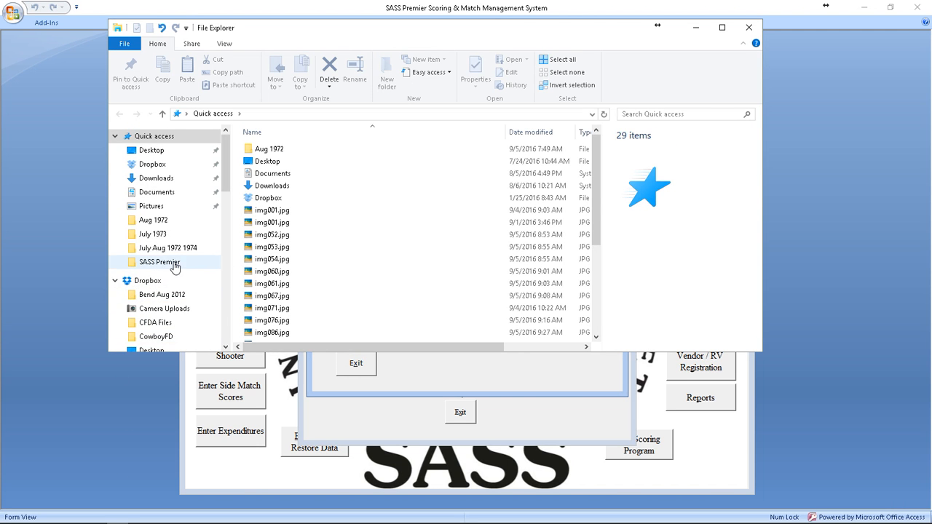
scroll(204, 298, down, 6)
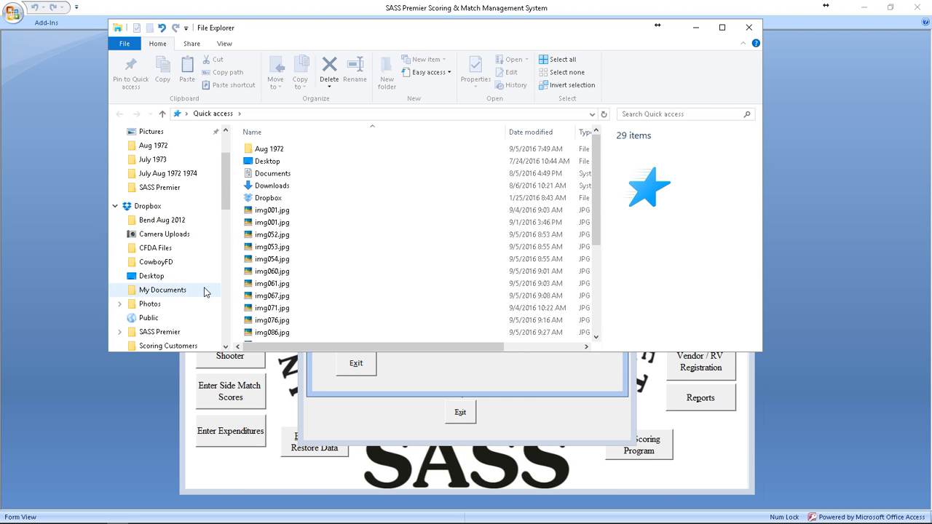
scroll(205, 298, down, 4)
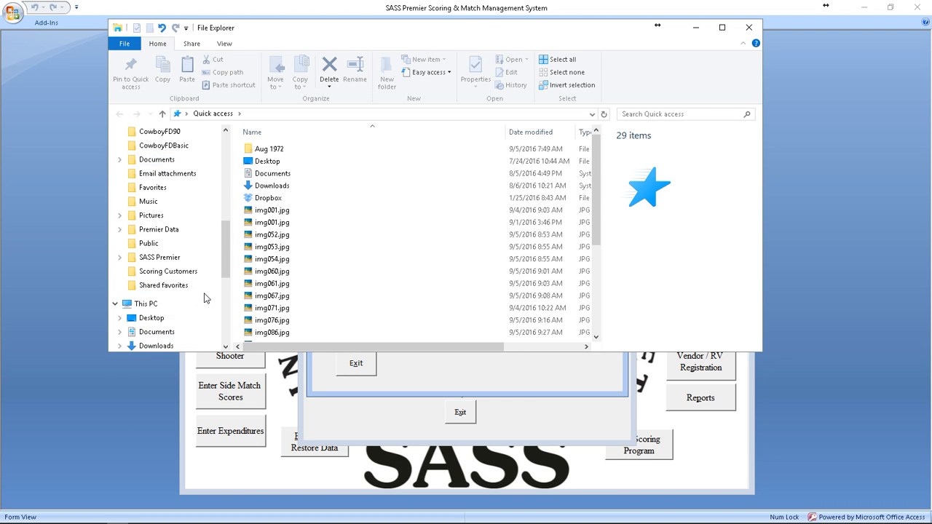
scroll(200, 296, down, 1)
scroll(175, 295, up, 10)
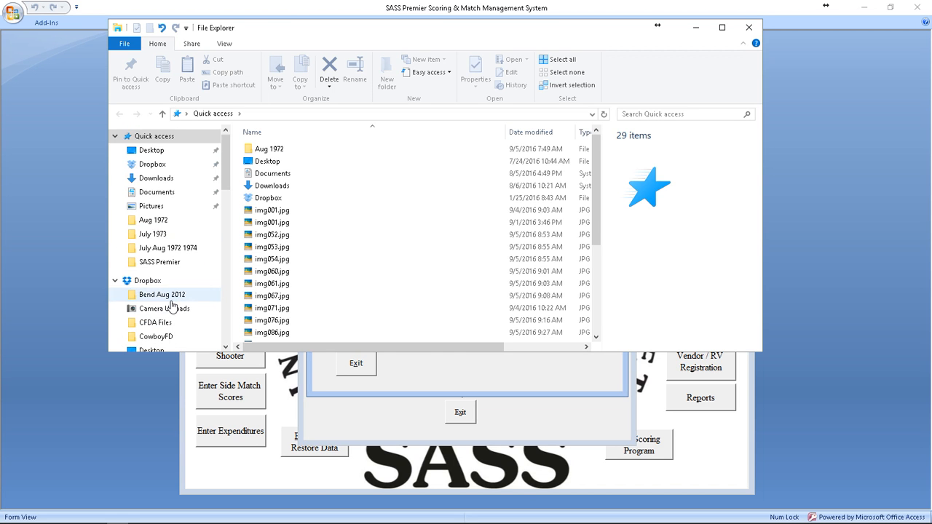
Step: Go to Local Disk (C:) > attachments and open 2016 seige flyer.pdf
click(175, 295)
scroll(202, 269, down, 9)
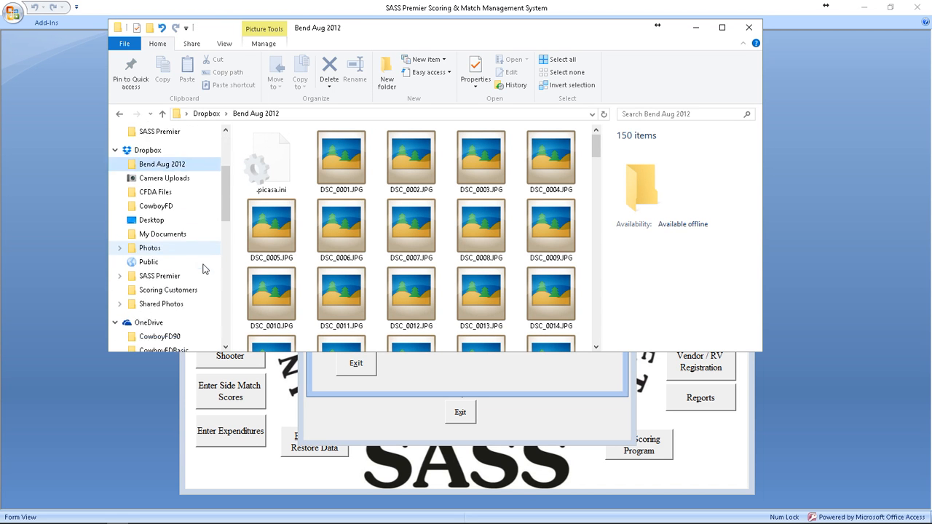
scroll(204, 270, down, 3)
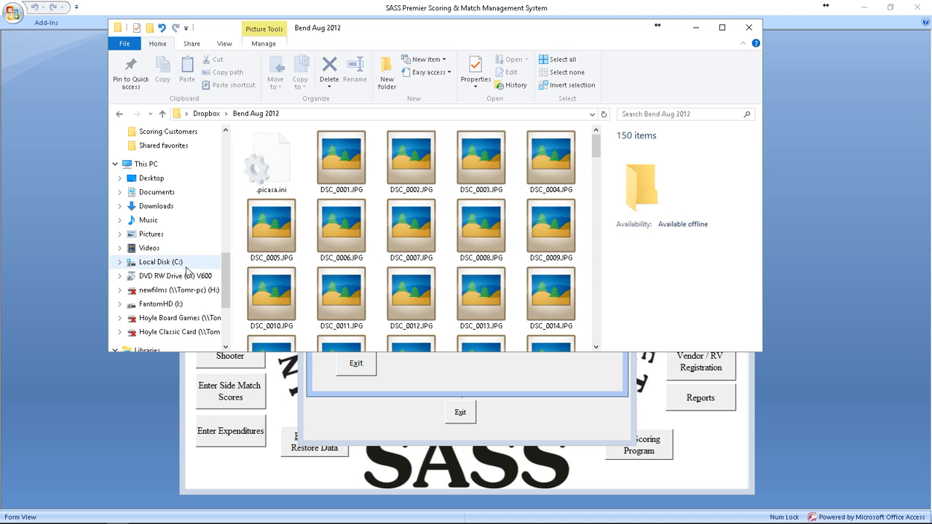
click(176, 262)
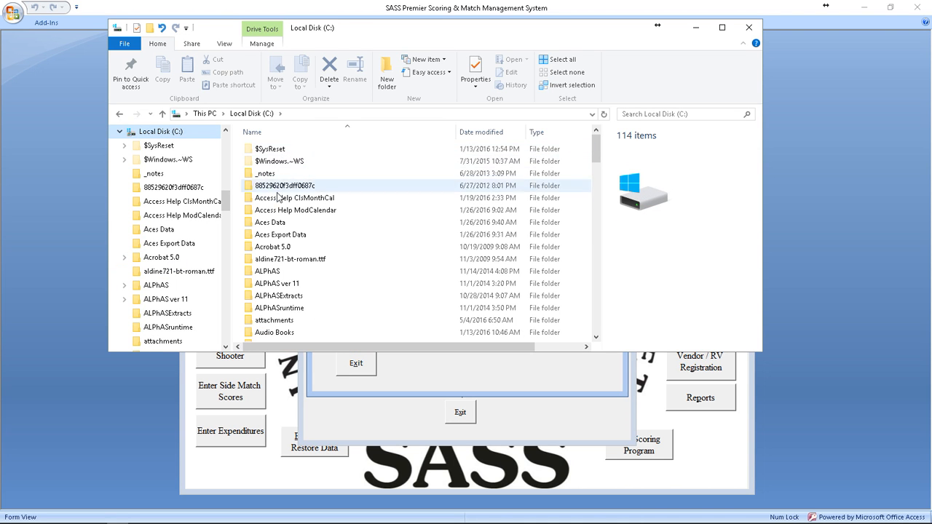
double_click(288, 328)
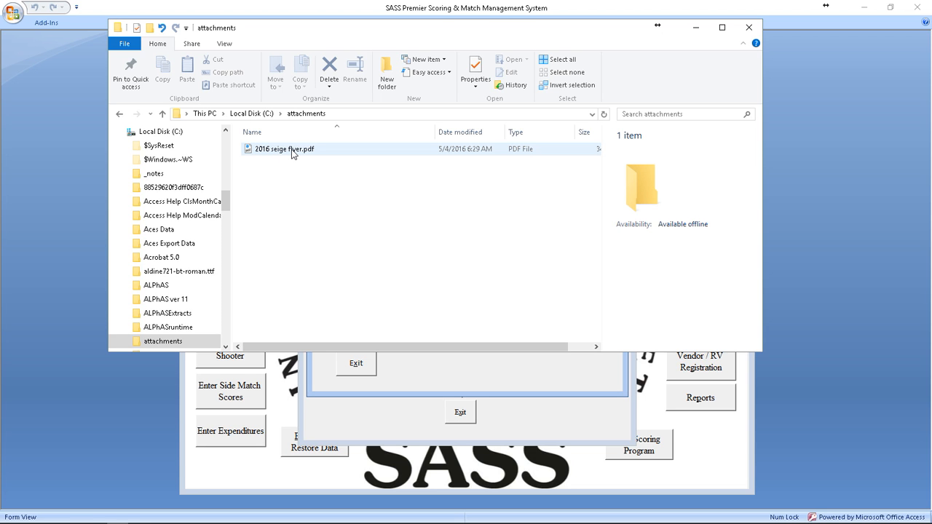
double_click(293, 151)
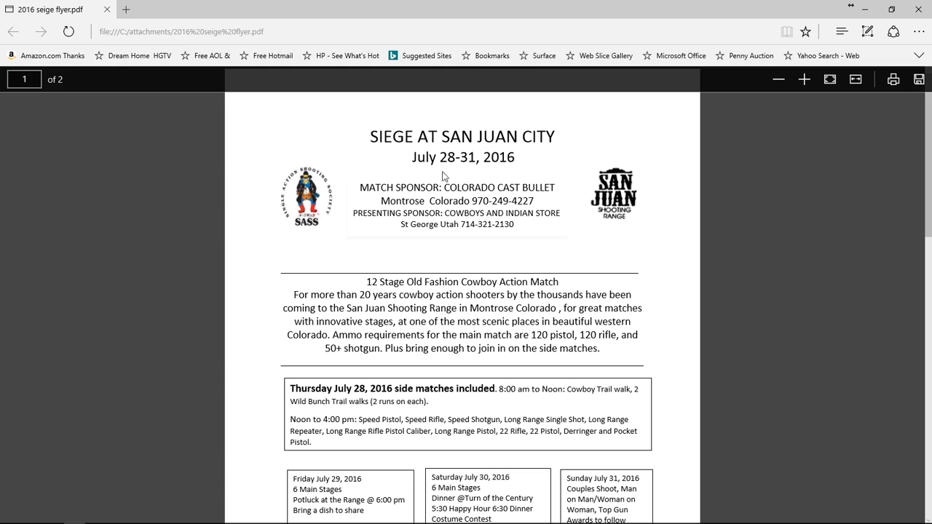
Step: Read through both pages of the Siege at San Juan City flyer, then close Edge
scroll(460, 255, down, 2)
scroll(461, 255, down, 5)
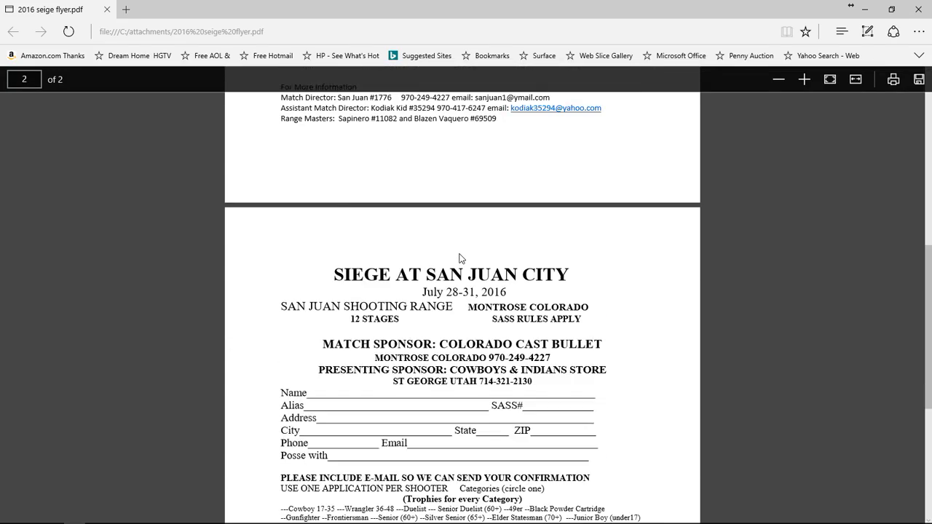
scroll(460, 257, down, 5)
scroll(460, 256, up, 5)
scroll(460, 256, down, 5)
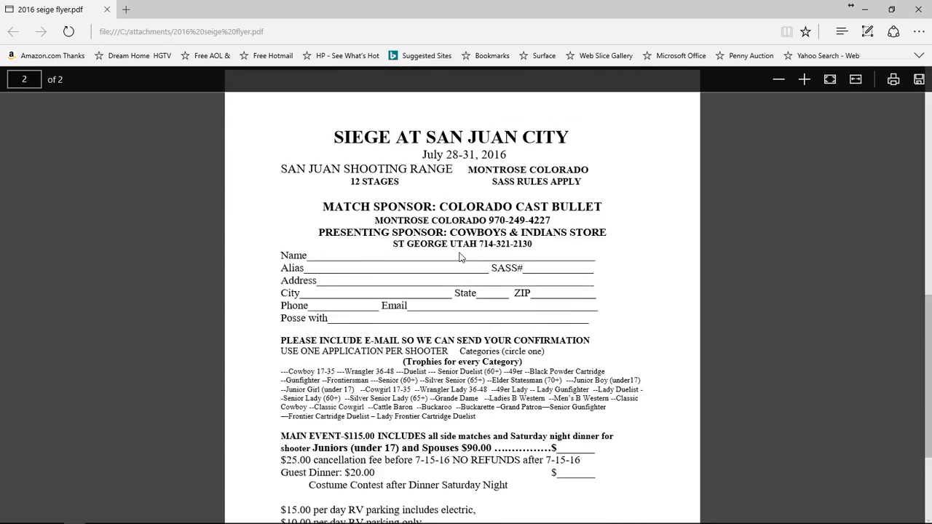
scroll(460, 255, up, 10)
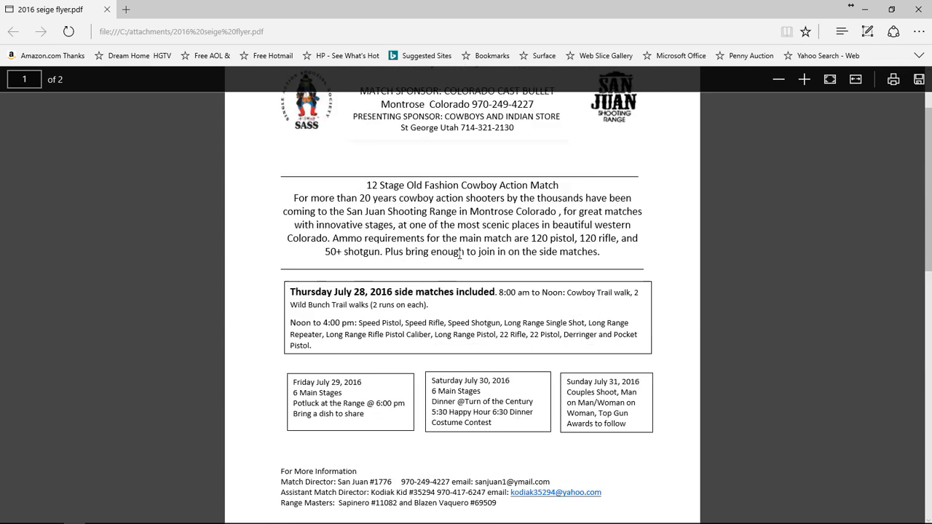
click(920, 11)
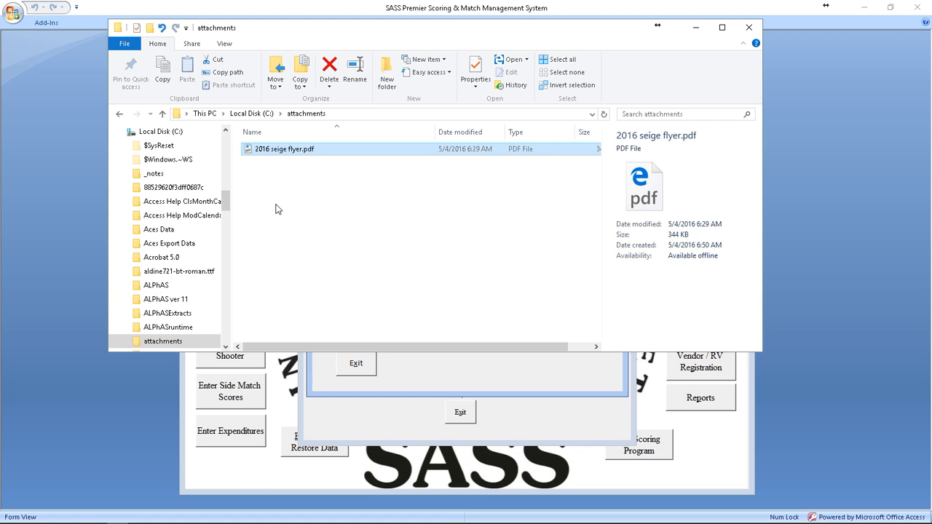
Step: Close the attachments folder window and reopen the special e-mail details form
double_click(278, 152)
click(749, 29)
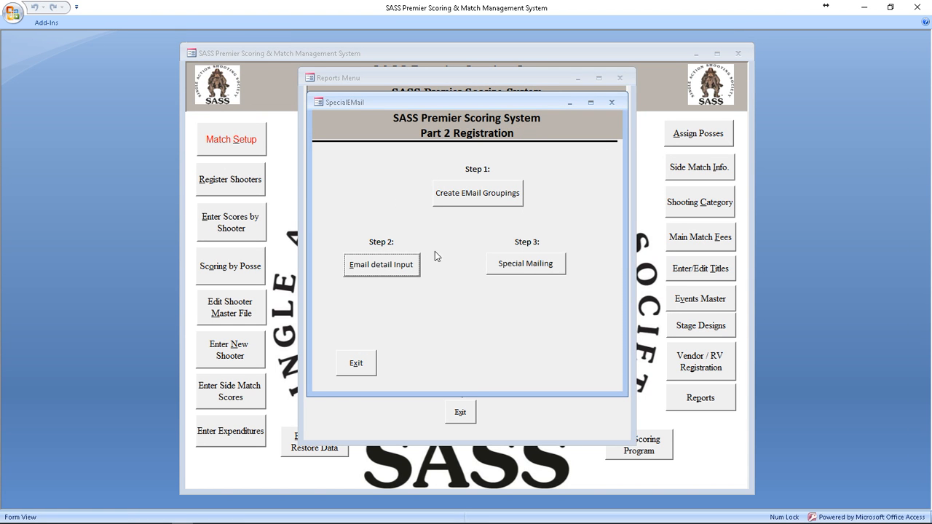
click(381, 266)
Step: Switch recipients to selection by state and tick Arizona in the extract list
click(509, 372)
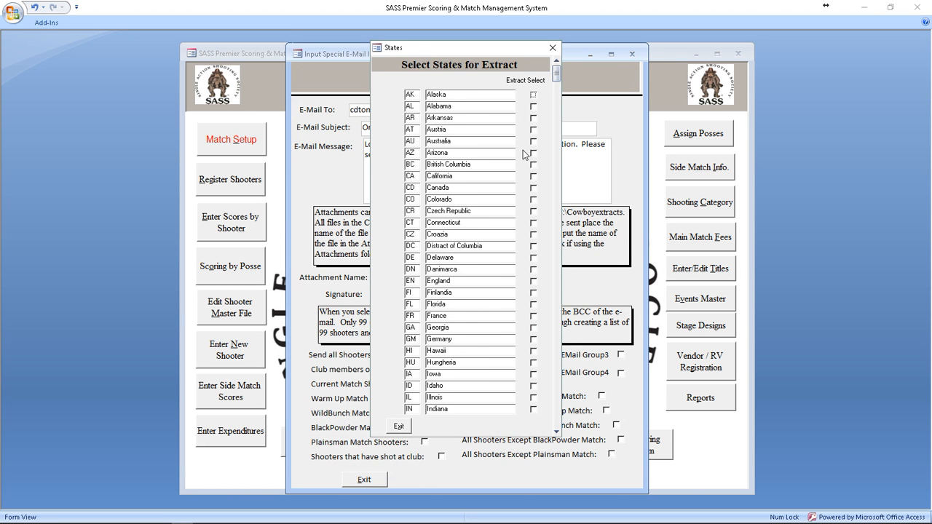
scroll(516, 192, down, 5)
scroll(517, 227, down, 11)
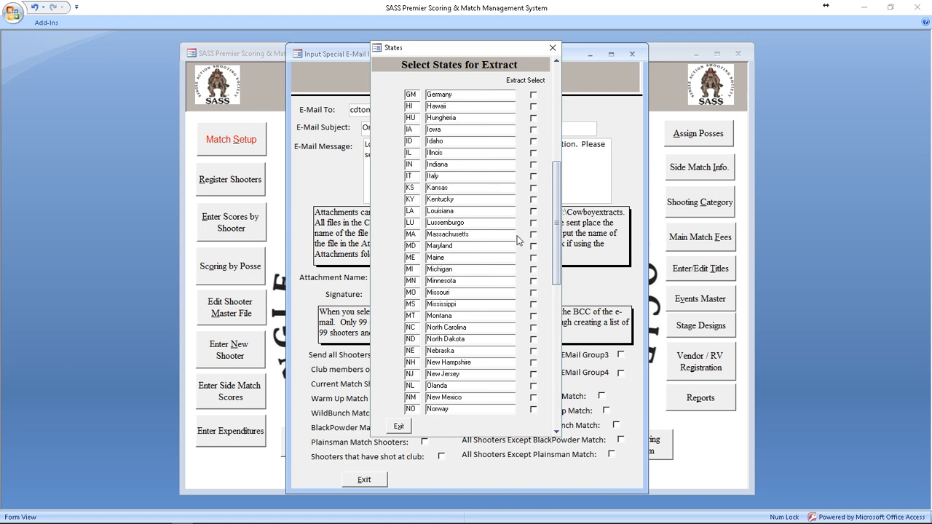
scroll(517, 247, down, 2)
scroll(516, 248, up, 9)
scroll(516, 245, up, 9)
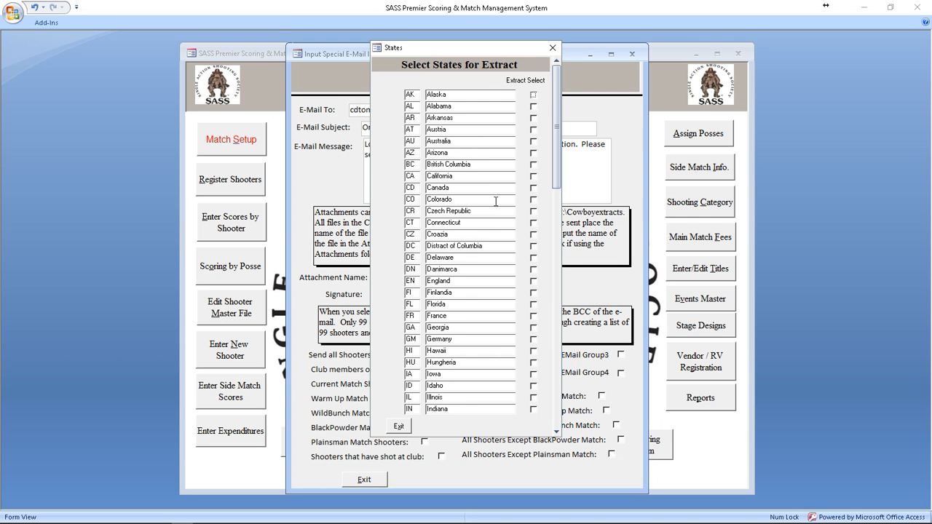
click(533, 153)
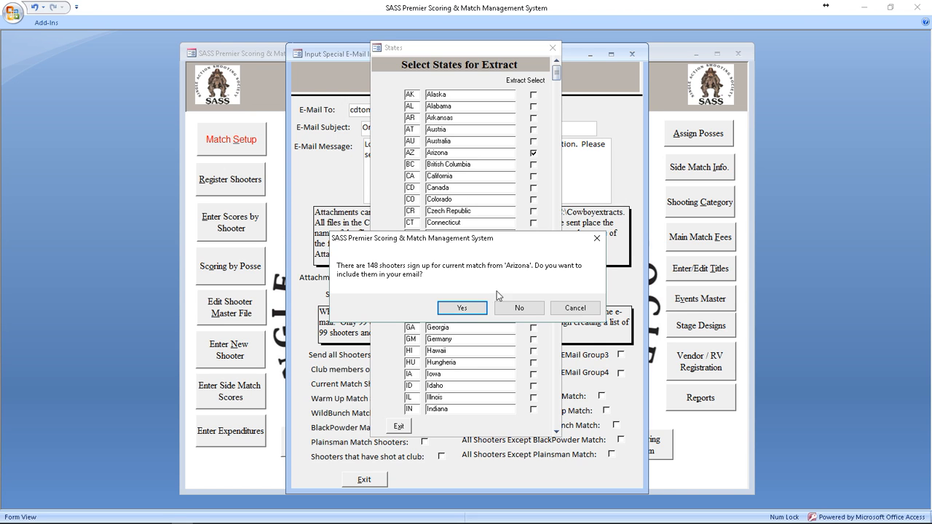
Step: Skip the 148 current-match shooters, split Arizona's e-mails into groups of 50, and close both forms
click(529, 312)
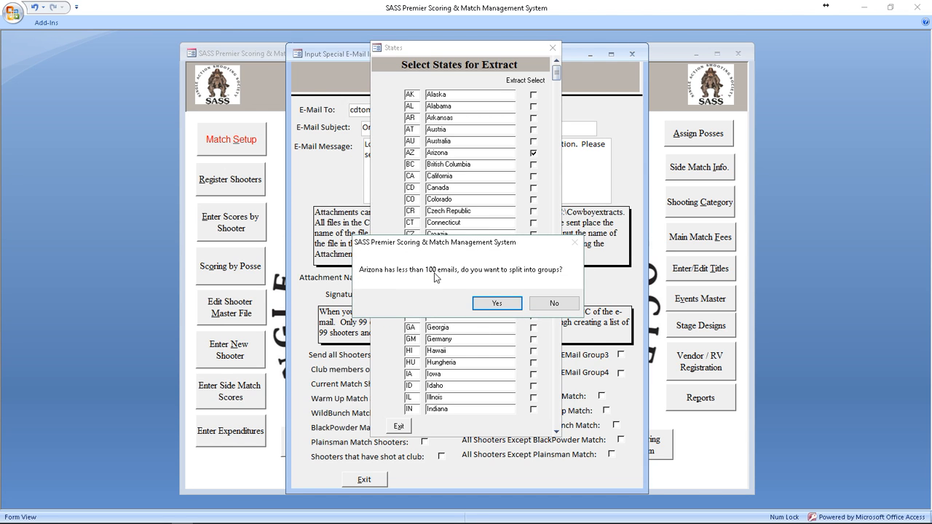
click(496, 304)
text(50)
key(Return)
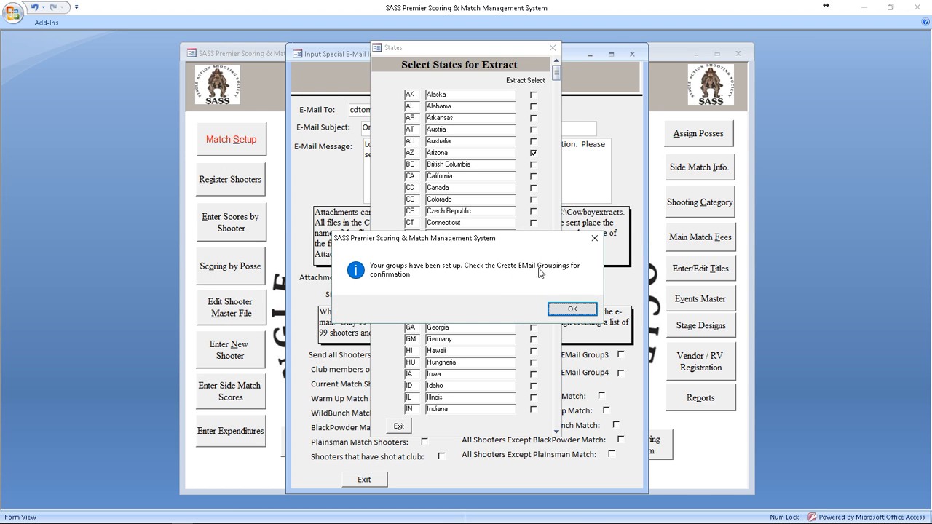
click(570, 309)
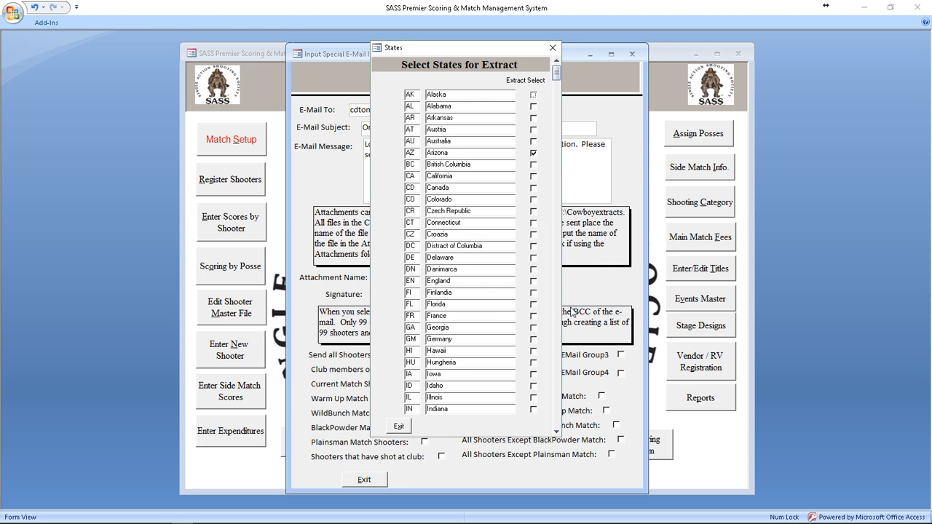
click(403, 428)
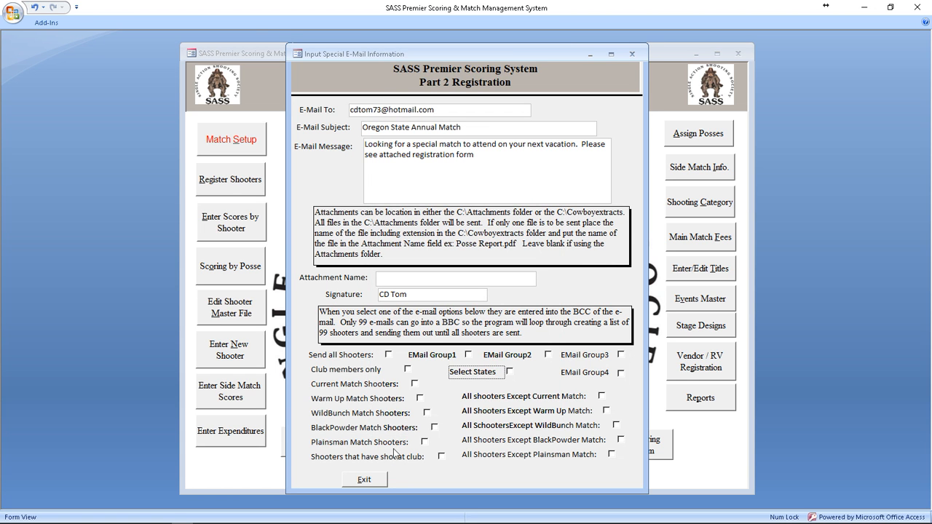
click(379, 481)
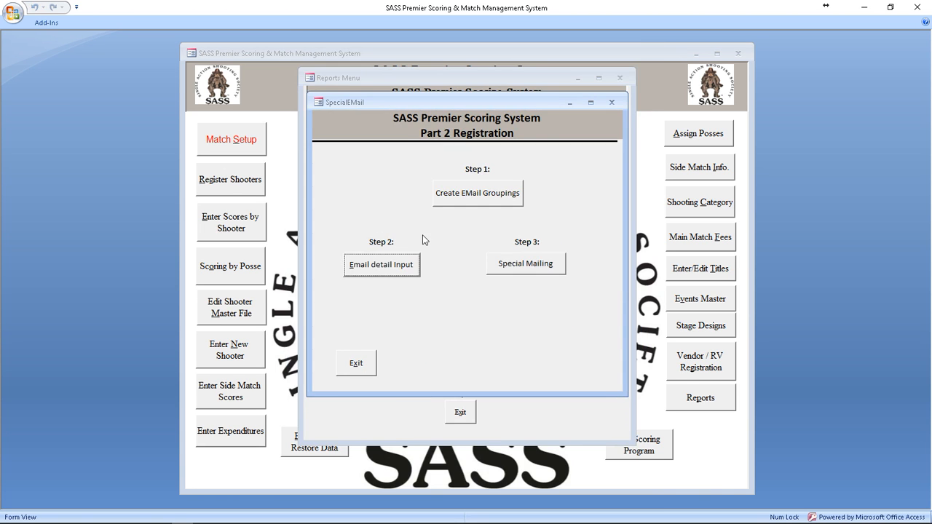
Step: Review the new e-mail groupings list, sorted with group 2 shooters first
click(475, 191)
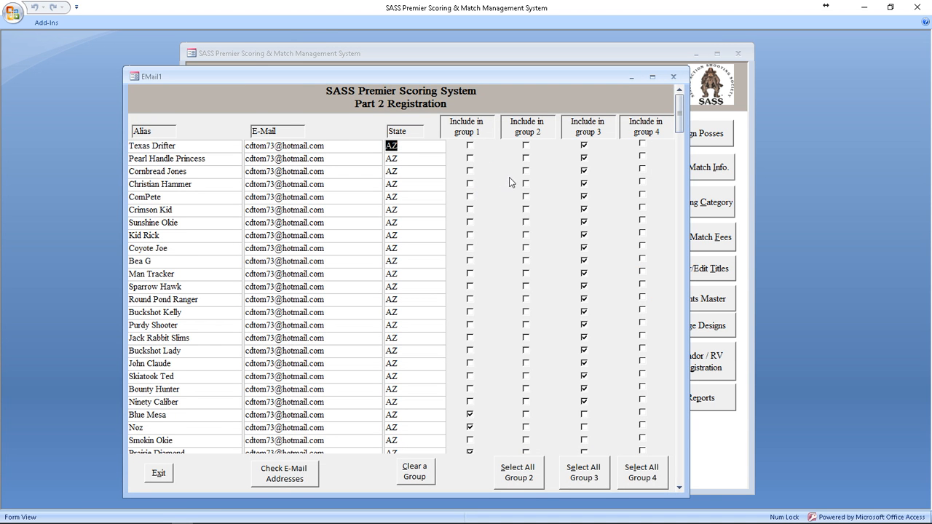
scroll(540, 182, down, 1)
scroll(540, 182, down, 7)
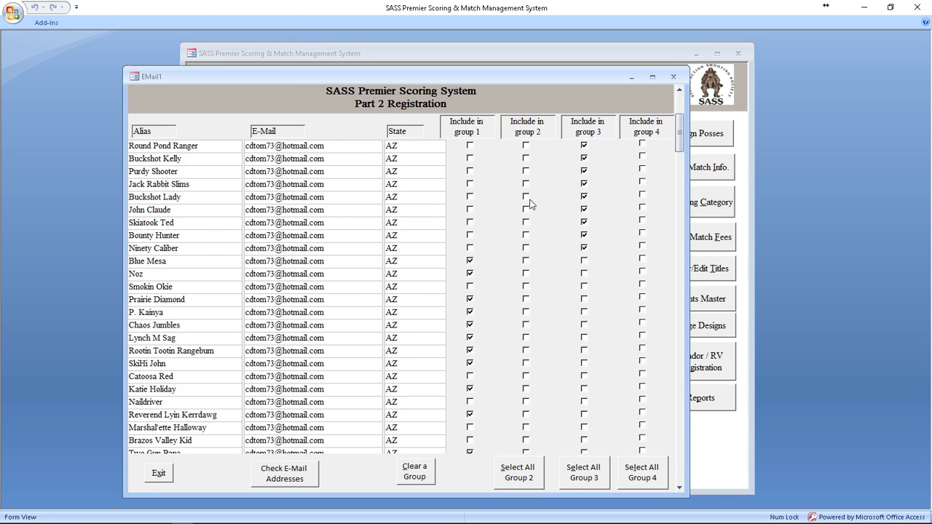
scroll(529, 216, down, 8)
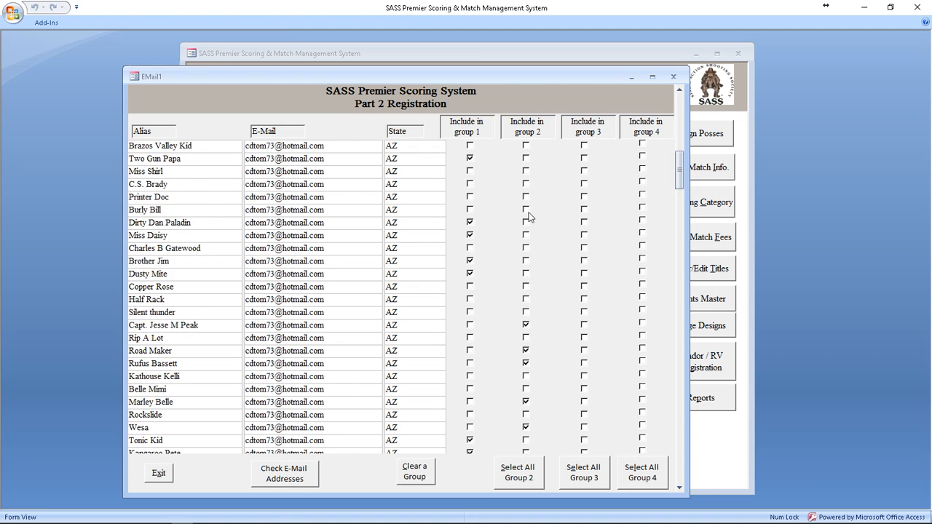
scroll(530, 216, down, 1)
scroll(530, 216, up, 6)
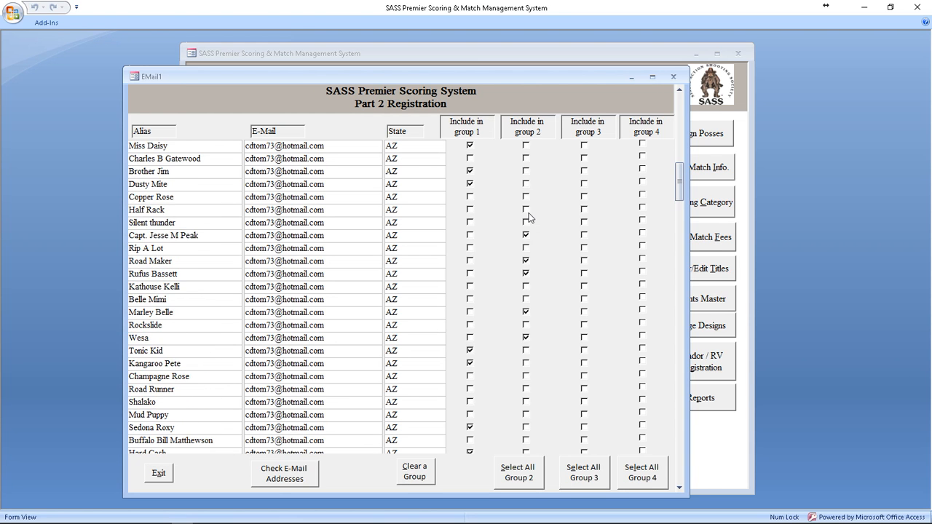
scroll(530, 216, up, 8)
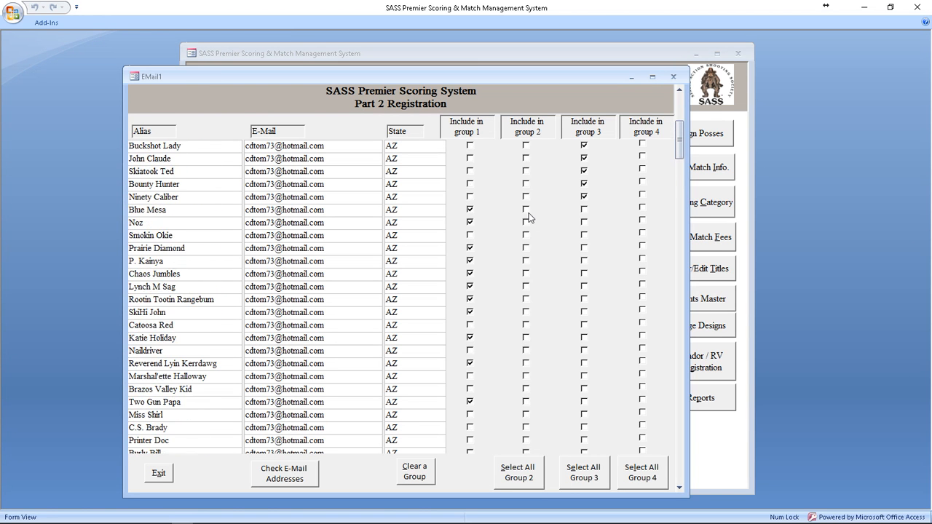
scroll(503, 175, up, 5)
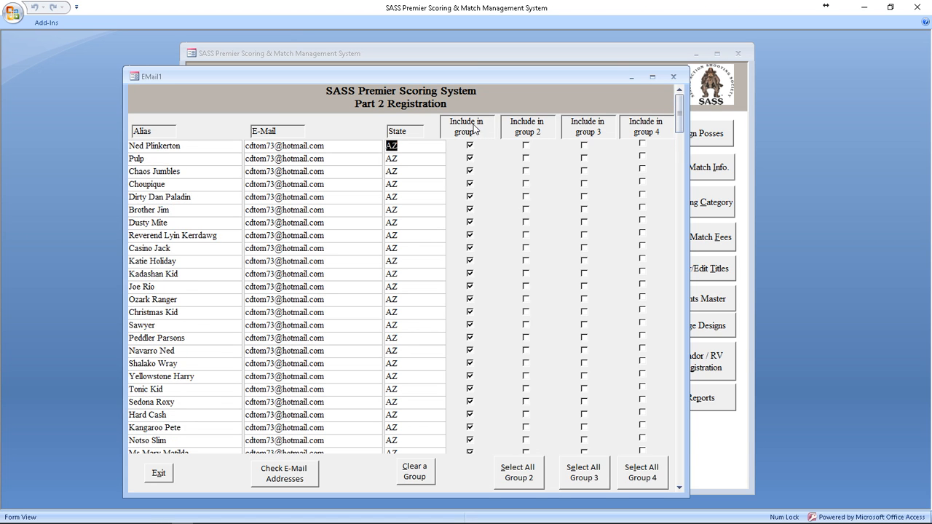
scroll(491, 180, down, 9)
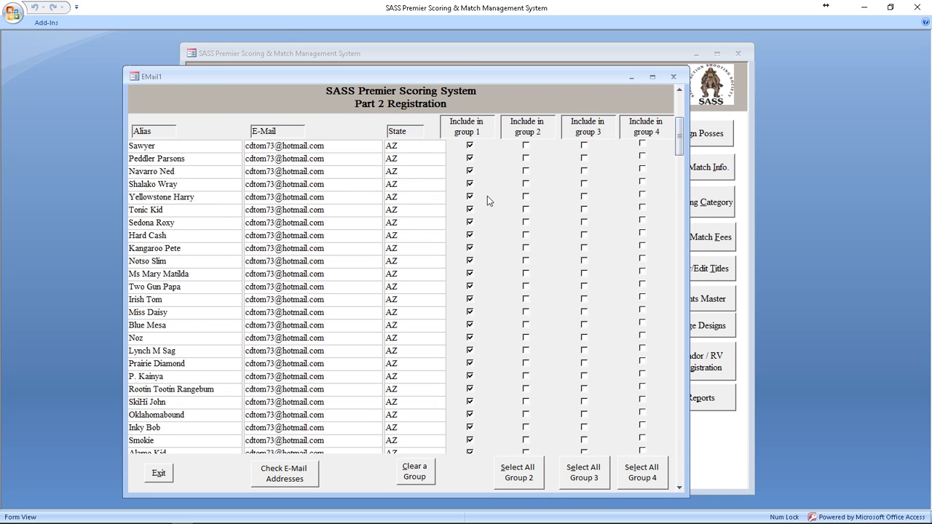
scroll(508, 262, down, 4)
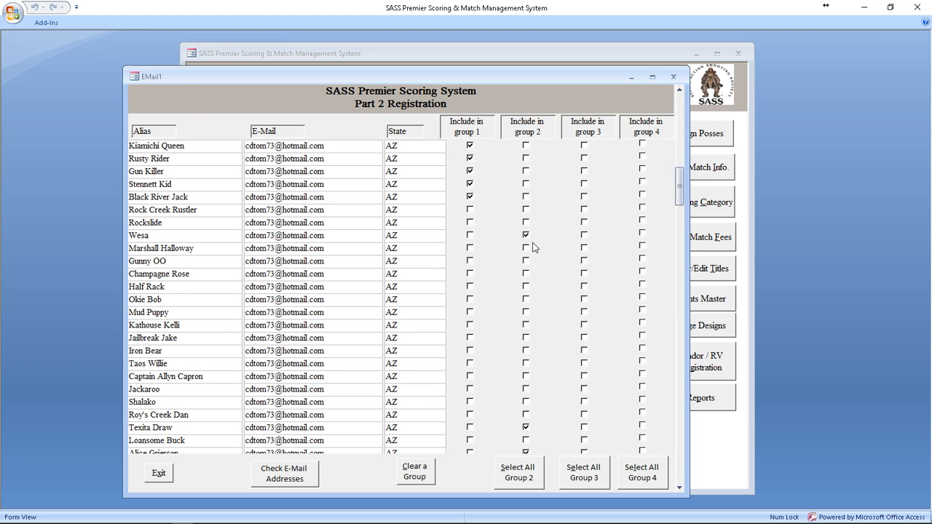
scroll(536, 241, down, 6)
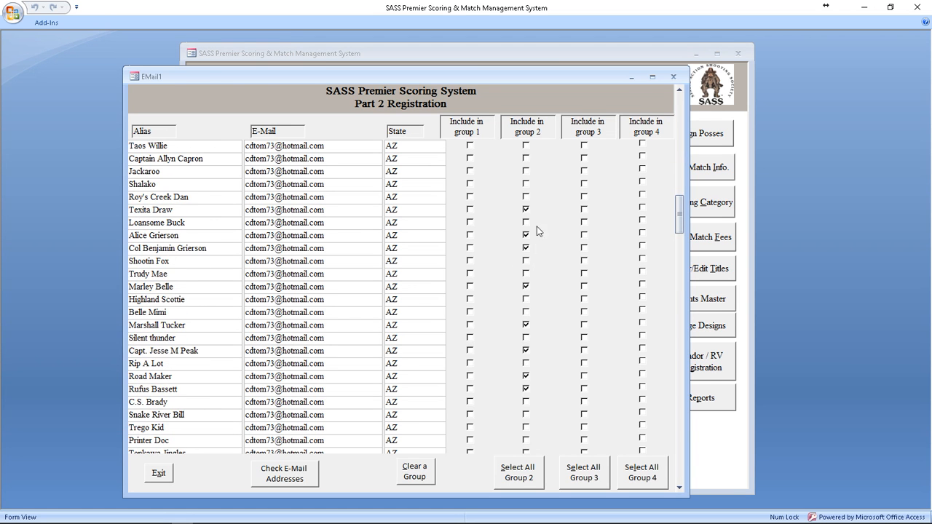
click(530, 131)
scroll(537, 168, down, 4)
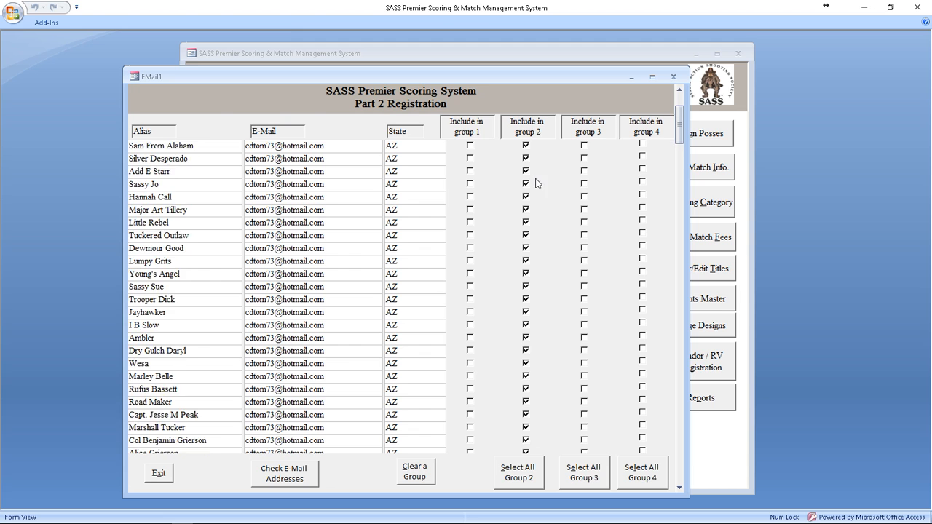
scroll(536, 191, down, 7)
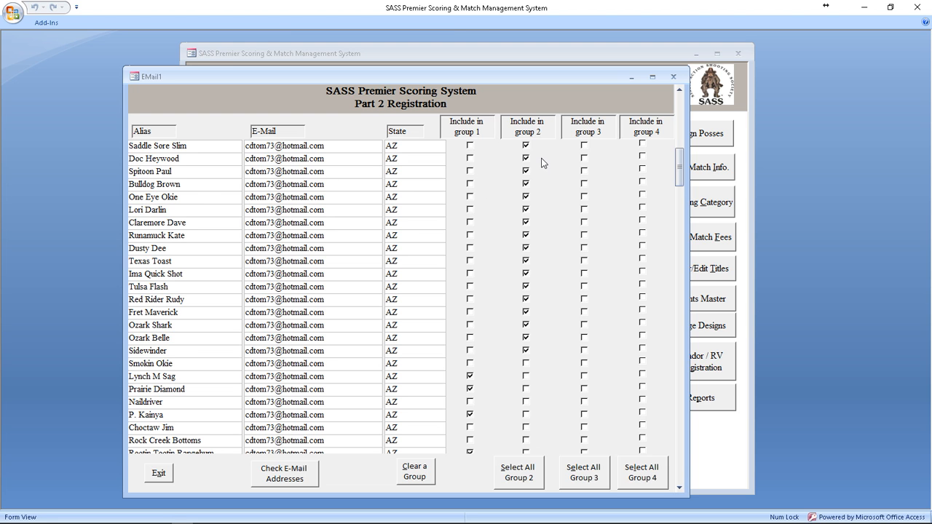
scroll(539, 164, up, 6)
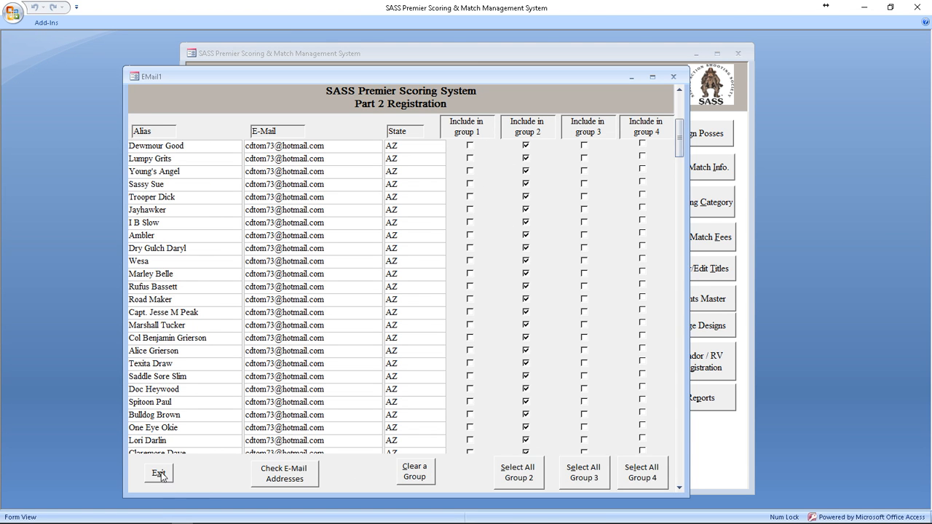
Step: Clear every shooter out of e-mail group 3
click(415, 474)
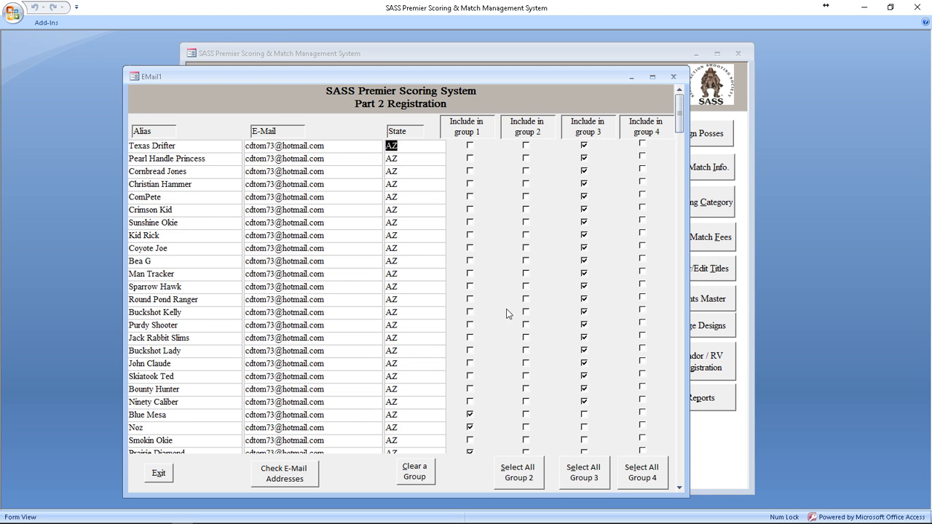
click(416, 475)
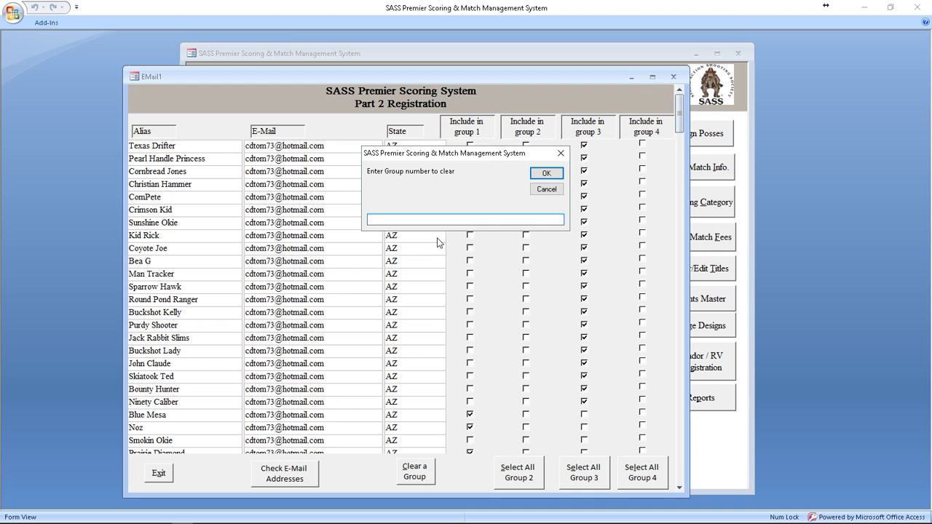
text(3)
key(Return)
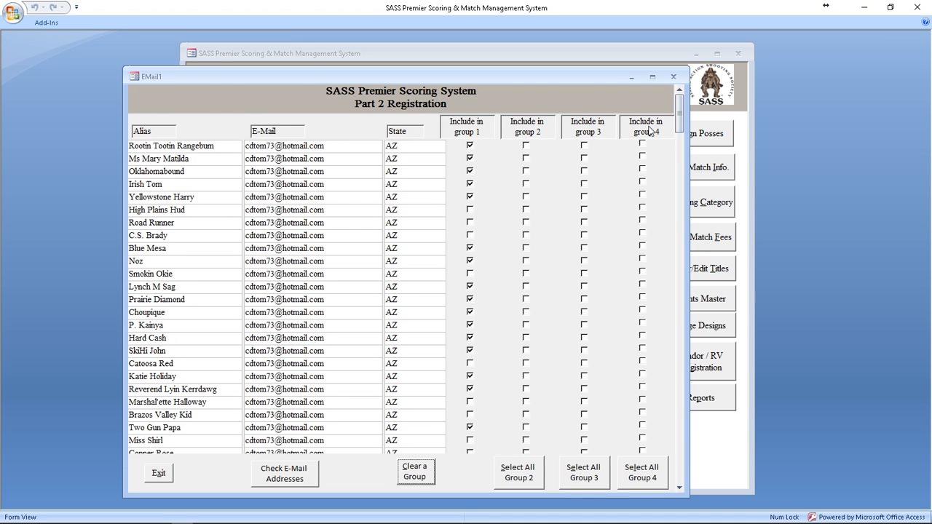
Step: Sort the list by groups 1, 2 and 4 to check membership, then close it
click(472, 123)
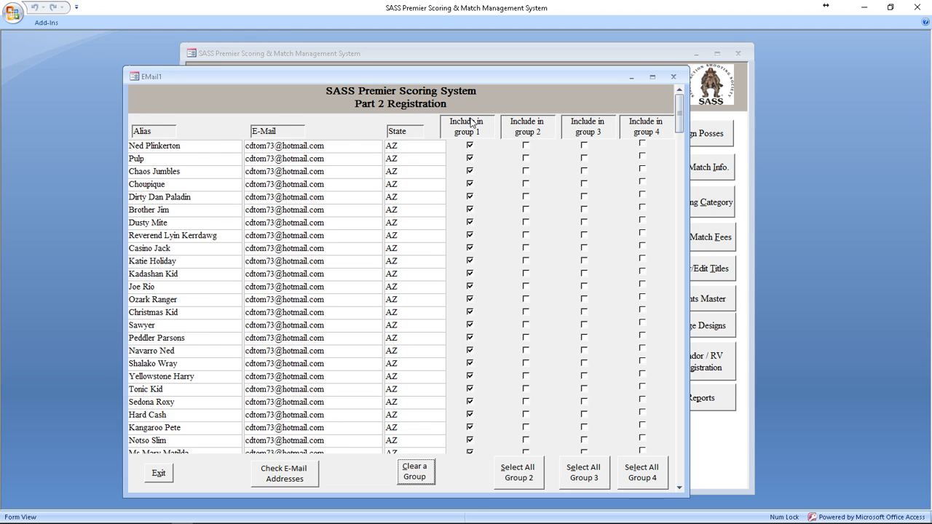
click(528, 122)
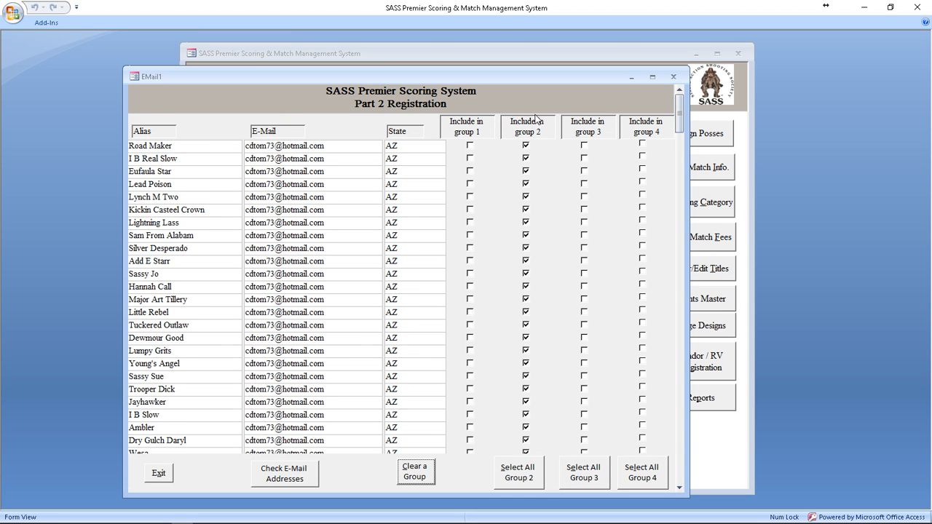
click(583, 122)
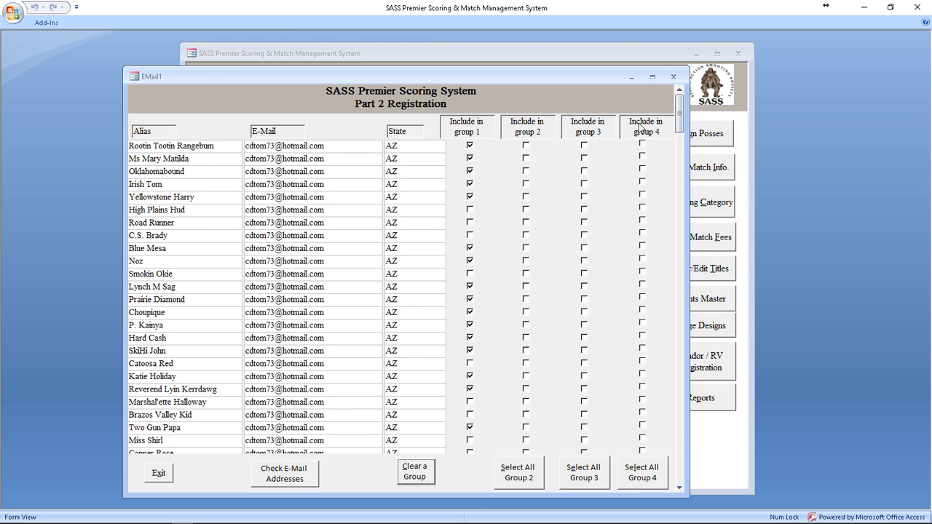
click(461, 128)
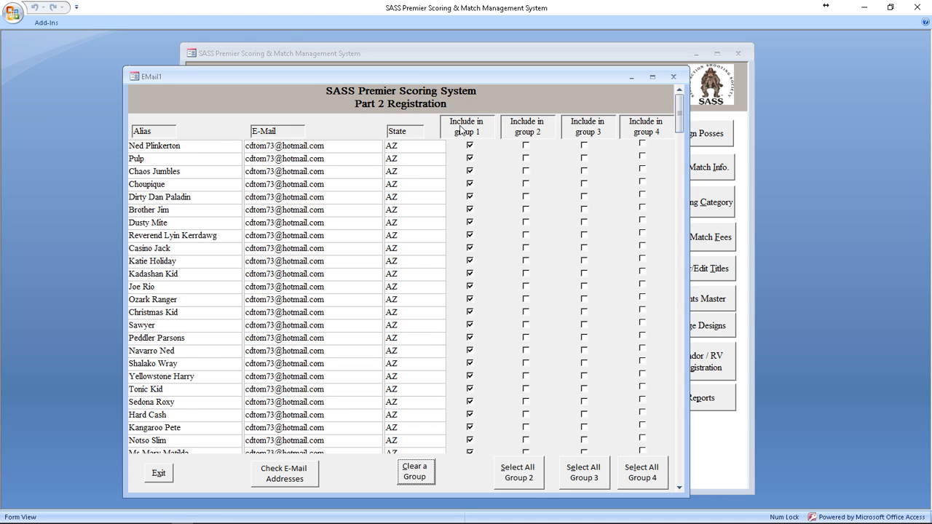
click(529, 132)
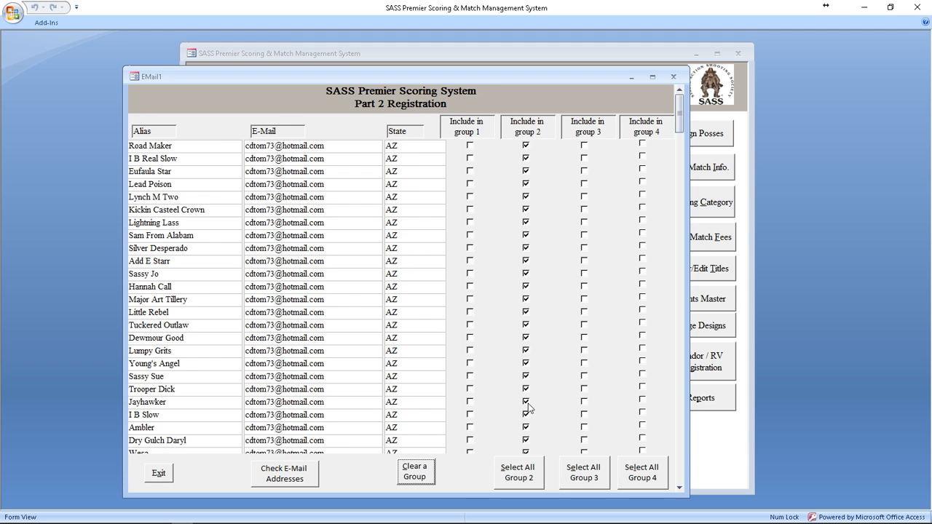
click(157, 474)
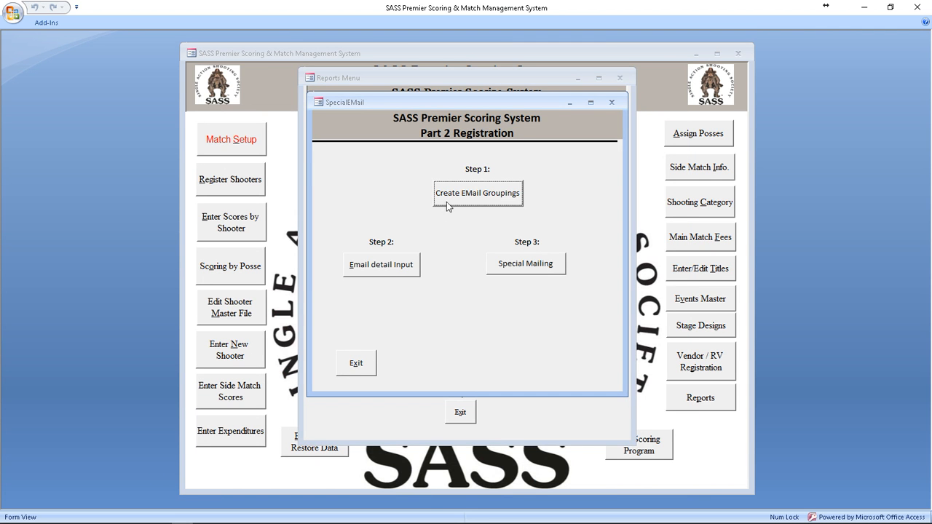
Step: Address the special e-mail to EMail Group2 instead of Group1 and close the details form
click(392, 271)
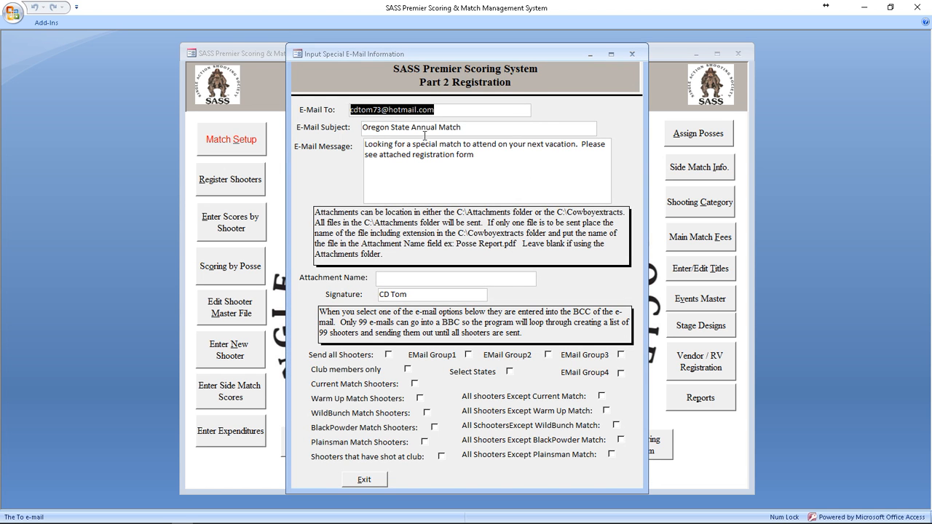
click(469, 356)
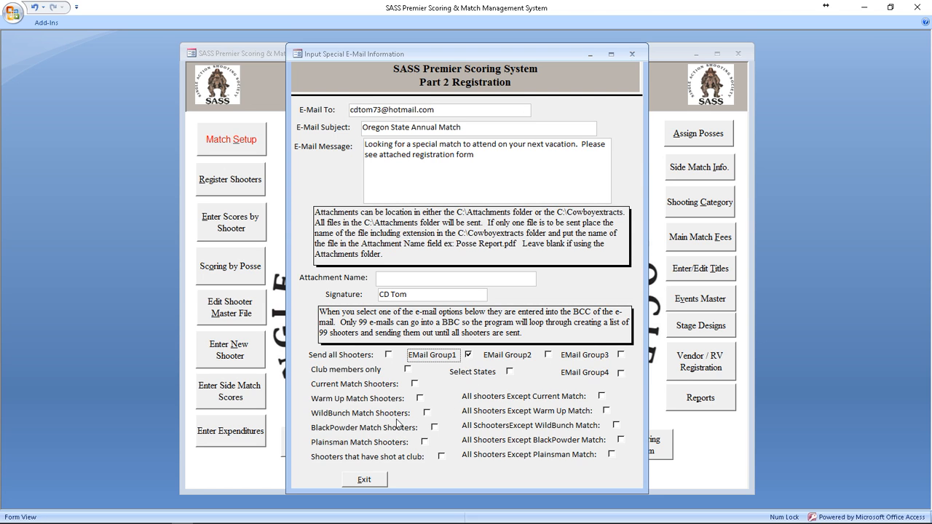
click(547, 355)
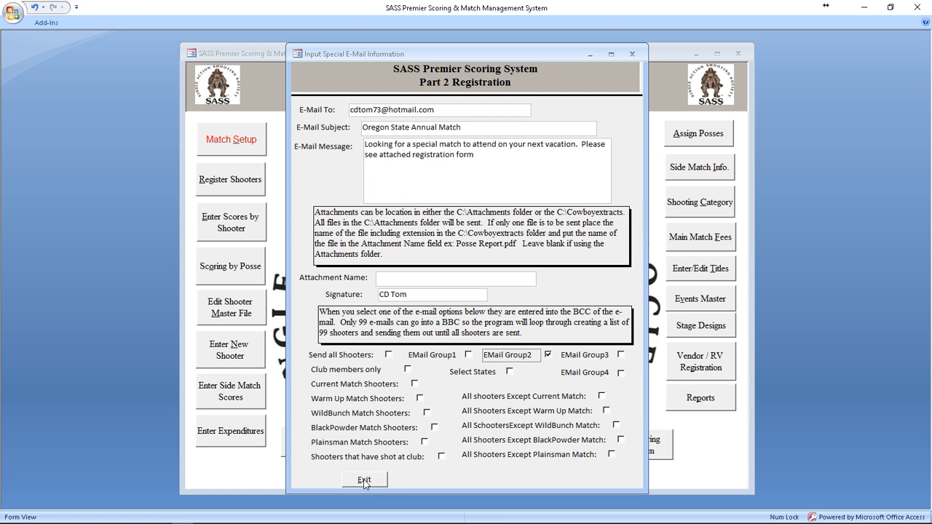
click(364, 481)
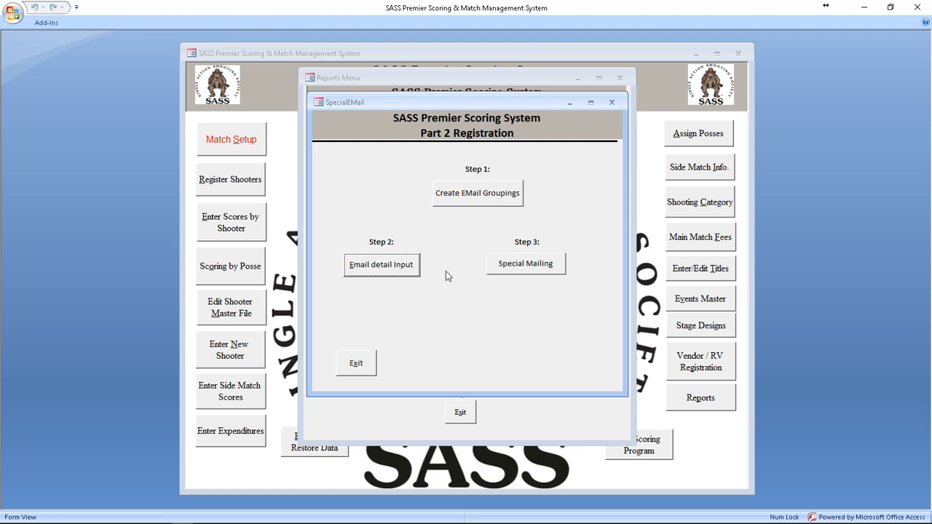
Step: Start the special mailing, cancel it in Outlook, and exit the SpecialEMail form
click(522, 266)
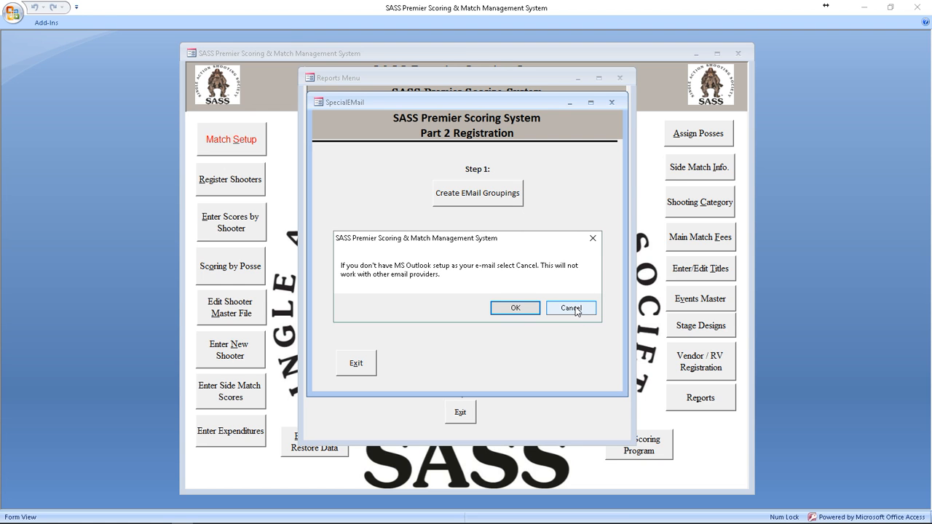
click(575, 308)
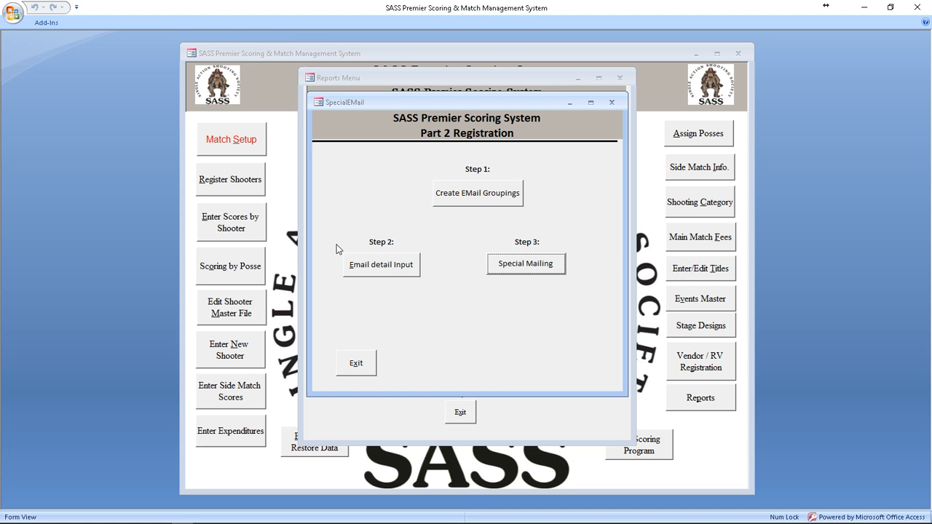
click(356, 363)
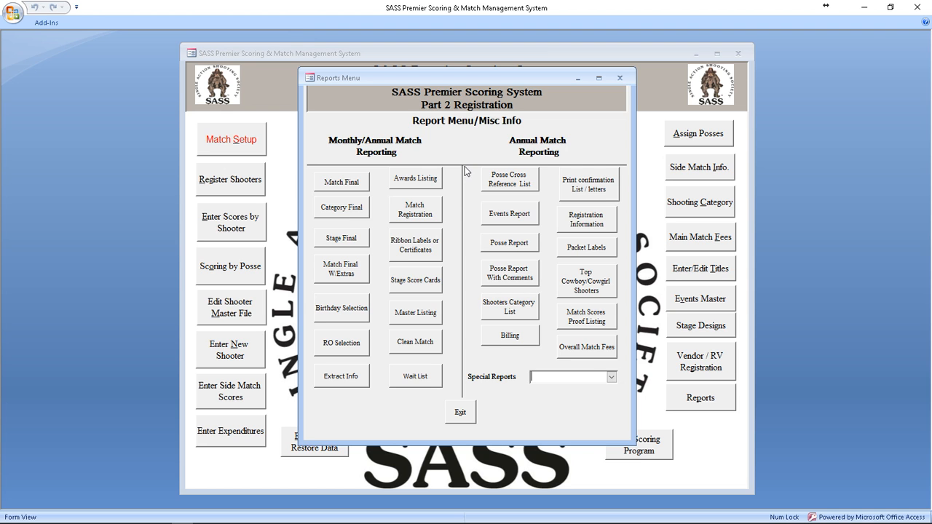
Step: Choose Registration form as the special report and confirm printing it
click(612, 378)
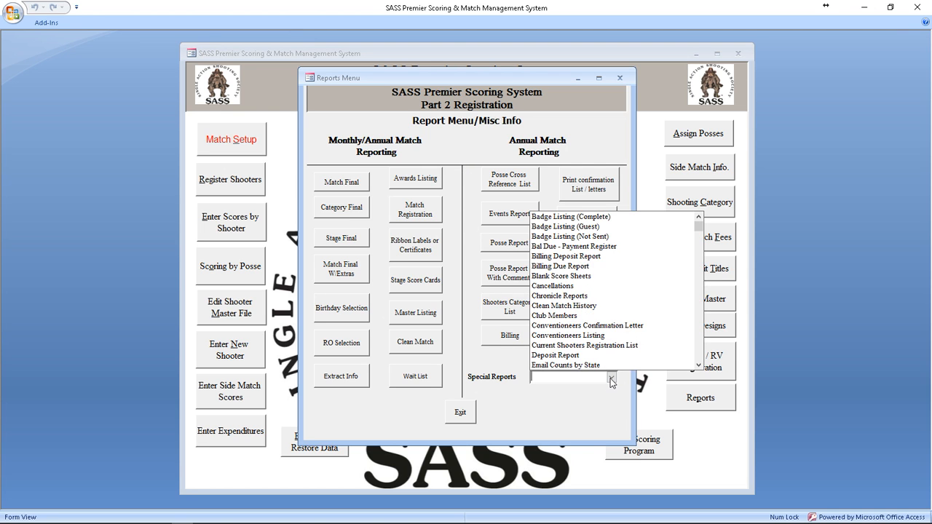
text(rs)
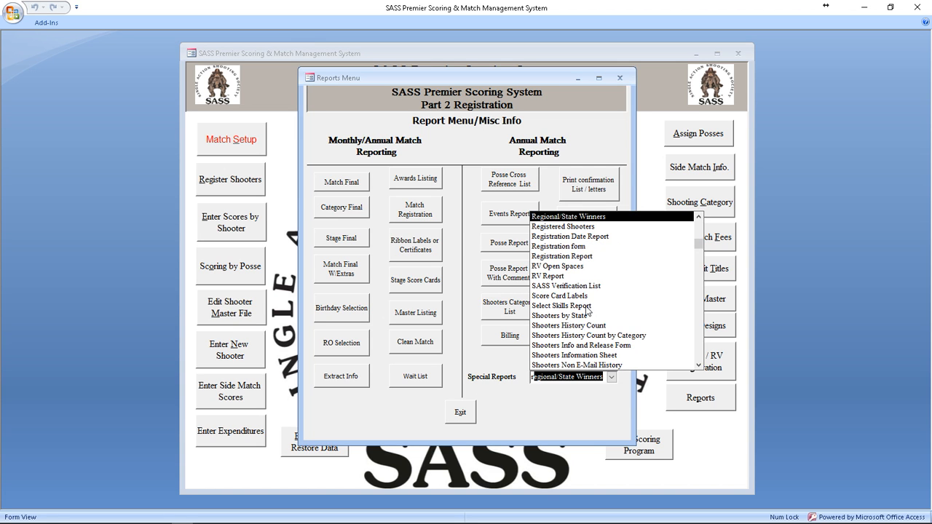
scroll(621, 315, down, 1)
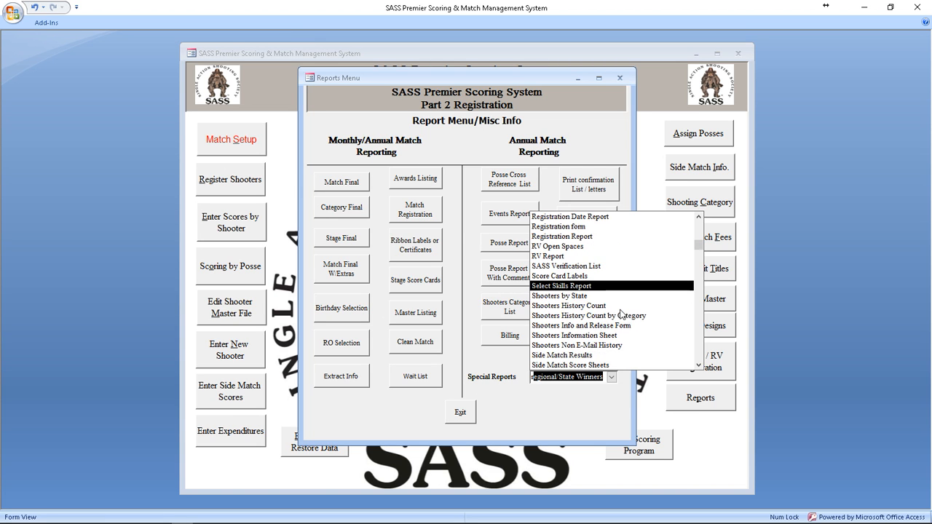
scroll(591, 306, up, 1)
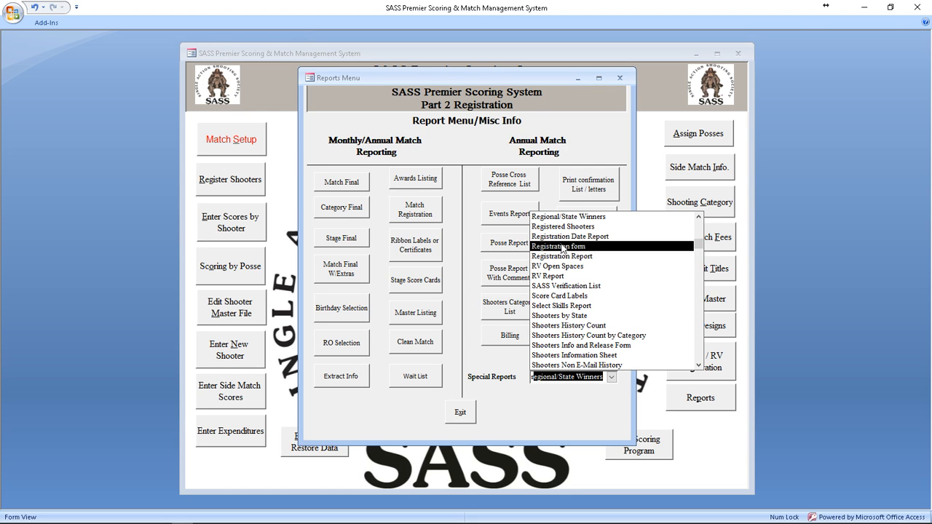
click(563, 246)
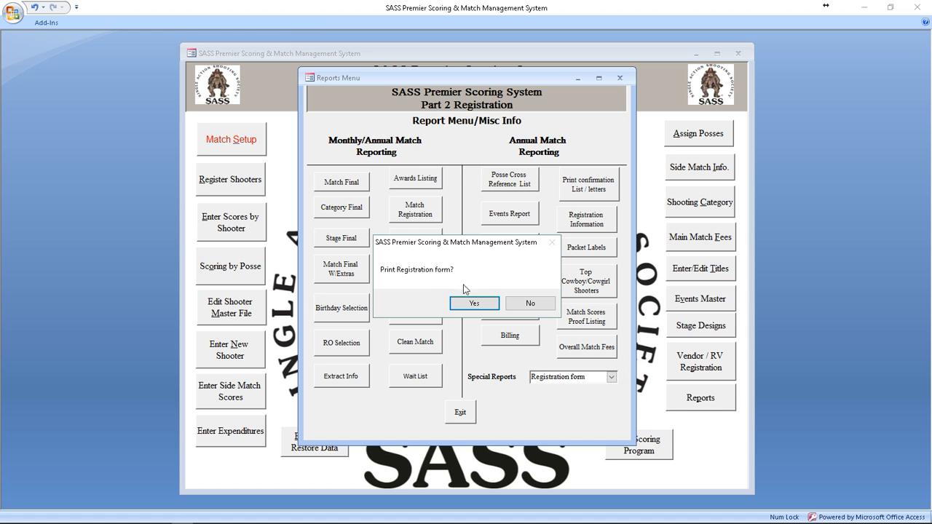
click(473, 302)
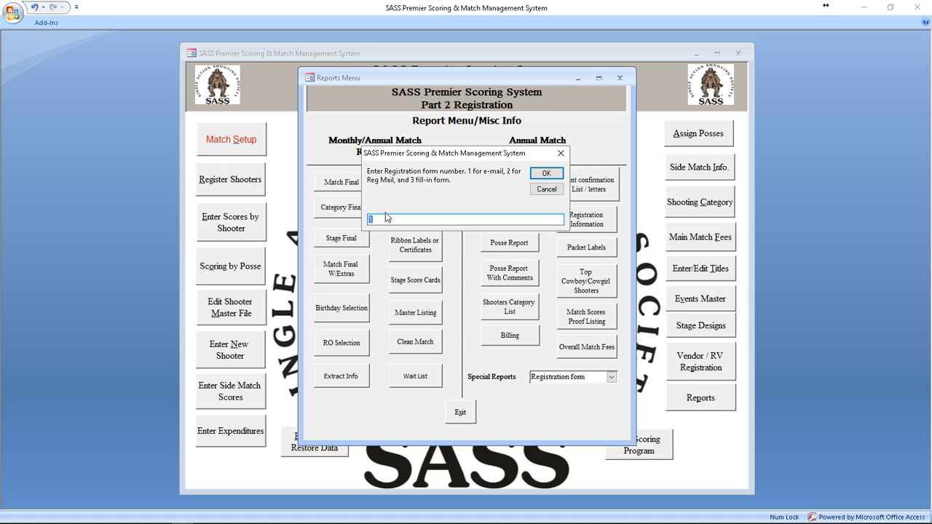
Step: Accept the form number, limit it to non-registered shooters, and extract all states
click(546, 174)
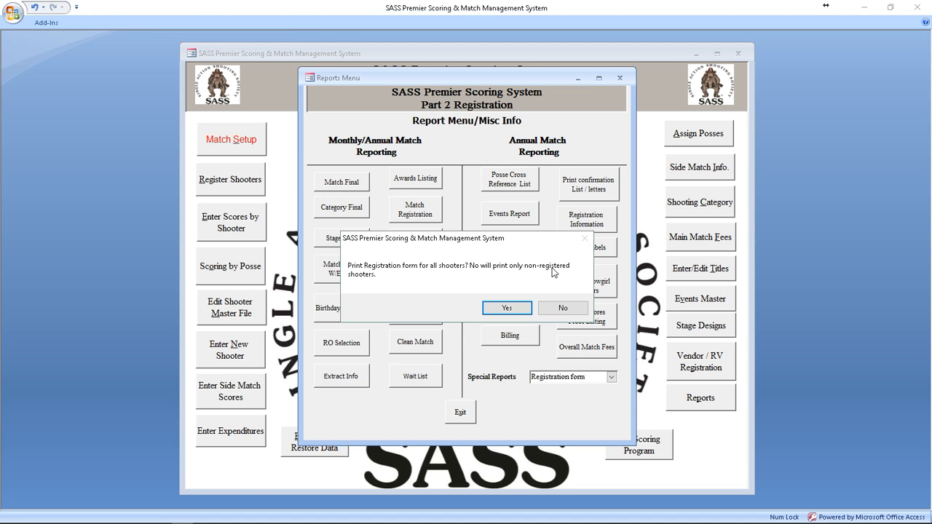
click(563, 309)
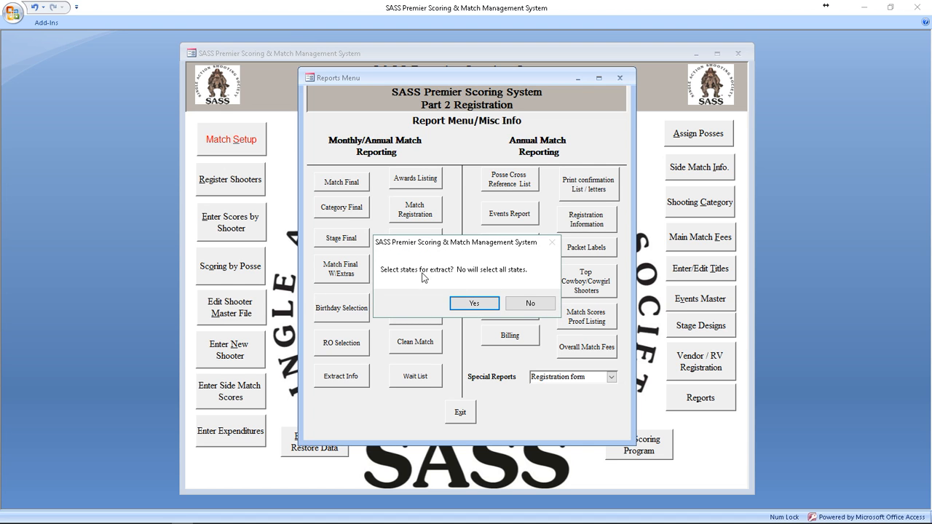
click(529, 305)
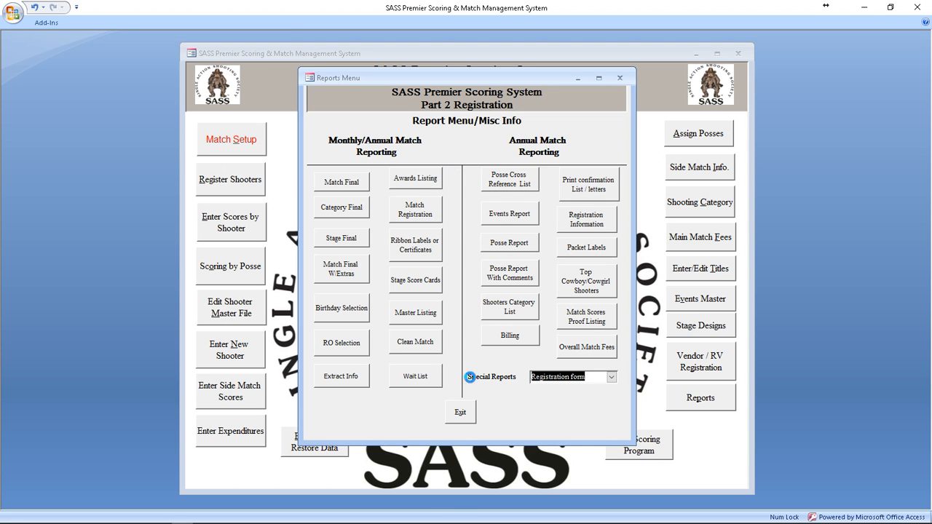
Step: Wait for the export to finish until Word's SQL confirmation prompt appears
mouse_move(460, 520)
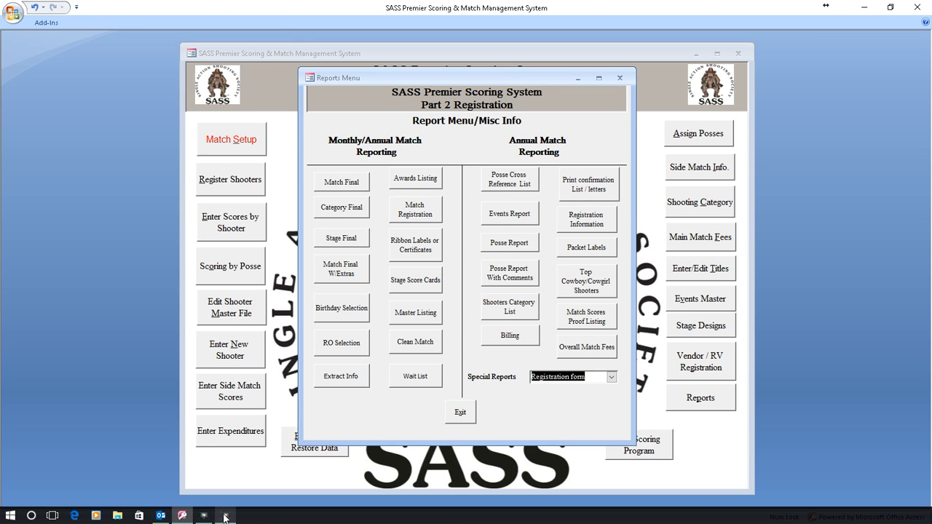
mouse_move(226, 518)
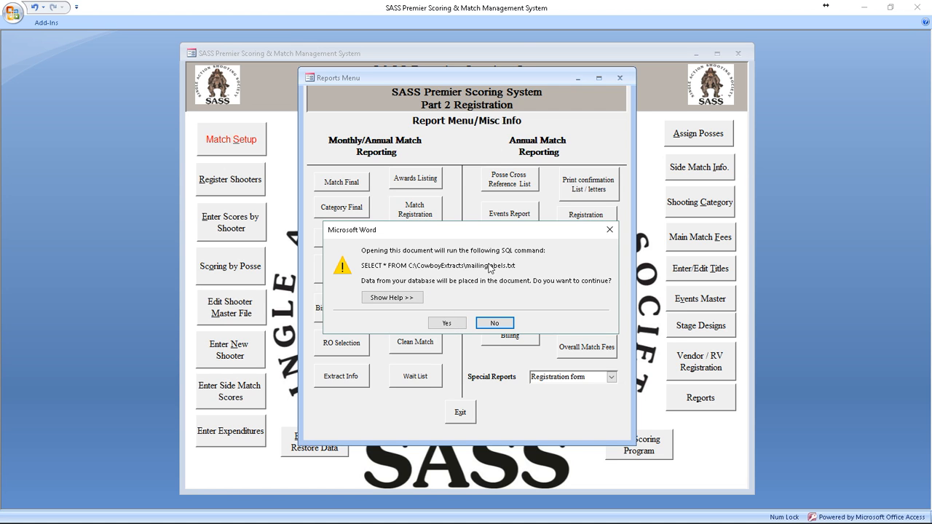
Step: Accept the shooter data import and run the Step-by-Step Mail Merge Wizard to Complete the merge
click(450, 324)
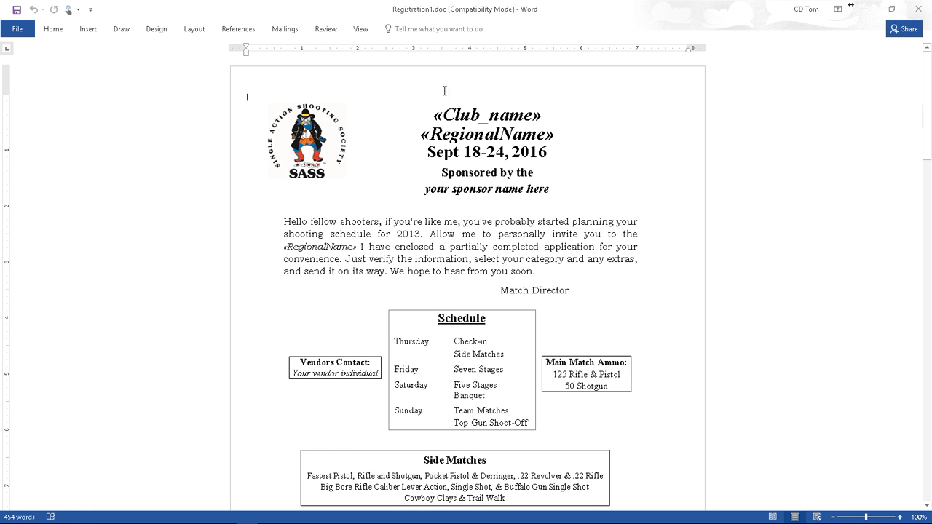
click(277, 32)
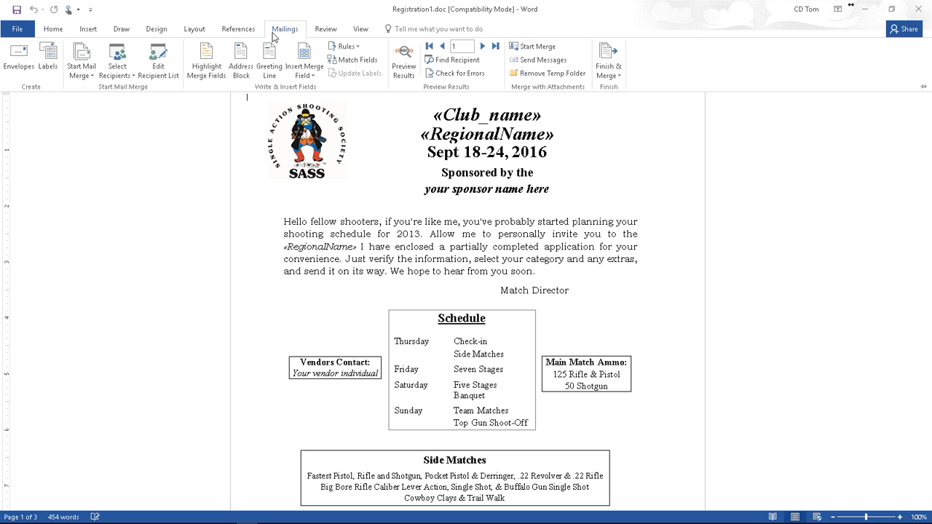
click(84, 68)
click(102, 176)
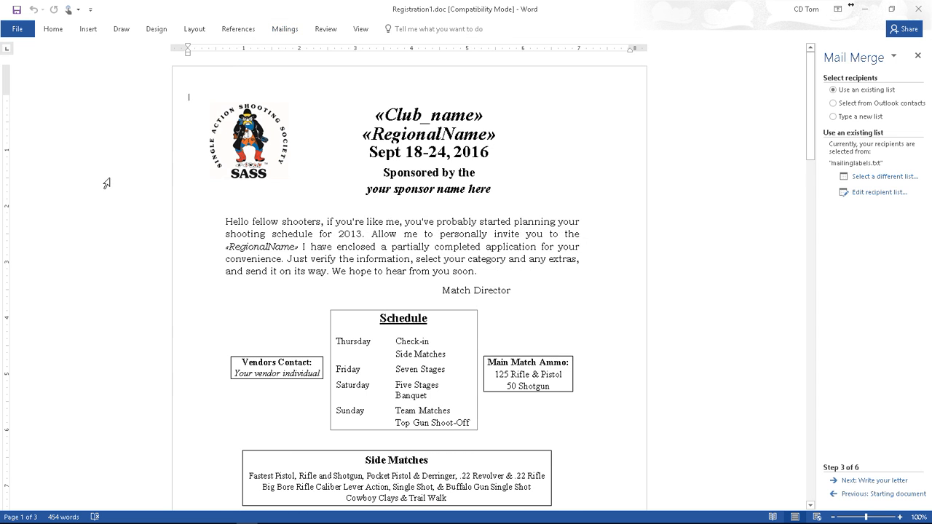
click(864, 480)
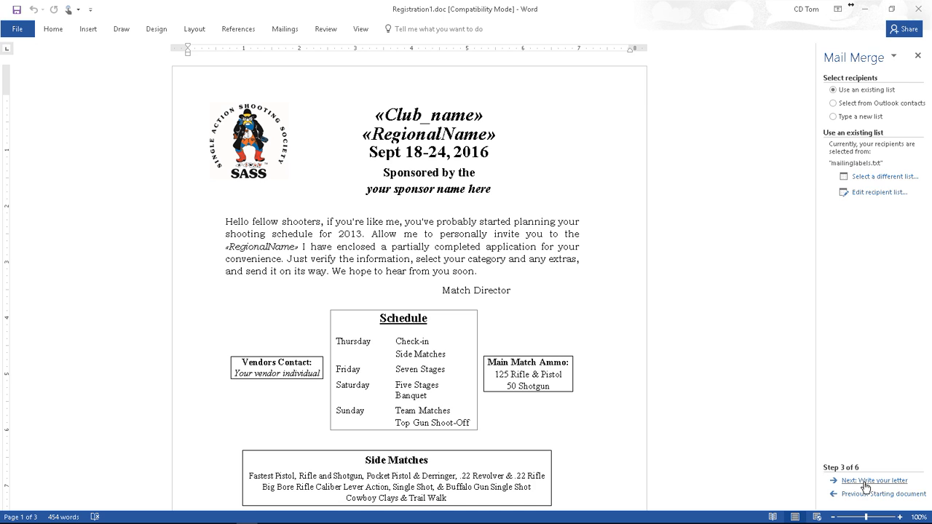
click(864, 481)
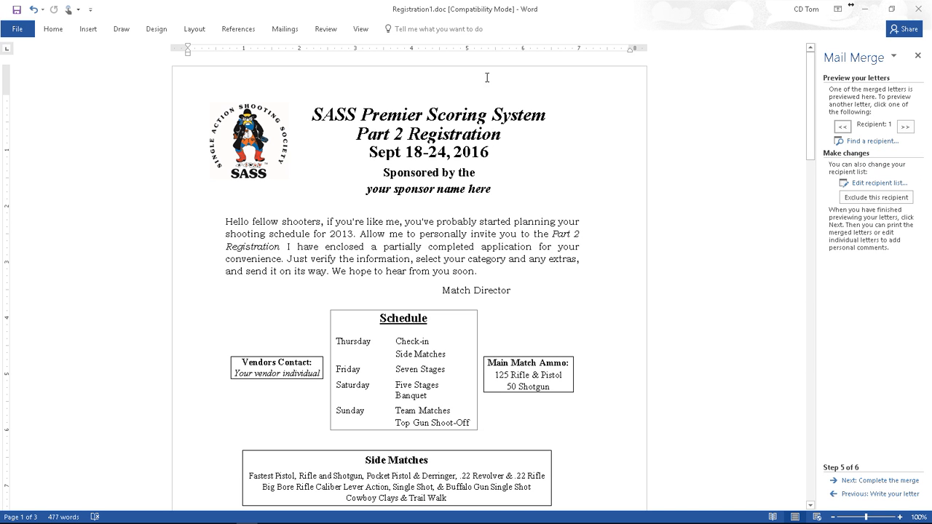
scroll(650, 185, down, 1)
scroll(649, 187, up, 1)
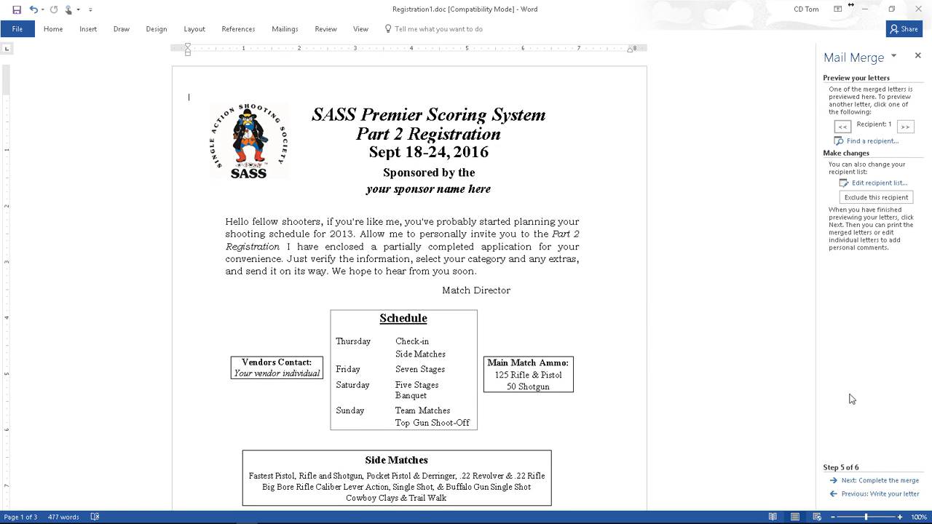
click(875, 483)
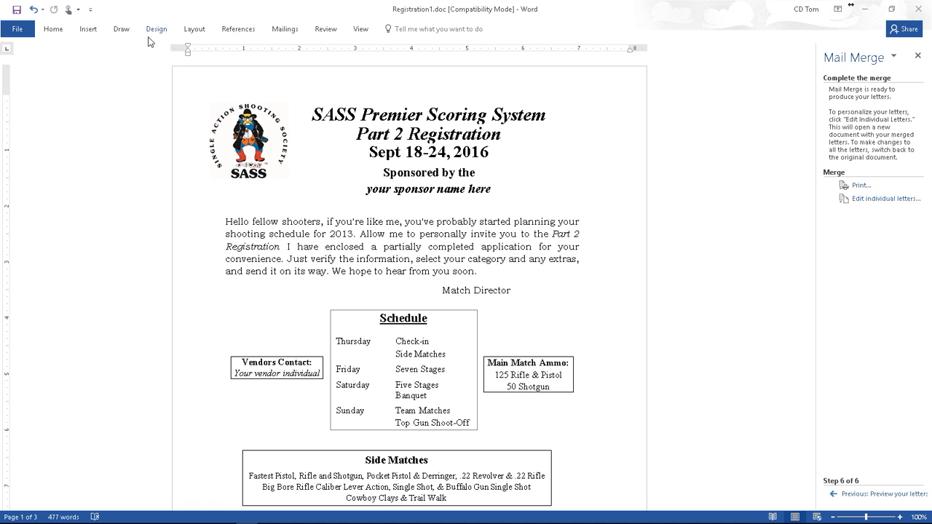
Step: Dismiss the window menus and help suggestions, returning to the Mailings ribbon
right_click(726, 42)
right_click(676, 17)
click(467, 31)
click(516, 27)
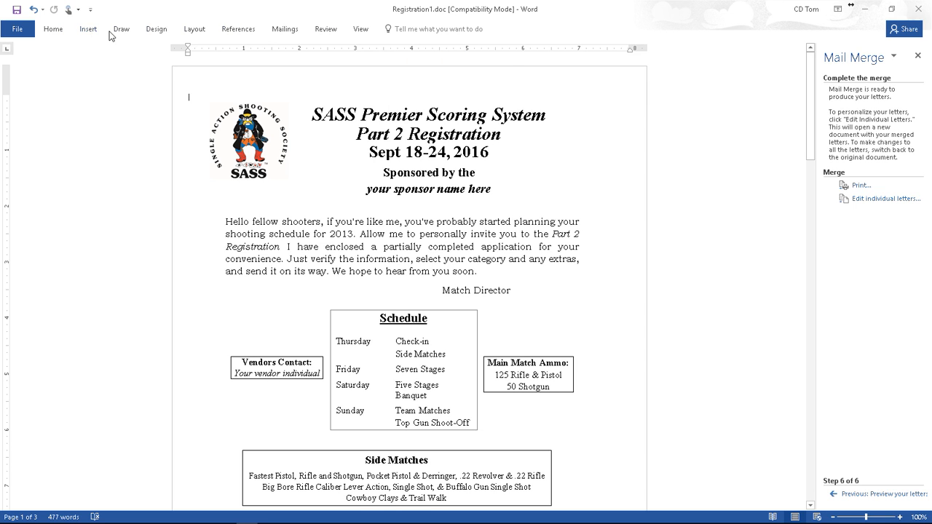
click(279, 33)
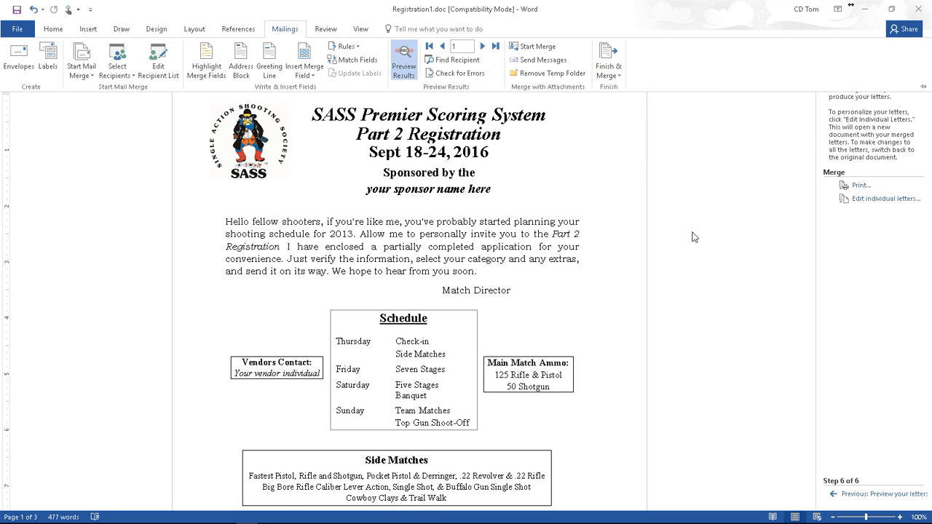
click(696, 187)
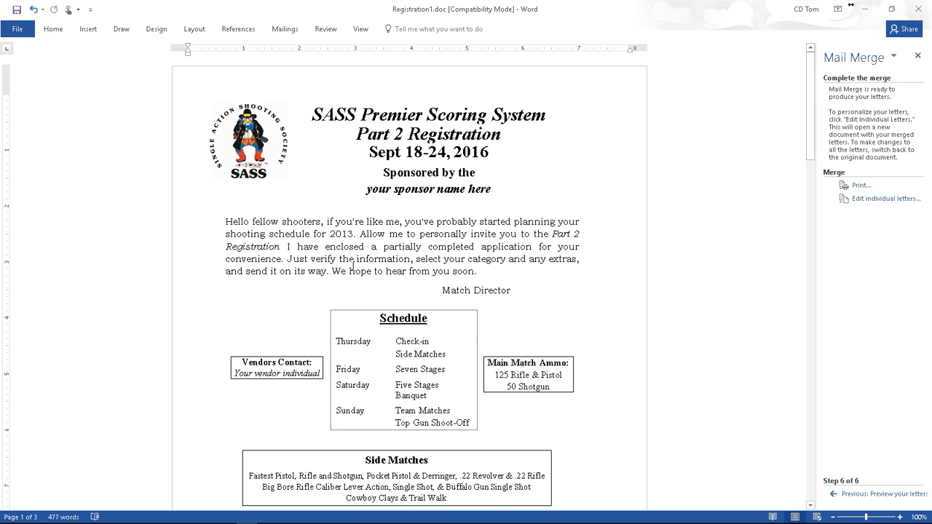
scroll(507, 339, down, 8)
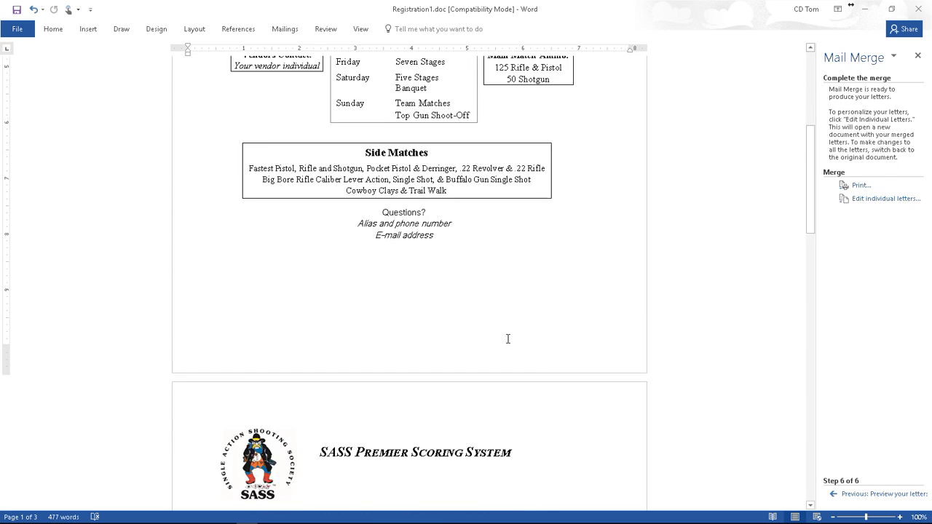
scroll(507, 338, down, 5)
scroll(386, 350, down, 15)
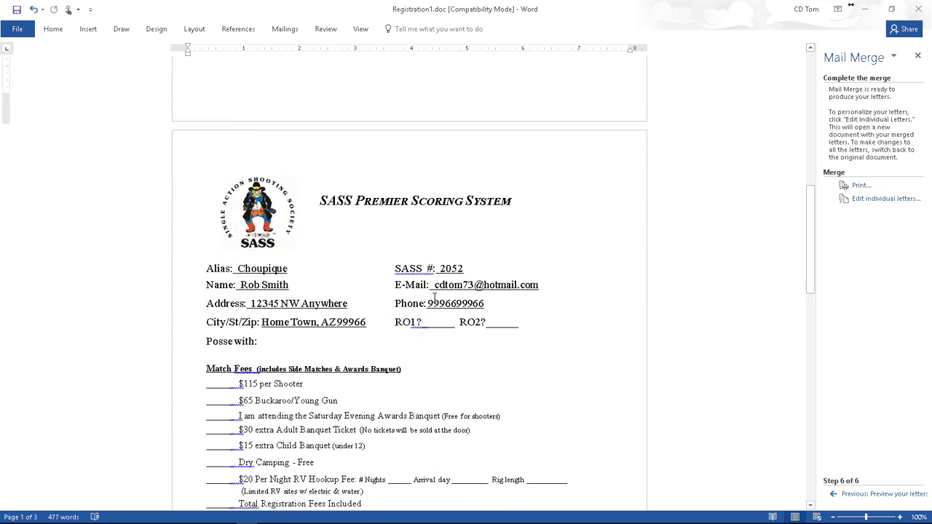
scroll(430, 307, down, 9)
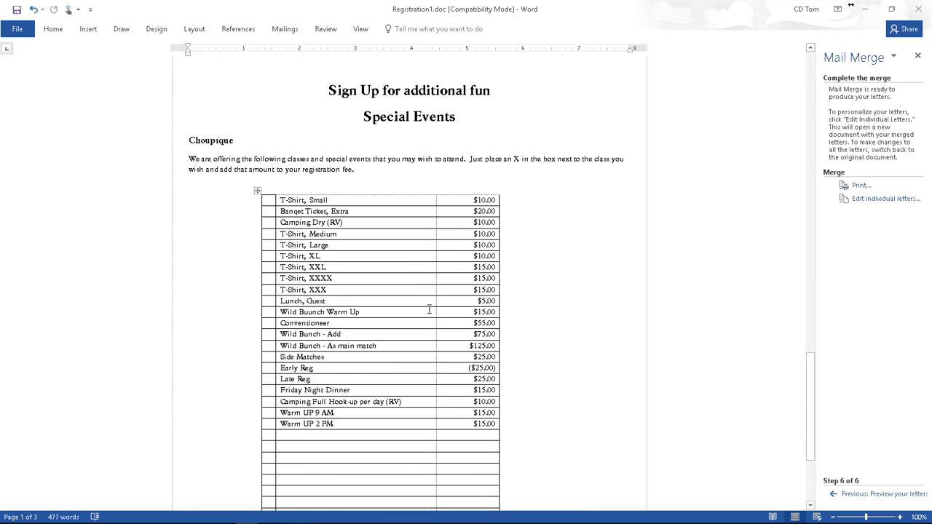
scroll(429, 309, up, 20)
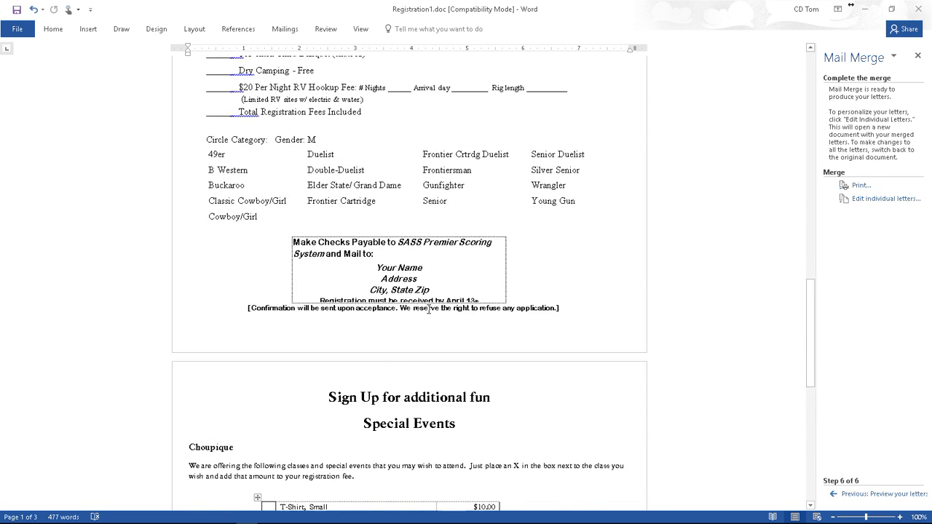
scroll(428, 309, up, 6)
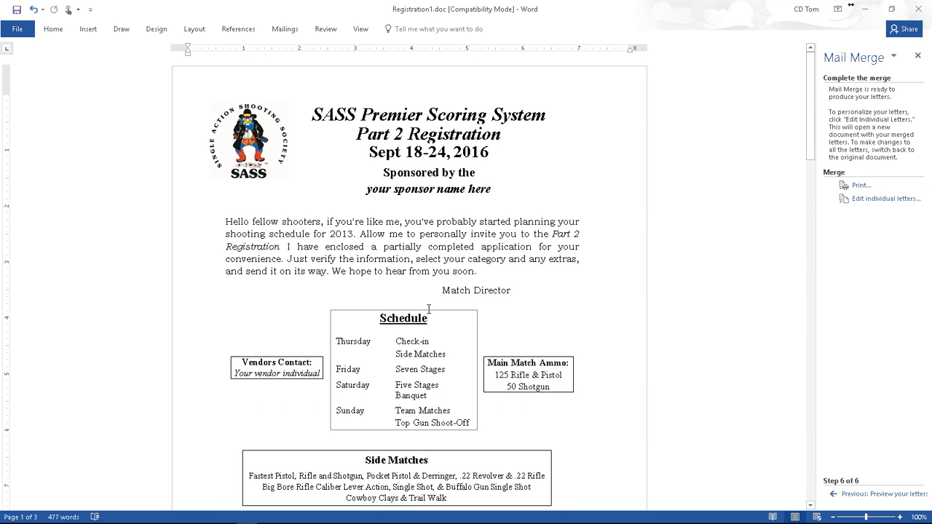
click(286, 29)
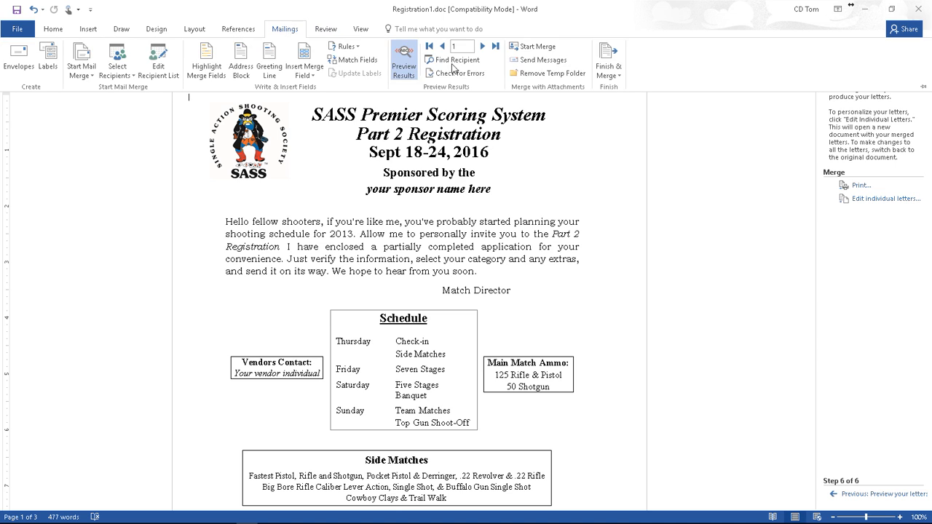
Step: Start Finish & Merge > Send Email Messages with the To field set to E_MAIL
click(621, 76)
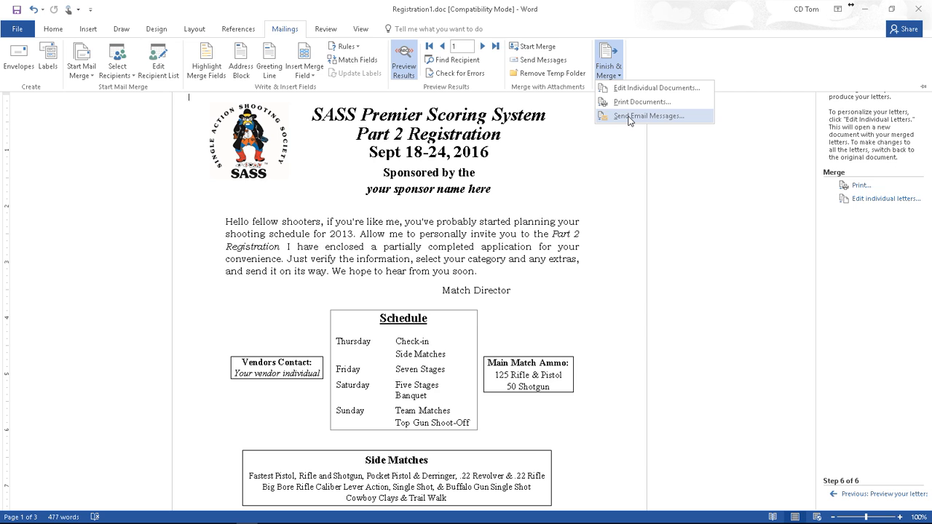
click(631, 118)
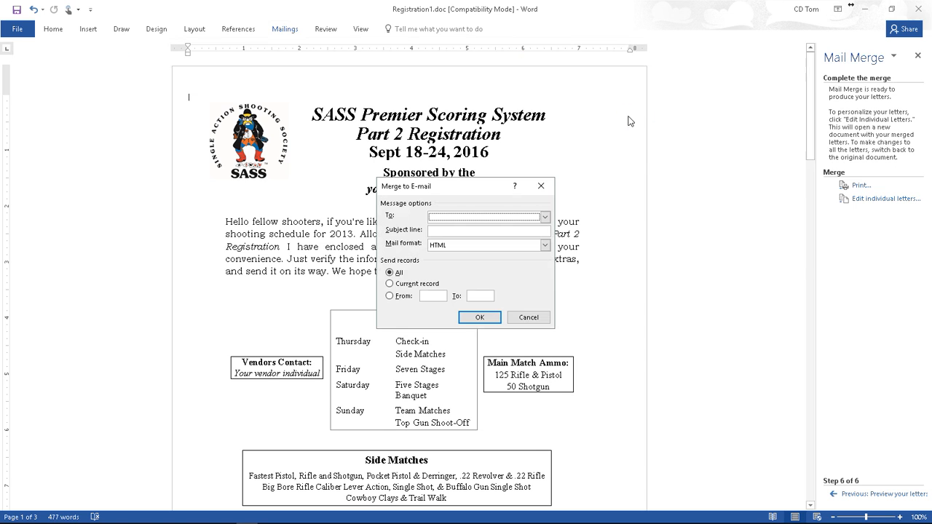
click(545, 217)
scroll(464, 240, down, 1)
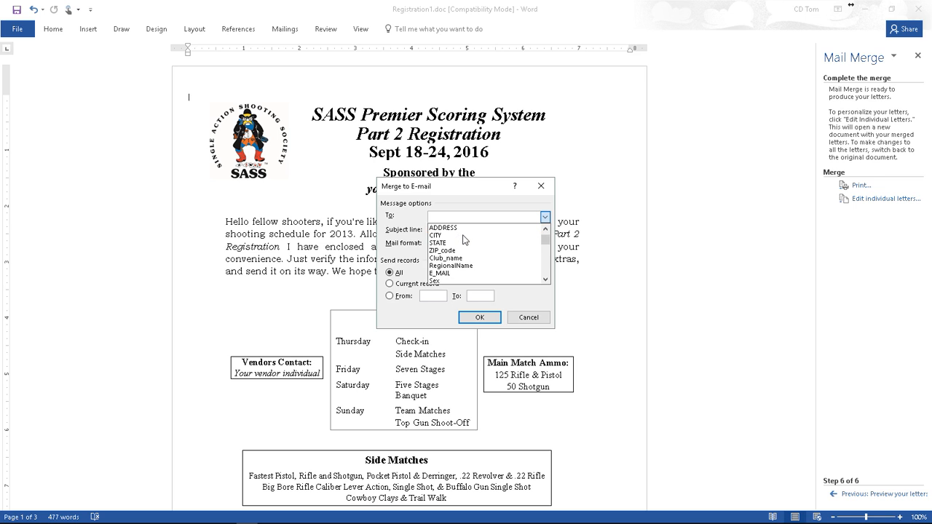
scroll(464, 240, down, 1)
click(450, 252)
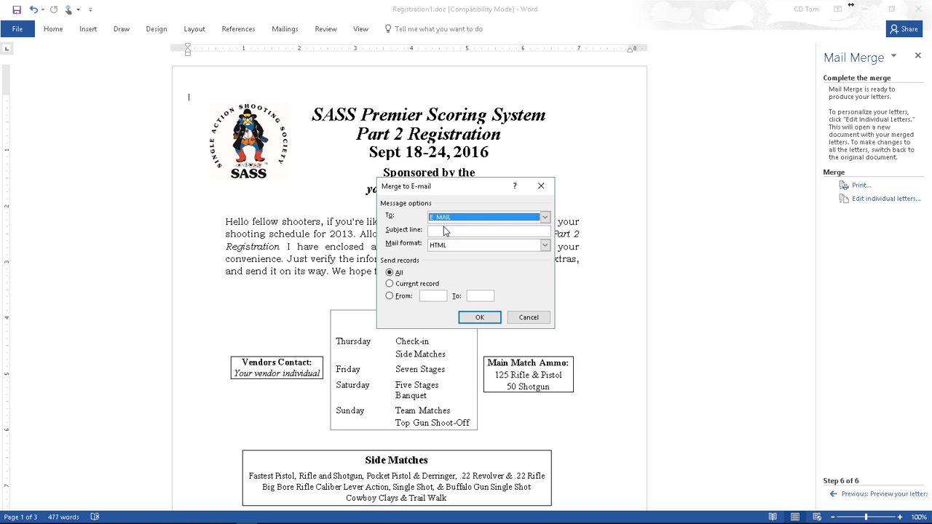
Step: Set subject 'Oregon state Annual Match' and Attachment format, then cancel without sending
click(444, 230)
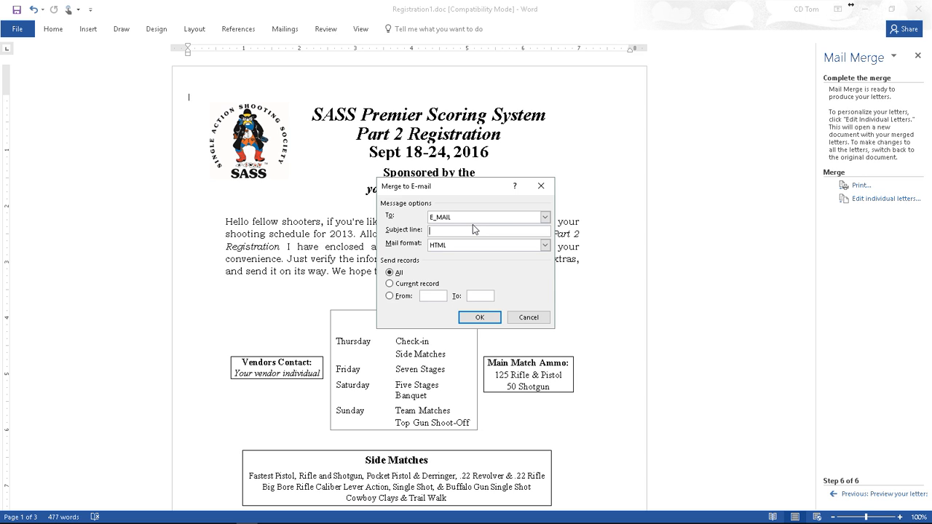
text(Oregon state Annual Match)
click(545, 245)
click(453, 255)
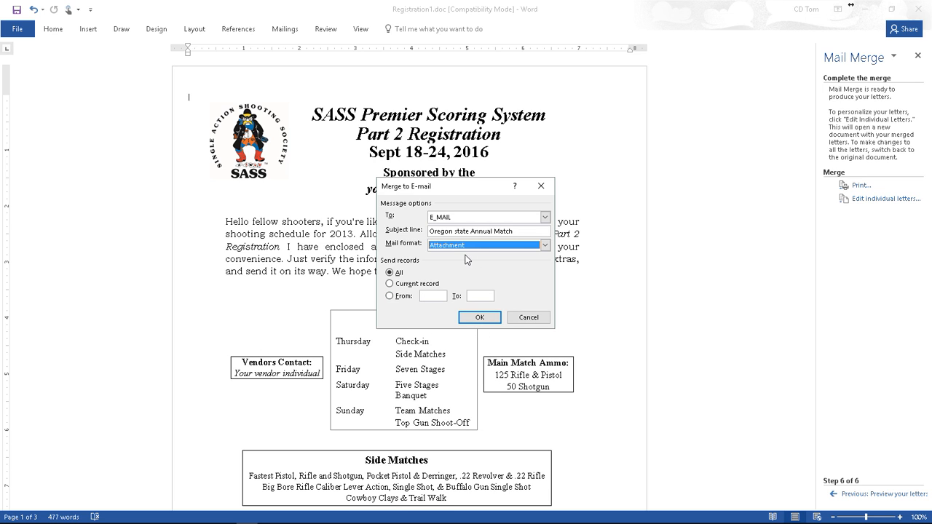
click(533, 321)
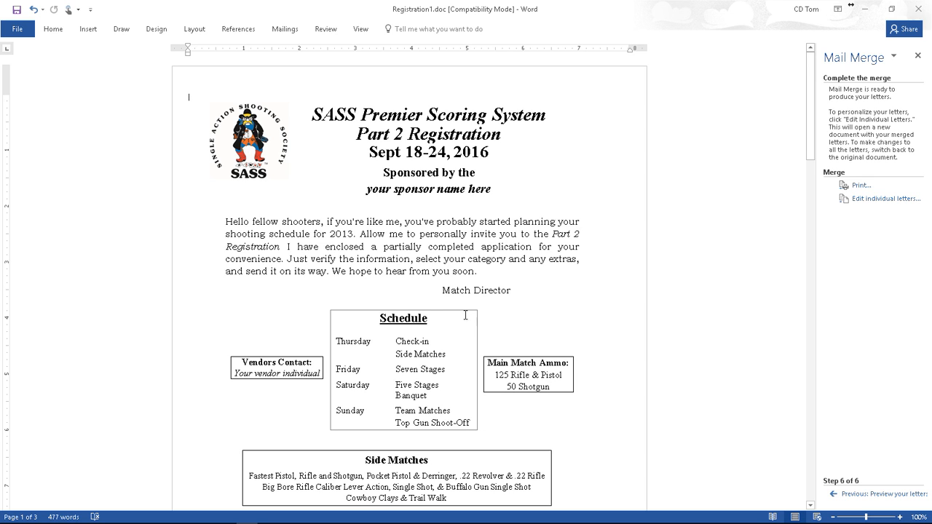
Step: Return to the merged Part 2 Registration letter at the final merge step
mouse_move(10, 521)
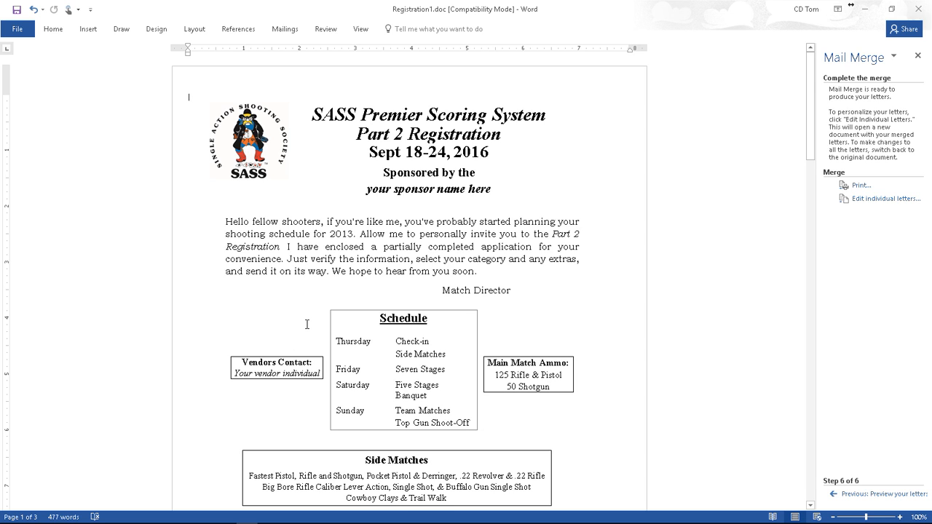
Step: Close Word without saving changes to Registration1.doc
click(919, 12)
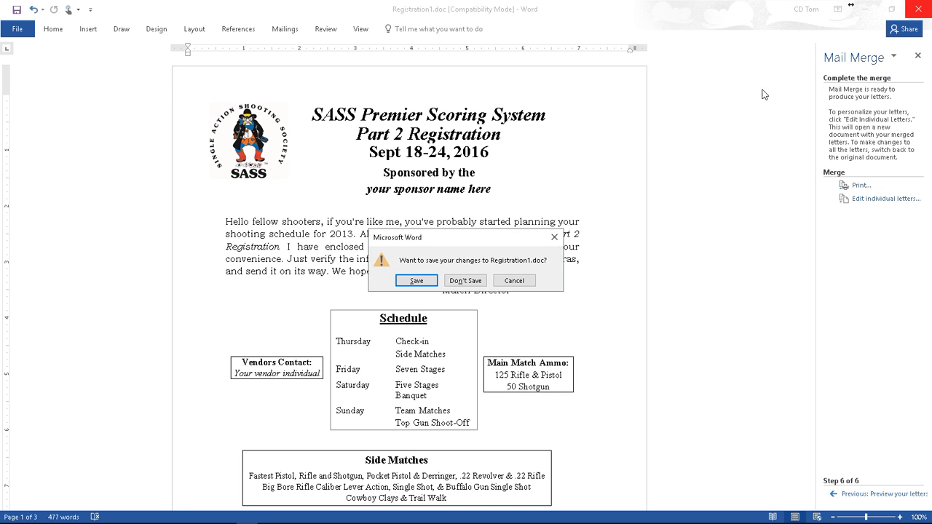
click(467, 280)
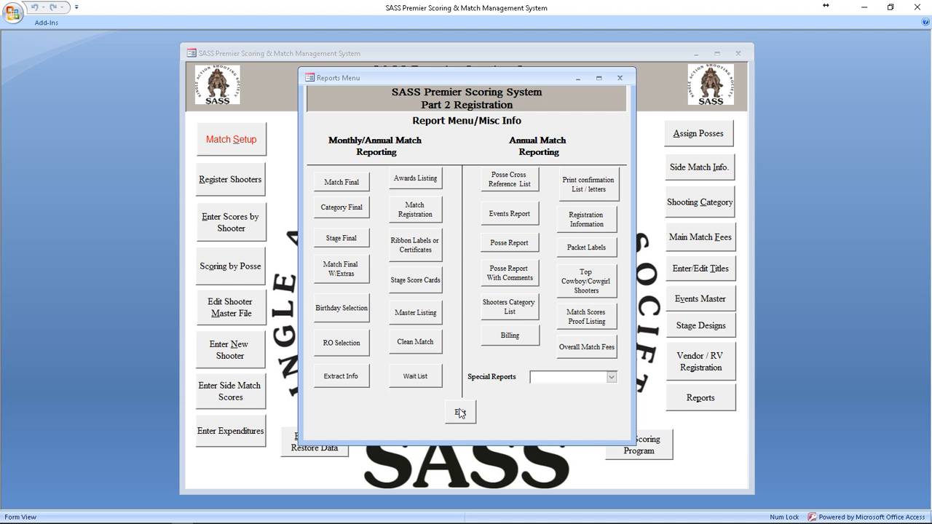
Step: Exit the Reports Menu and open Register Shooters from the main switchboard
click(460, 412)
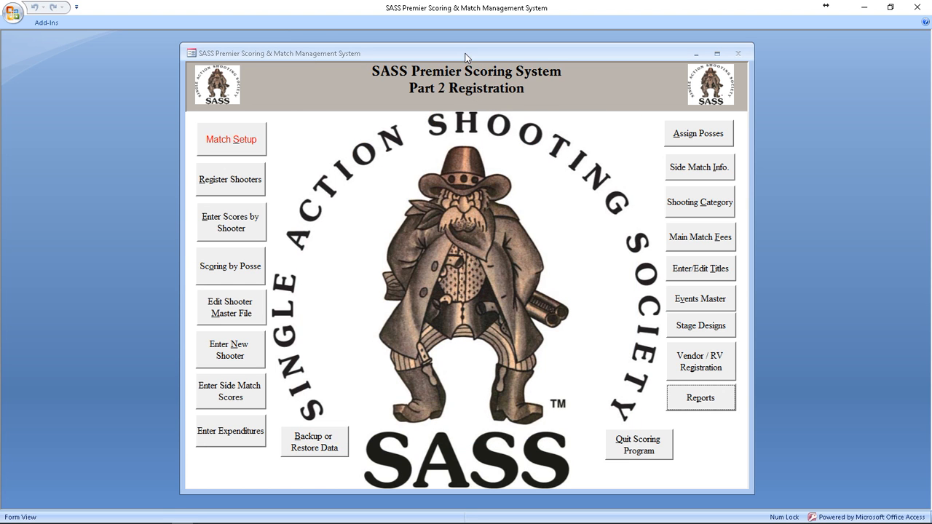
drag(467, 56, 471, 49)
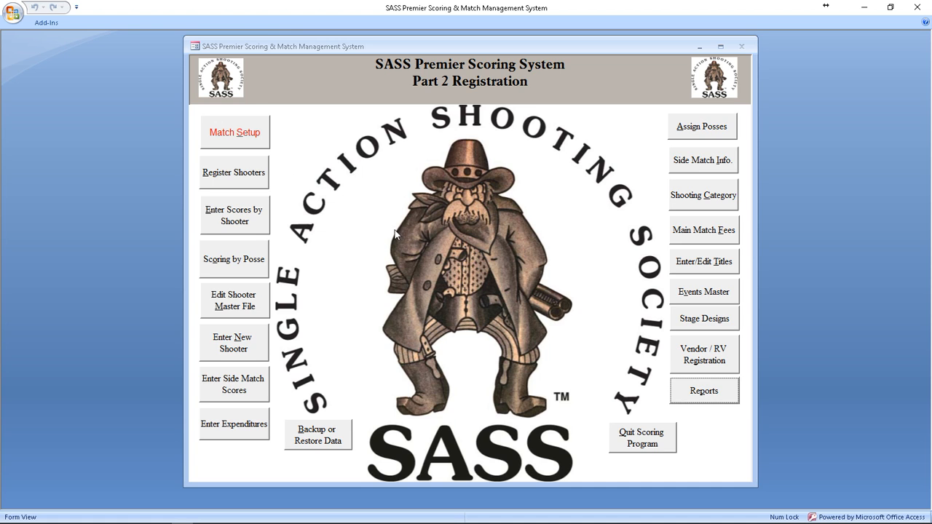
click(235, 172)
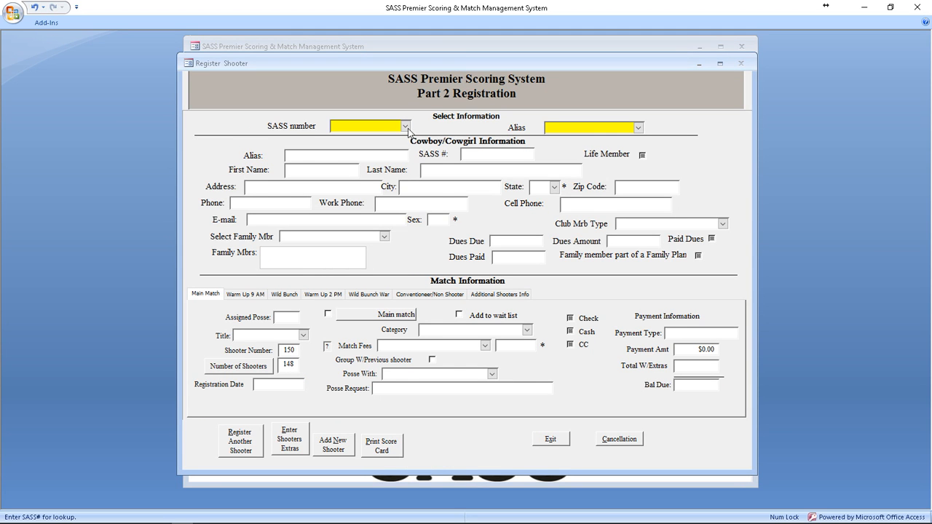
Step: Look up the new shooter by SASS number, then by alias, finding no existing match
click(406, 127)
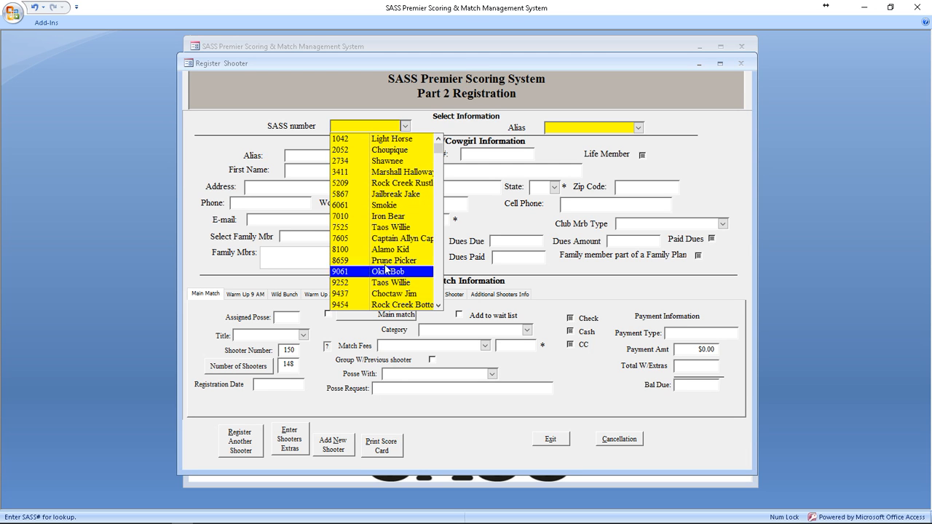
text(10)
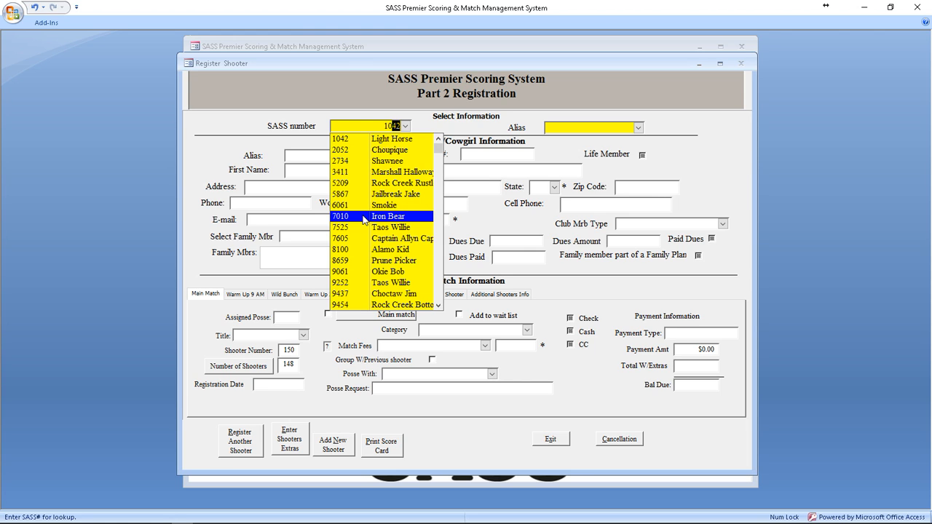
text(411)
key(BackSpace)
key(BackSpace)
key(BackSpace)
key(BackSpace)
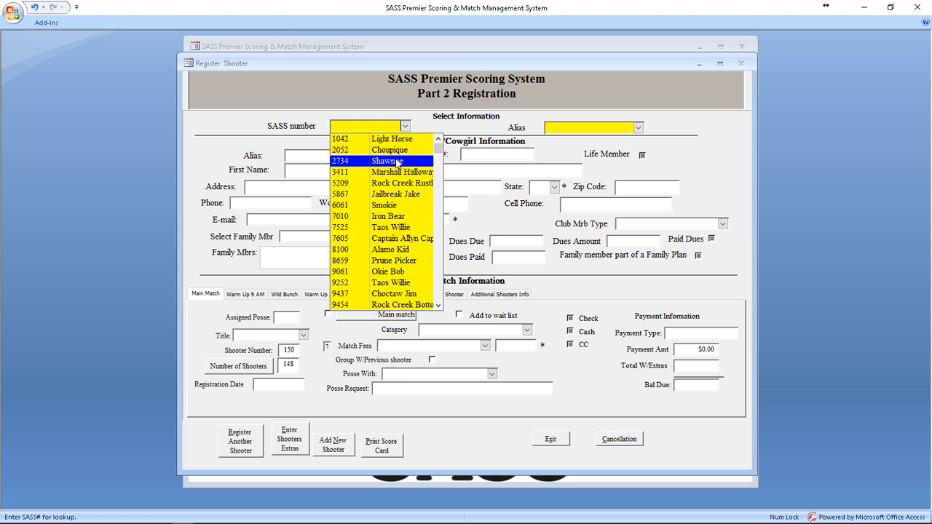
click(568, 128)
text(cd)
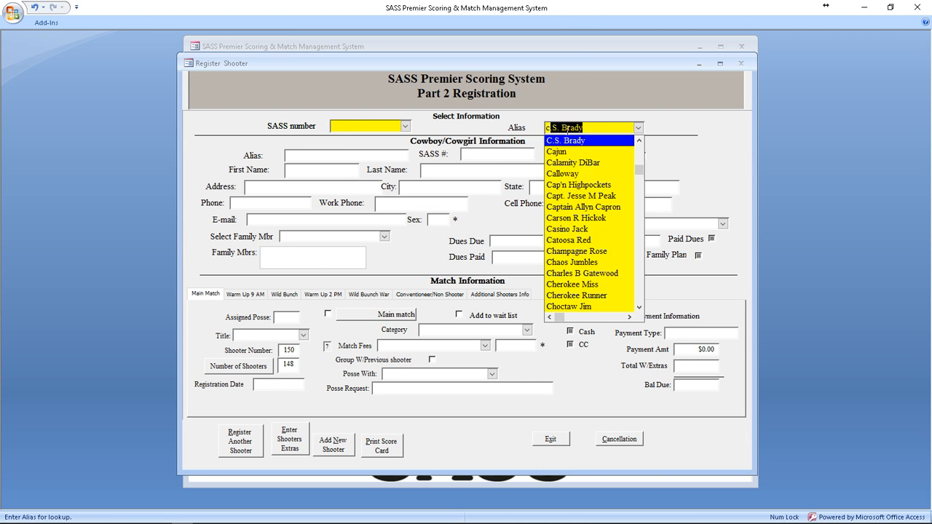
text( tom)
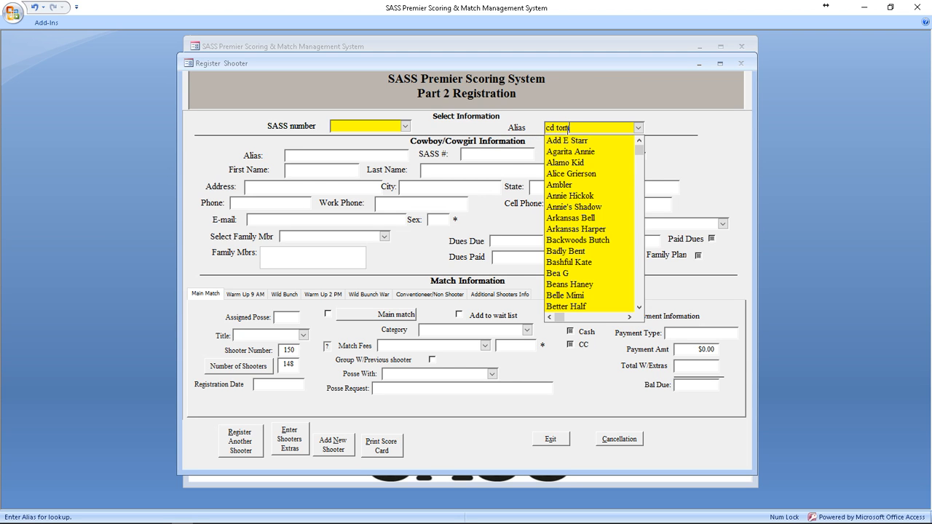
key(Return)
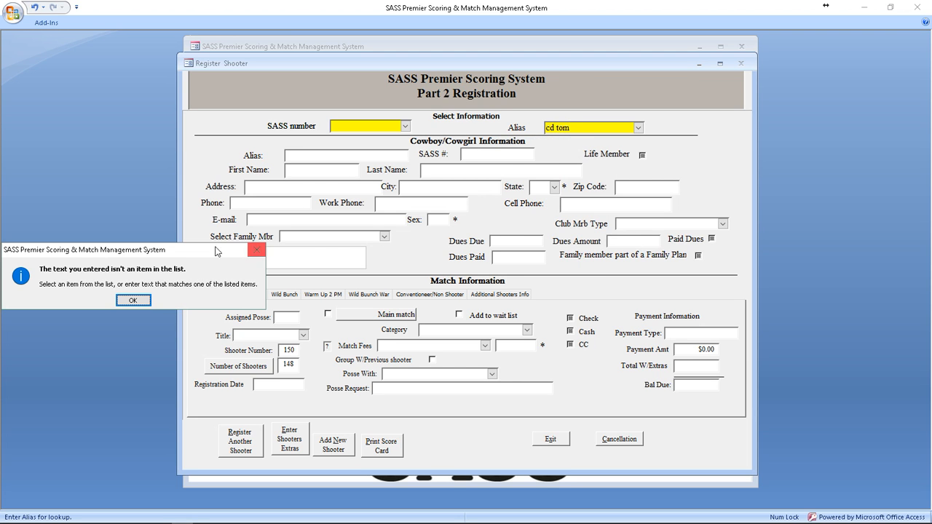
click(133, 301)
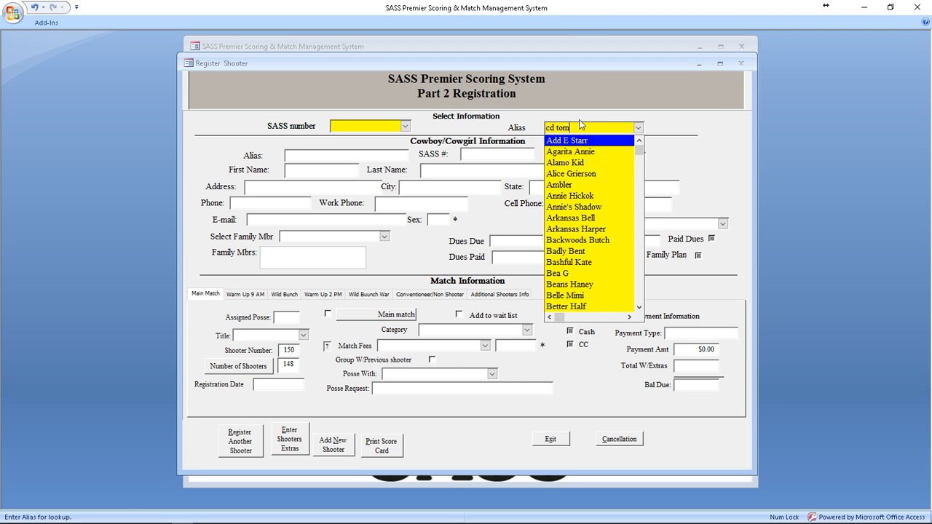
Step: Clear the alias entry, dismiss the syntax error, and exit the Register Shooter form
click(509, 126)
key(BackSpace)
click(337, 451)
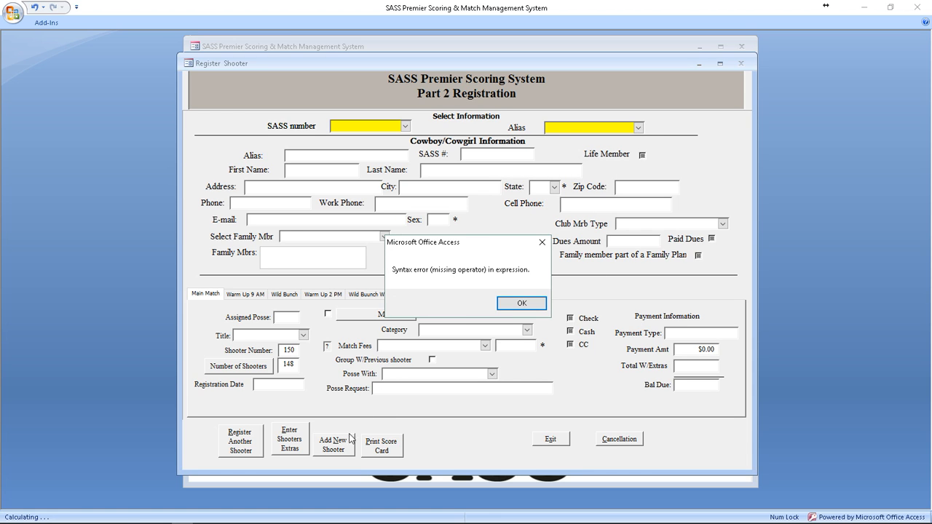
click(520, 303)
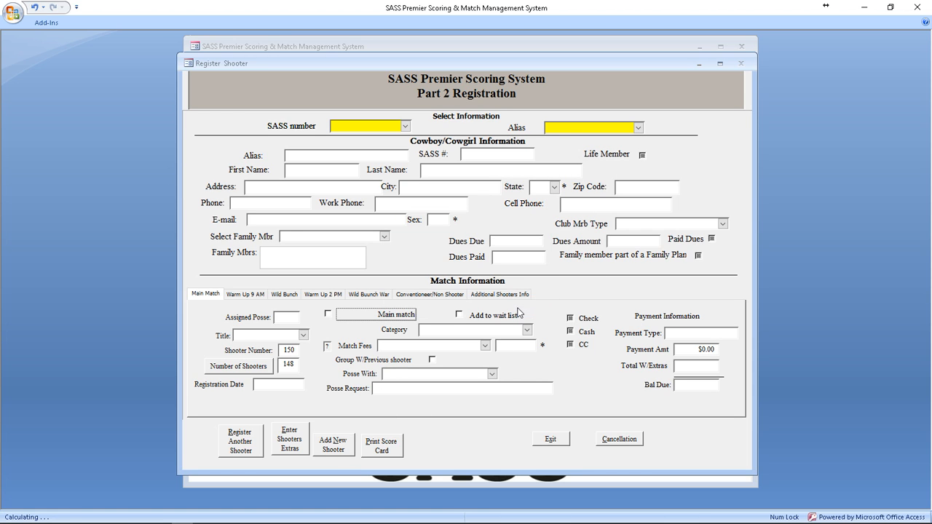
click(551, 439)
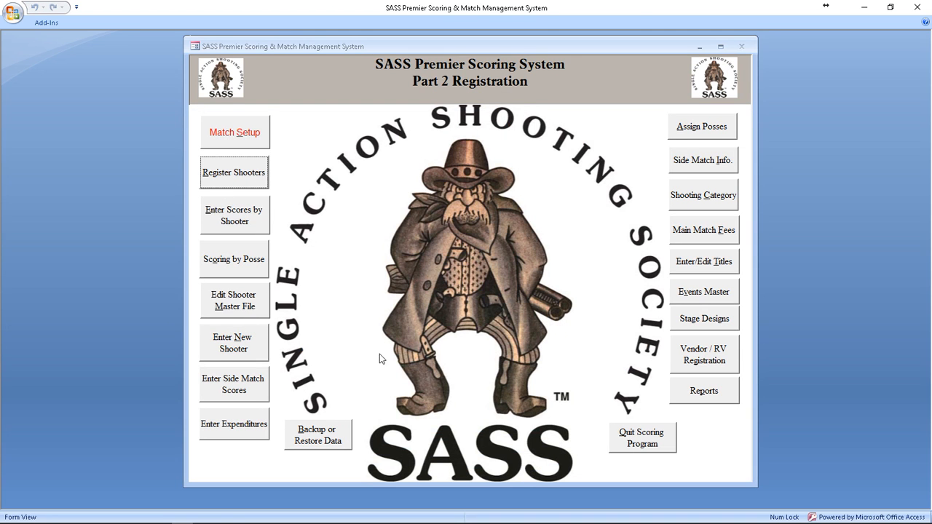
Step: Open a New Shooter form and enter the shooter's SASS number, alias and full name
click(233, 342)
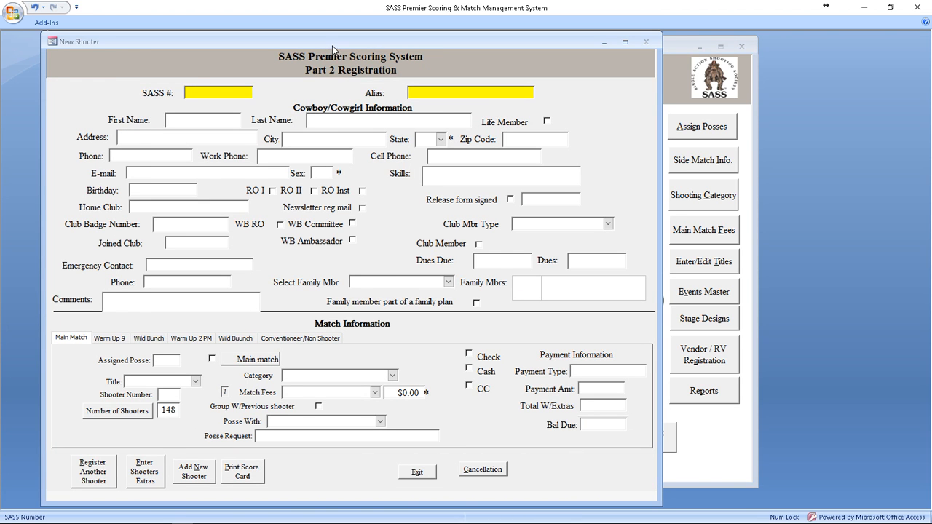
drag(333, 46, 436, 45)
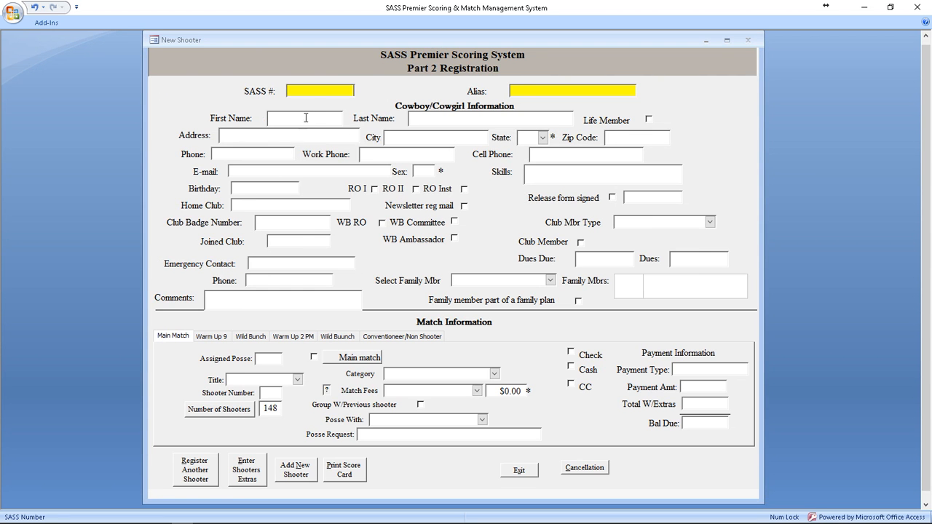
click(320, 93)
key(Tab)
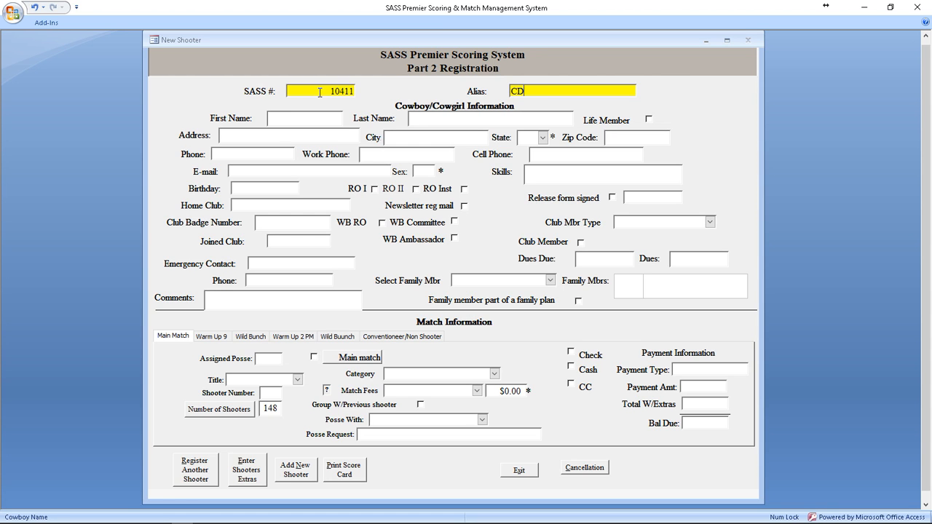
key(Tab)
key(Tab)
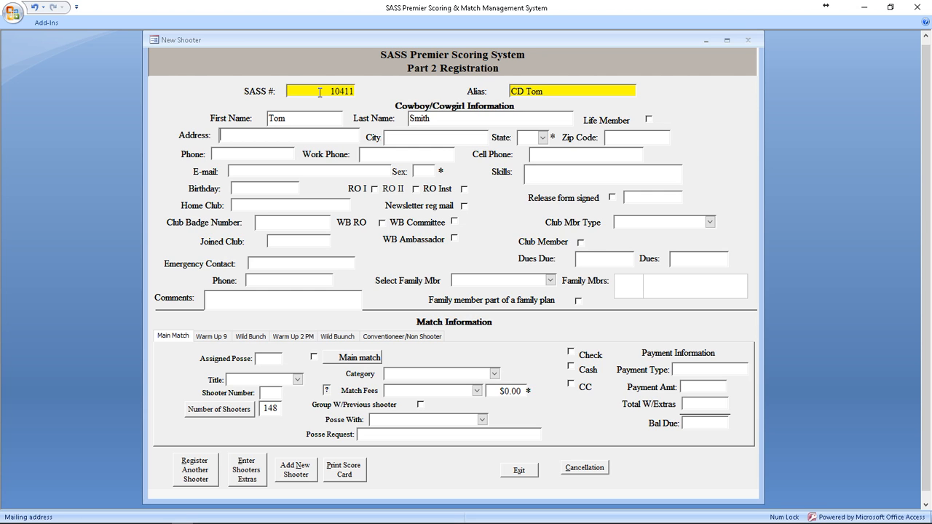
Step: Fill in the shooter's street address, city, state, zip, home and cell phones, and e-mail
text(45125 Any Street)
key(Tab)
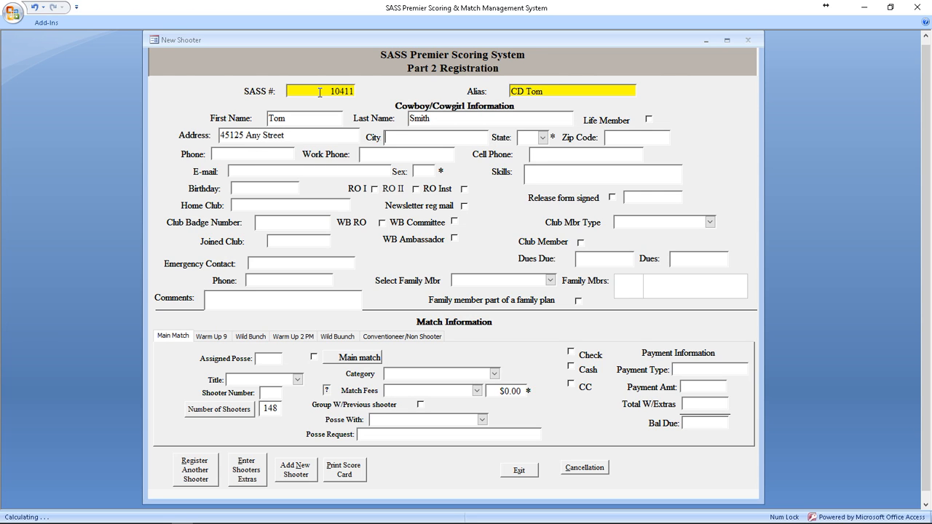
text(Vancouver)
key(Tab)
text(WA)
key(Tab)
text(98663)
key(Tab)
text(555) 121-)
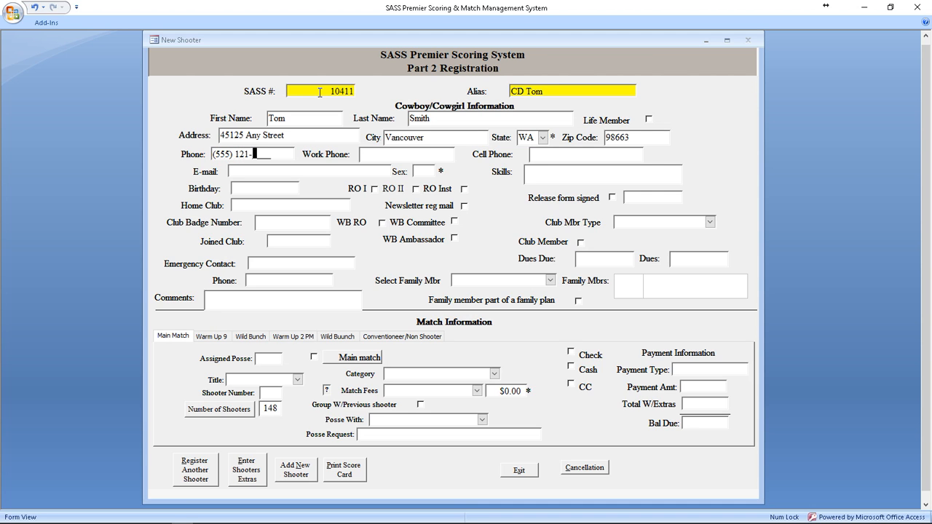
text(1111)
key(Tab)
text(555) 321-)
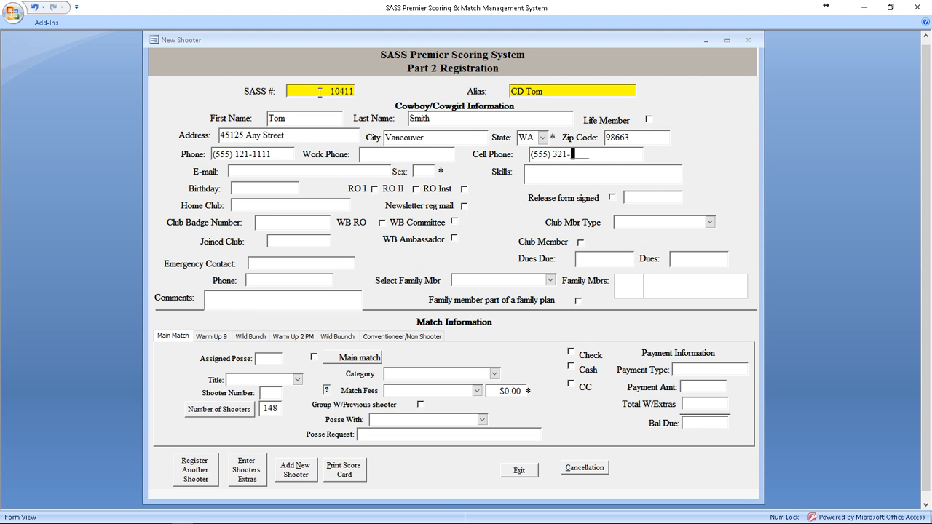
text(5555)
key(Tab)
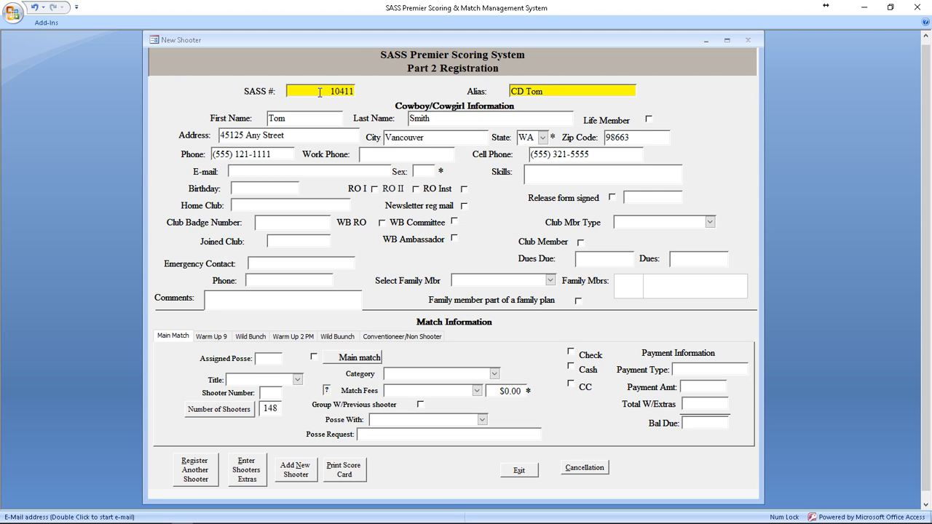
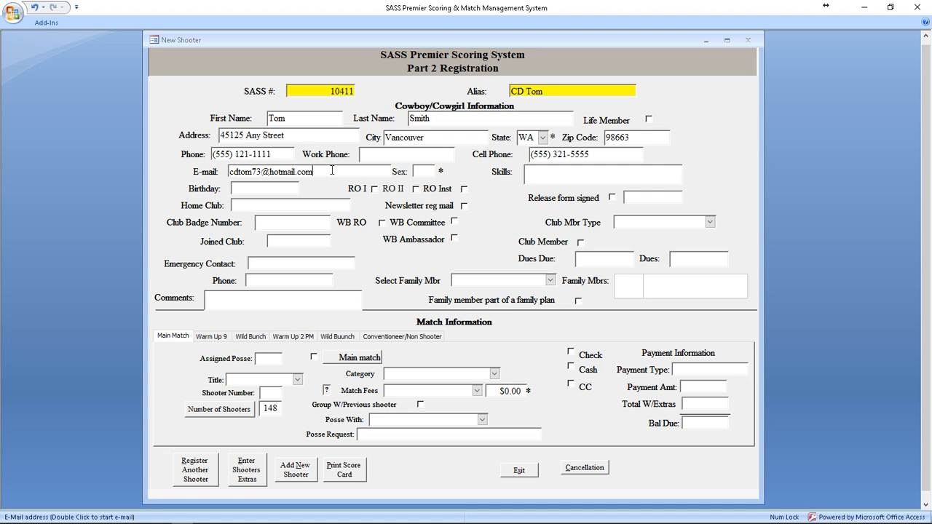
Step: Set the shooter's sex to M and mark the release form signed, dated 9/5/2016
click(423, 172)
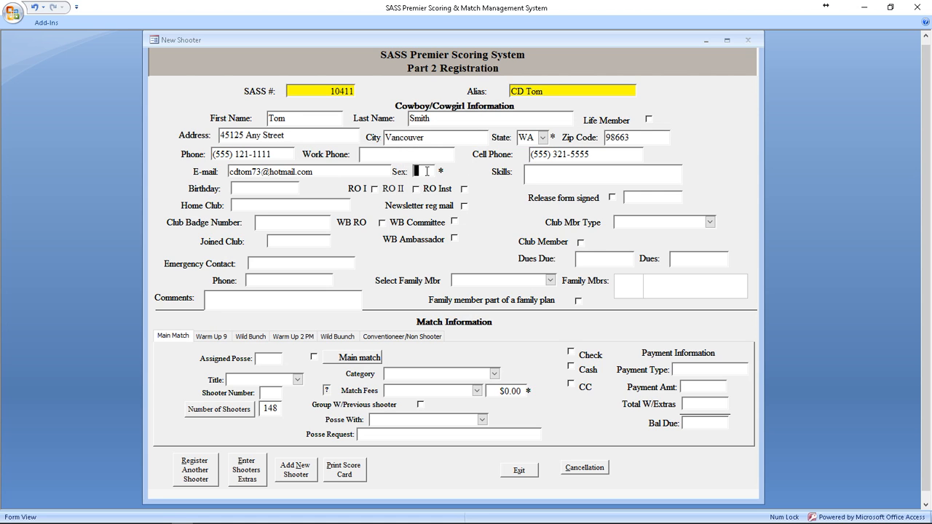
text(M)
key(Tab)
click(612, 198)
Step: Enter the shooter in the main match as Frontier Cartridge Gunfighter with the Main Match fee
click(314, 357)
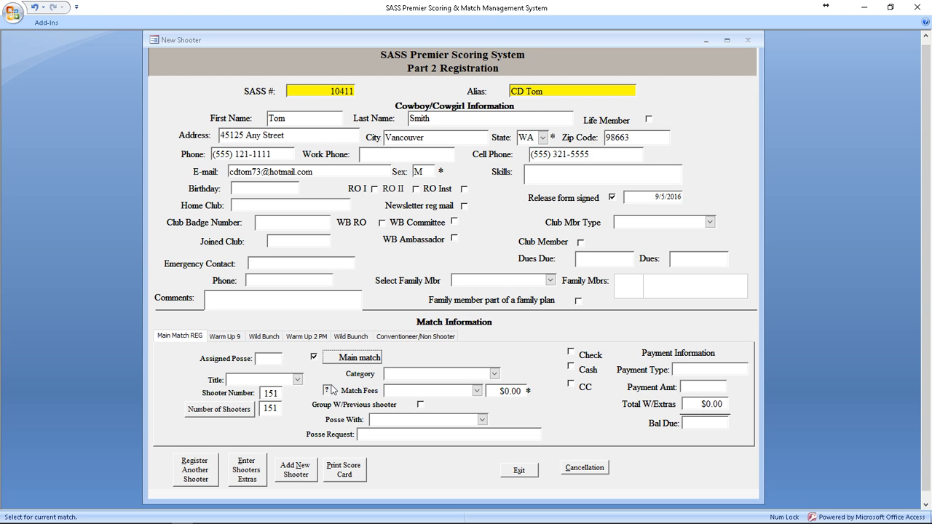
key(Tab)
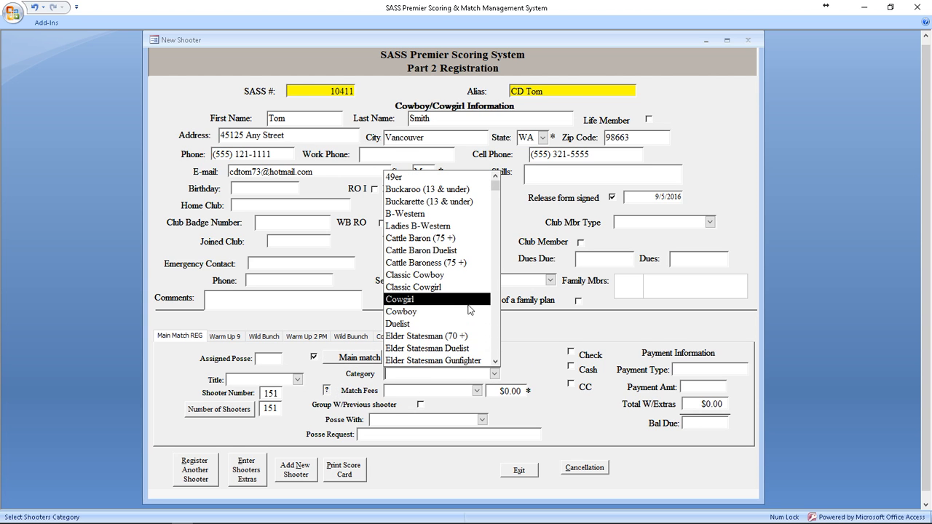
scroll(455, 354, down, 3)
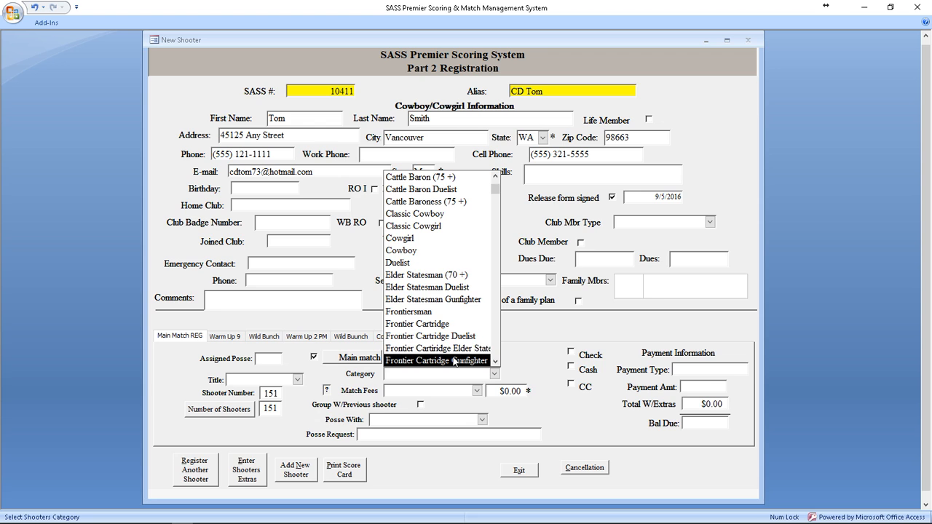
scroll(454, 361, down, 2)
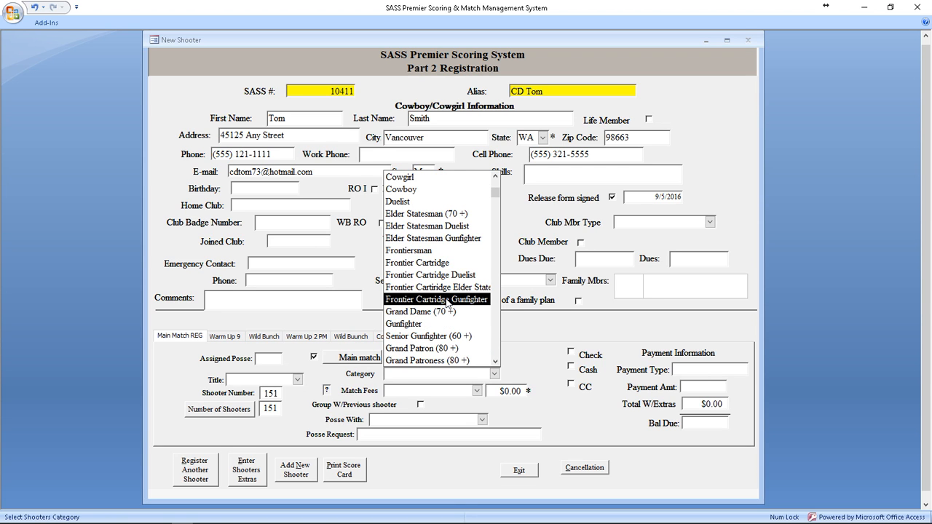
click(448, 300)
click(477, 391)
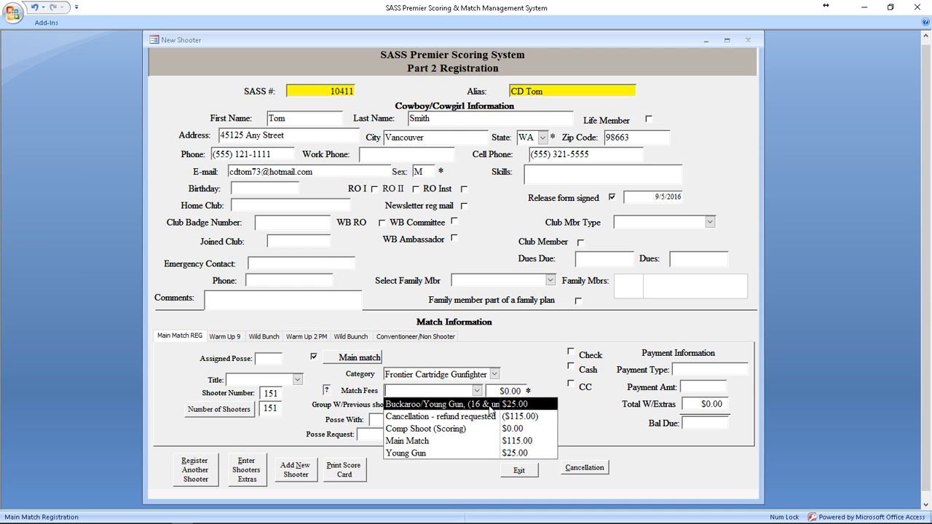
click(488, 442)
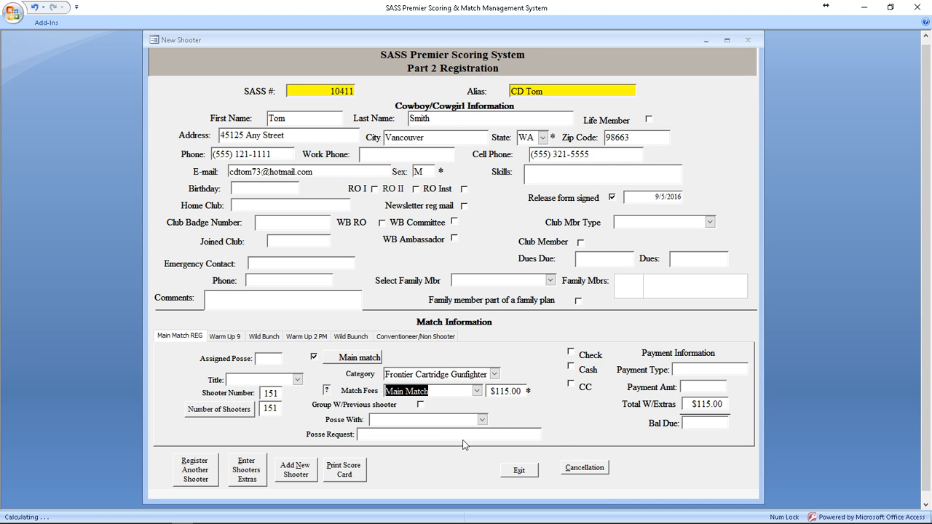
click(428, 420)
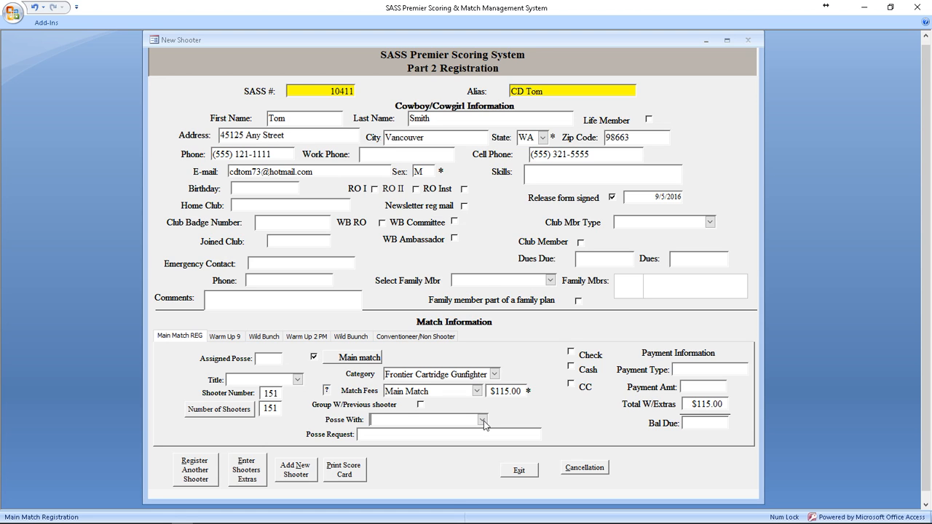
click(482, 421)
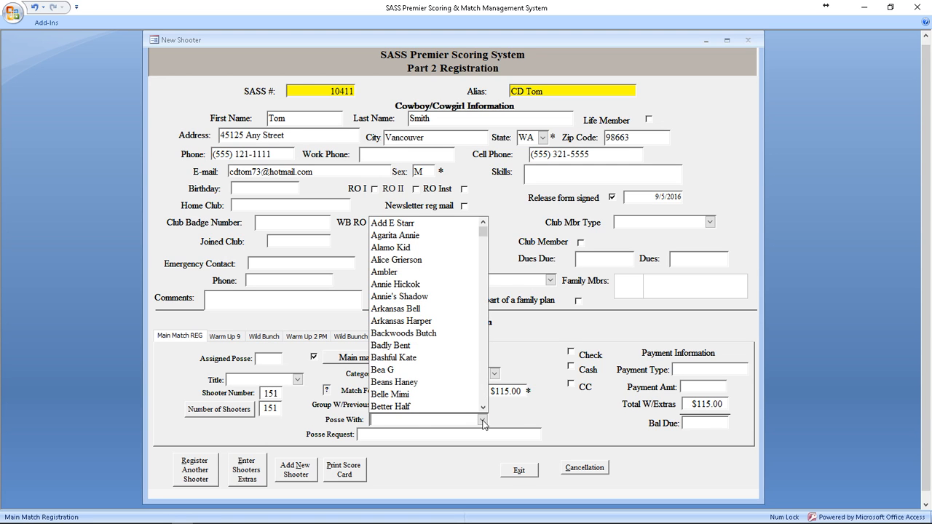
click(418, 325)
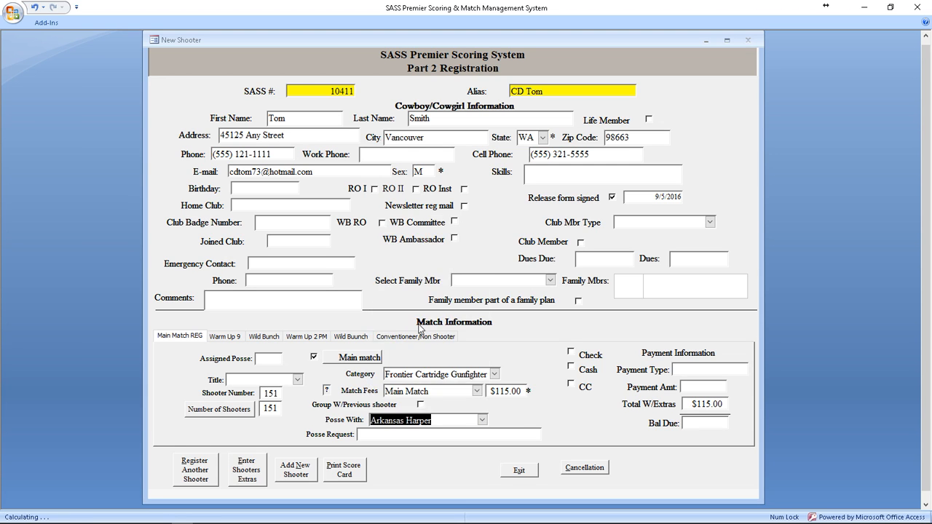
click(482, 420)
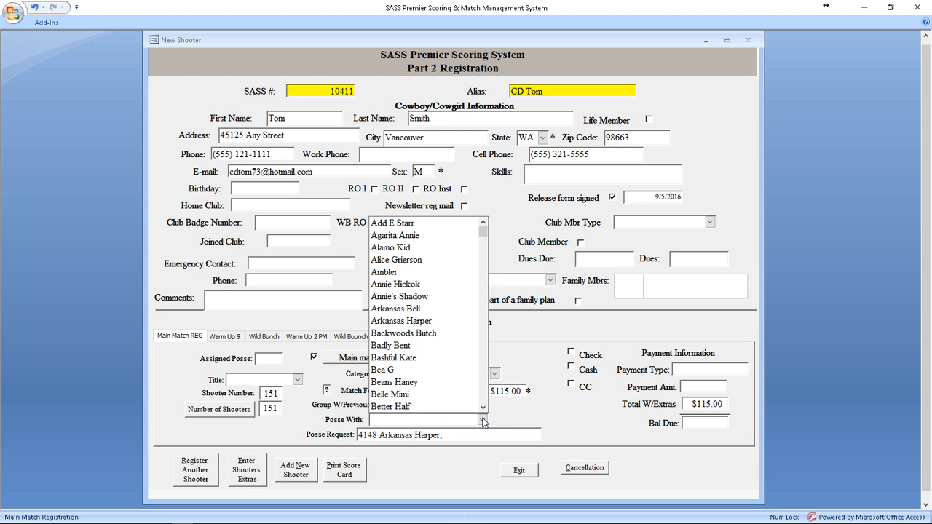
click(402, 272)
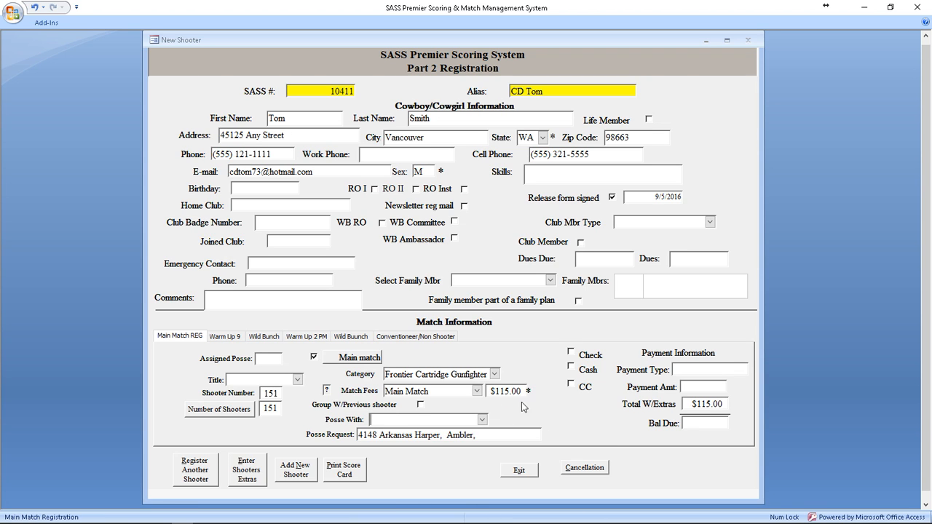
click(298, 380)
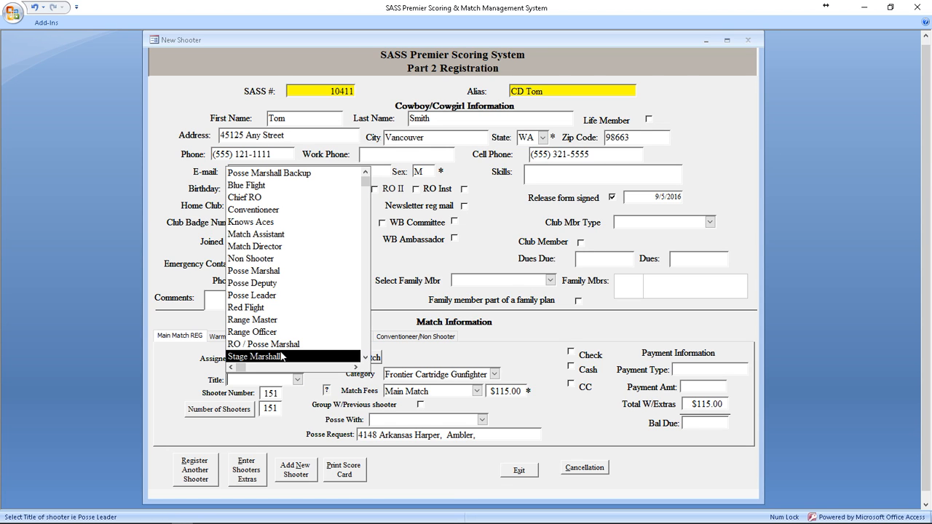
click(272, 271)
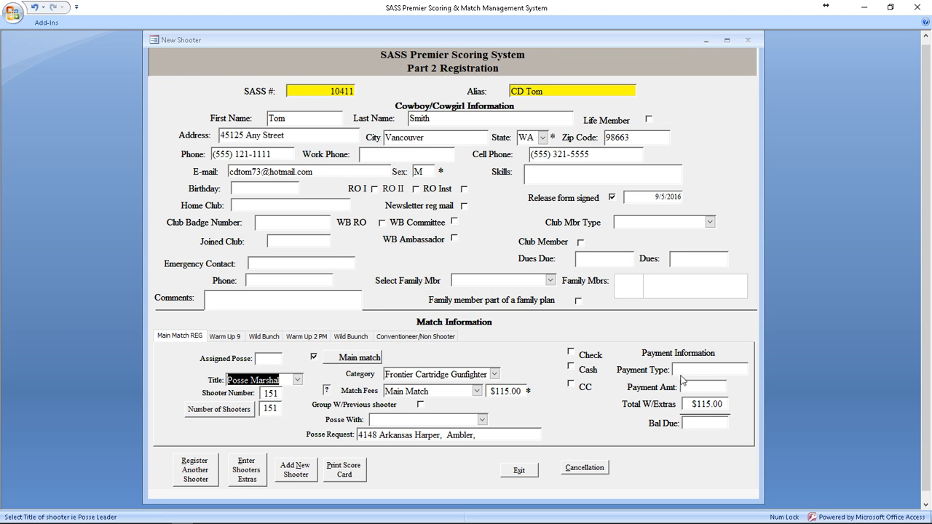
Step: Record the $115.00 main-match payment by check, leaving $0.00 due
click(572, 354)
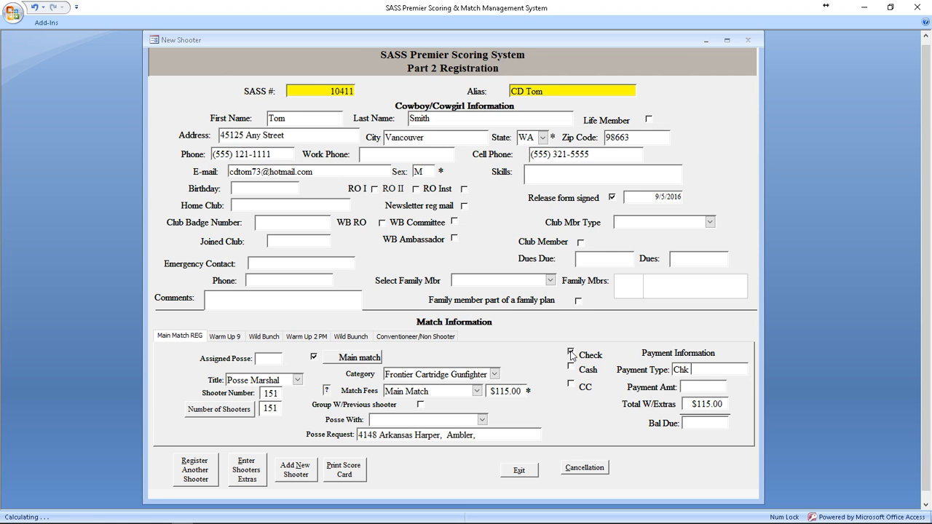
click(696, 388)
key(Tab)
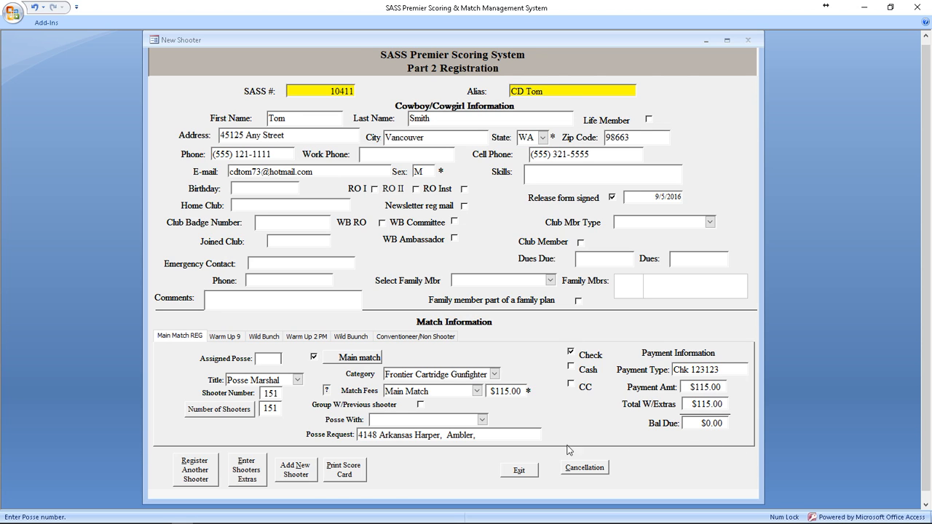
click(247, 477)
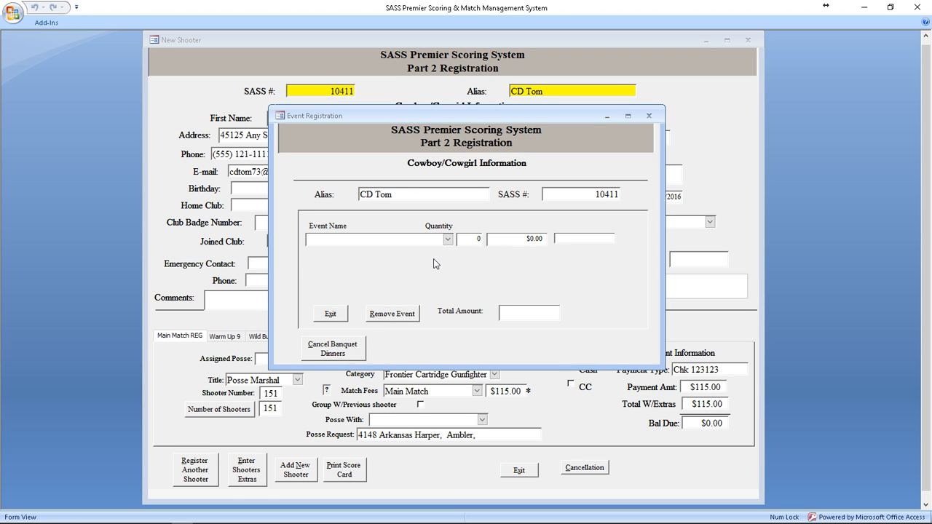
Step: Add T-Shirt Large, Friday Night Dinner and Early Reg as the shooter's extras
click(448, 241)
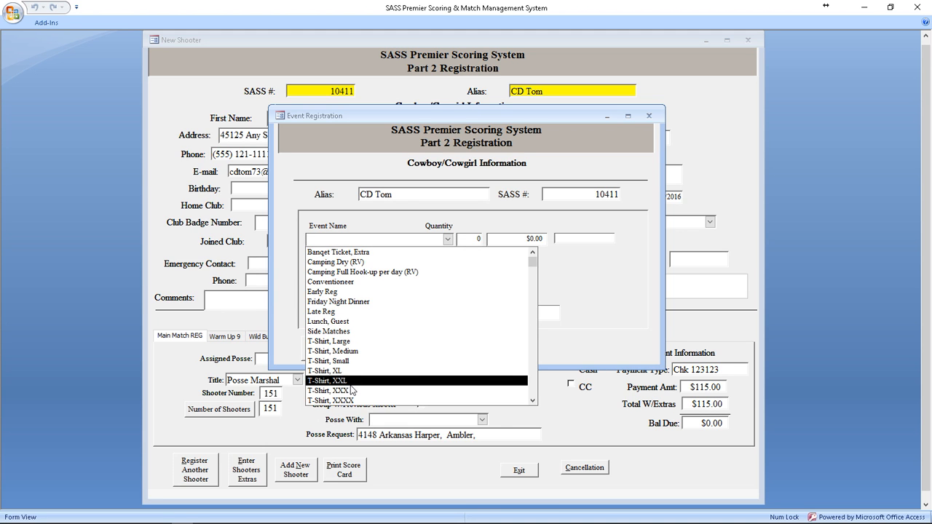
click(348, 342)
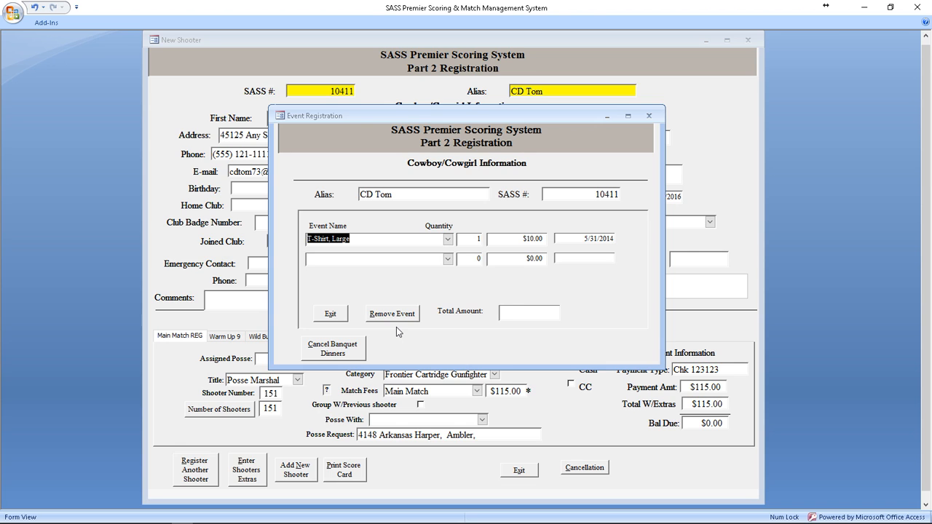
key(Tab)
key(Tab)
key(Tab)
key(Tab)
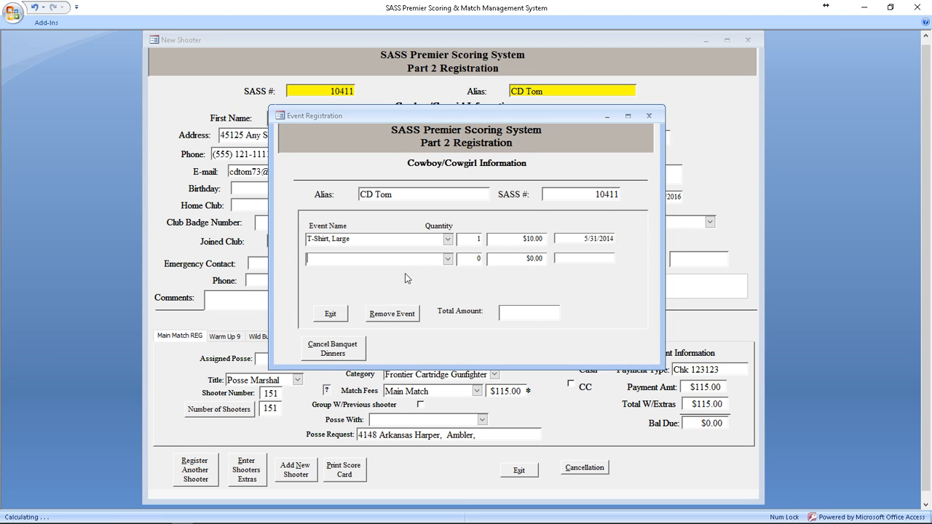
click(448, 259)
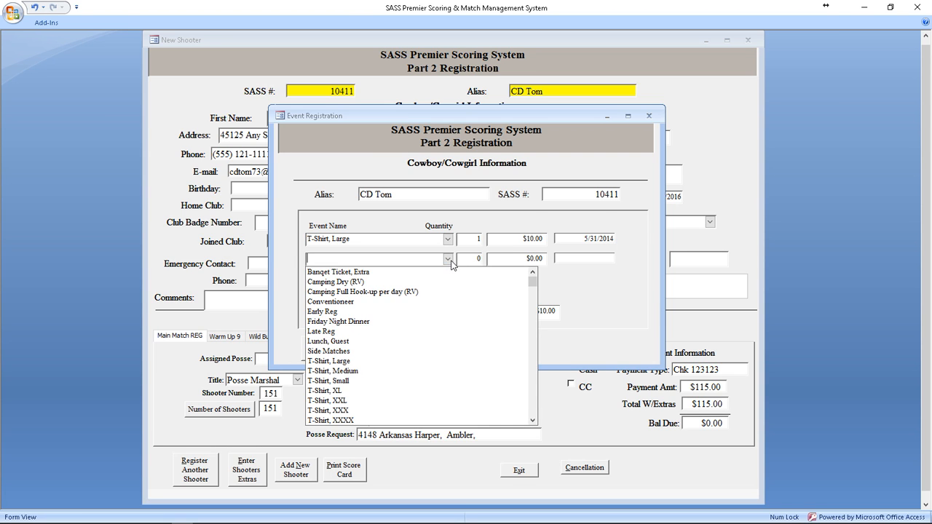
click(360, 321)
key(Tab)
key(Tab)
key(Tab)
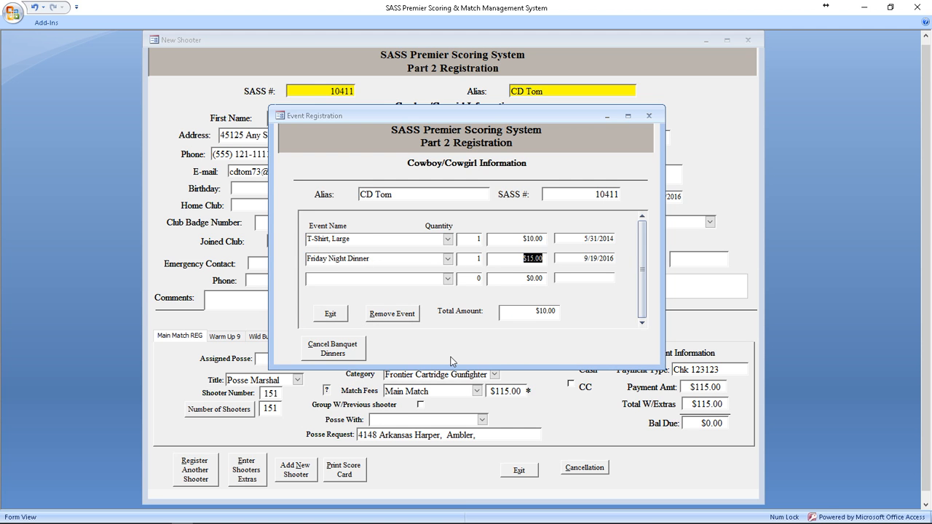
key(Tab)
click(448, 283)
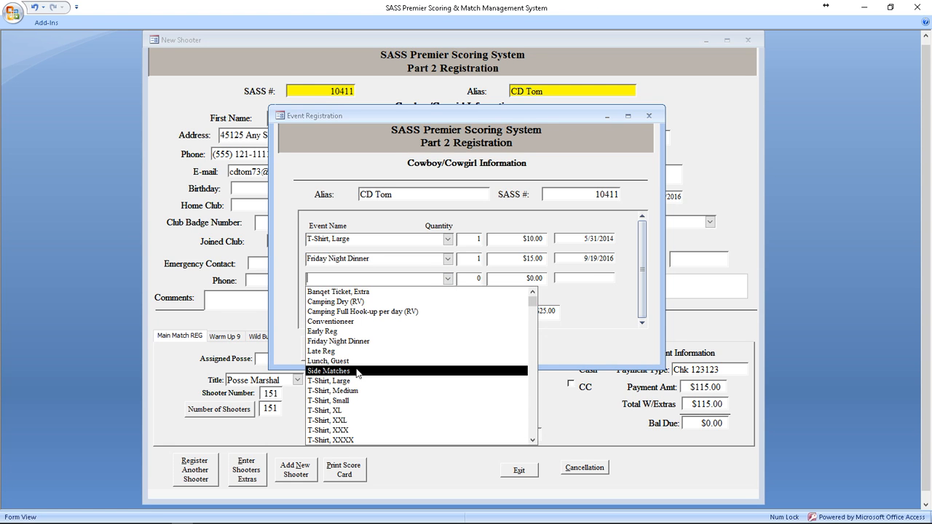
click(337, 332)
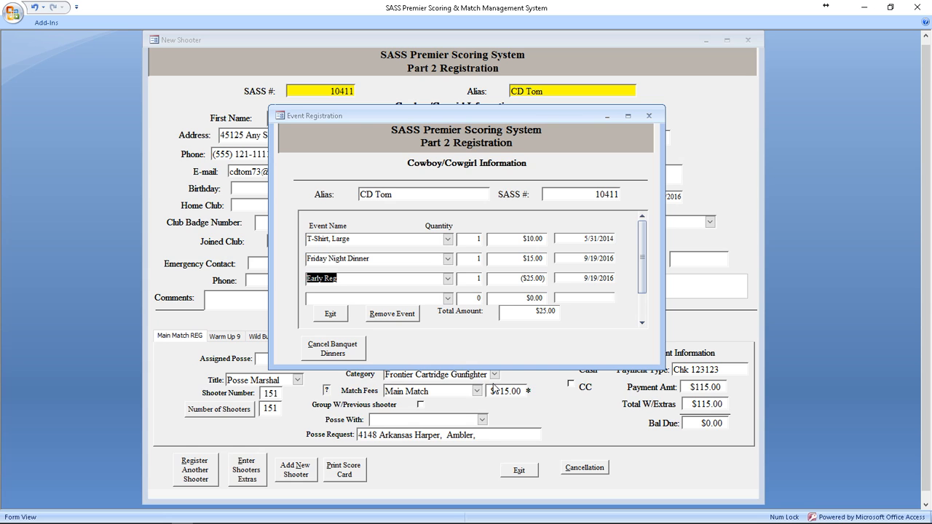
key(Tab)
key(Tab)
key(Tab)
key(Tab)
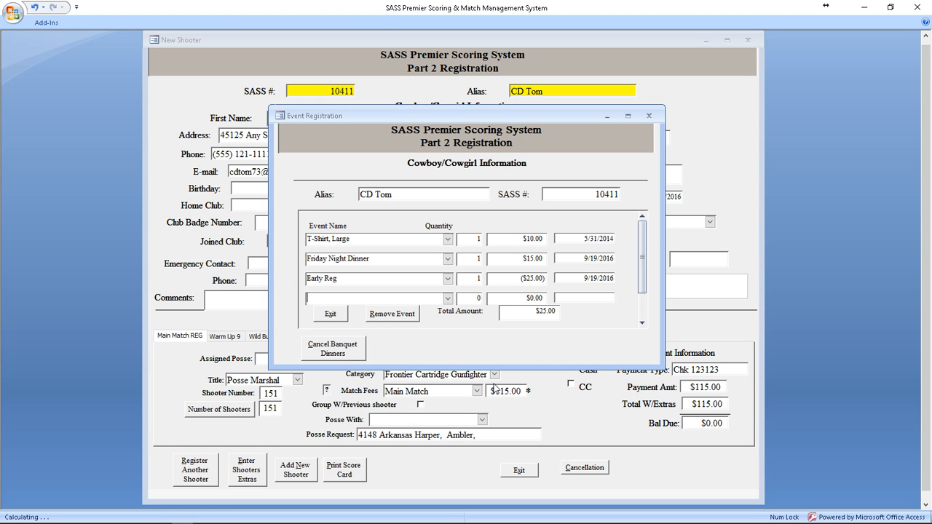
Step: Try adding Warm UP 9 AM as an extra, then dismiss the resulting error
click(448, 298)
scroll(371, 393, down, 2)
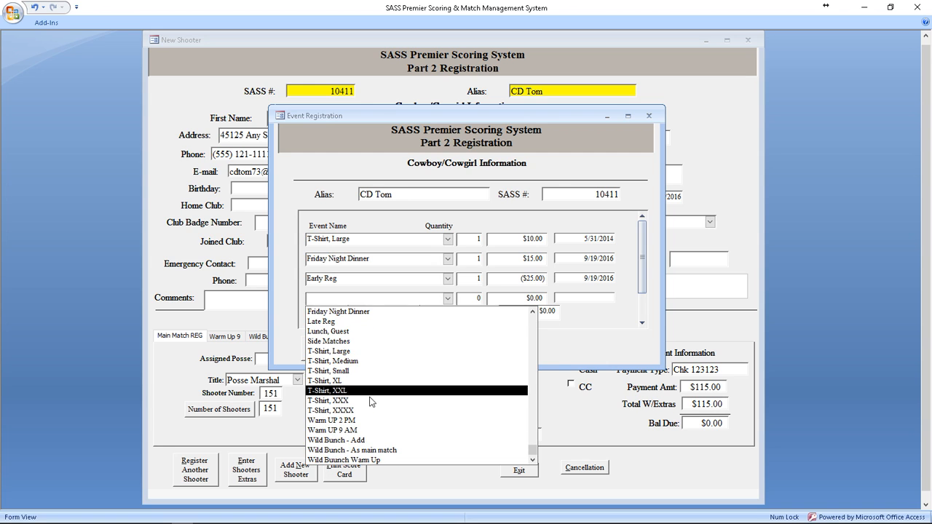
click(353, 431)
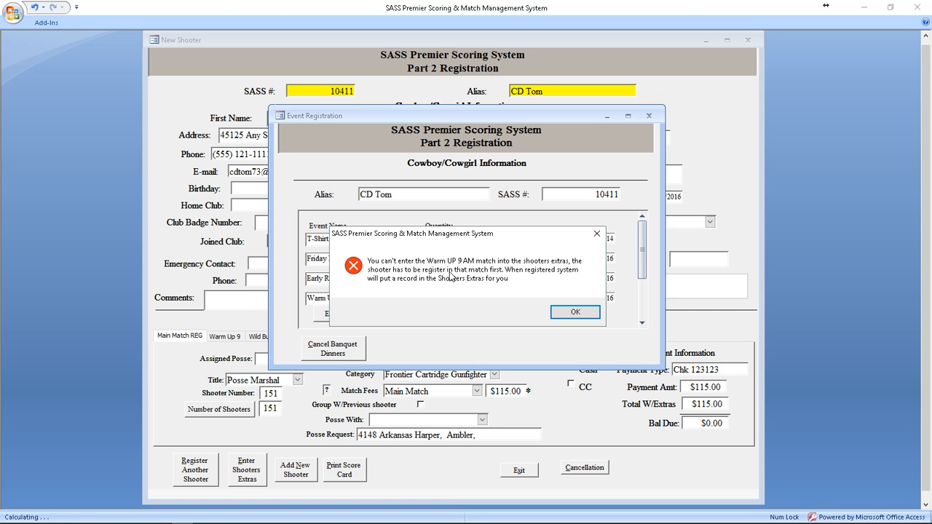
click(575, 313)
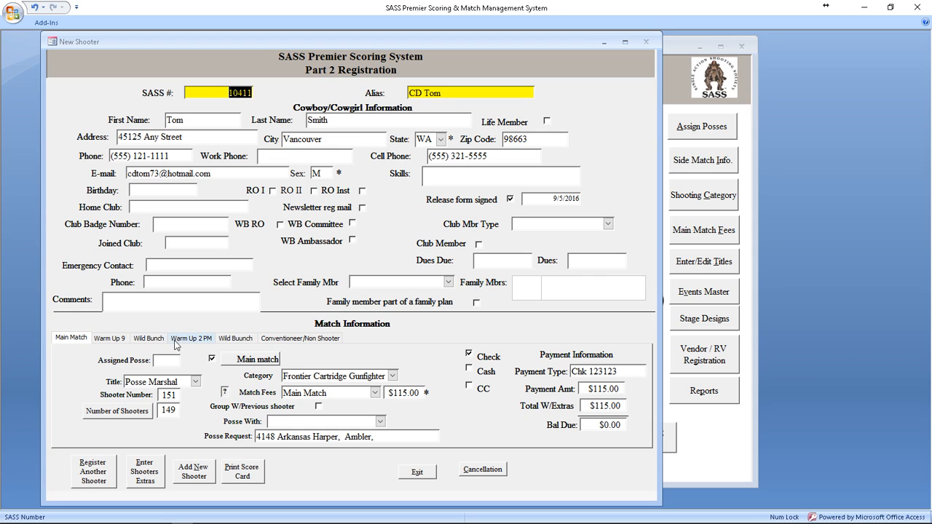
Step: Register for Warm Up 9 AM as Frontier Cartridge Gunfighter with the Warm UP 9 AM fee
click(111, 338)
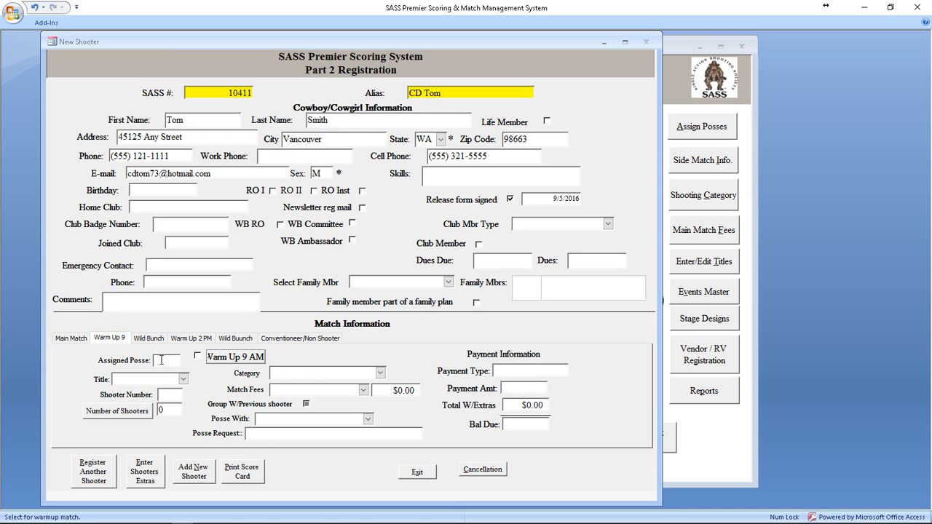
click(197, 356)
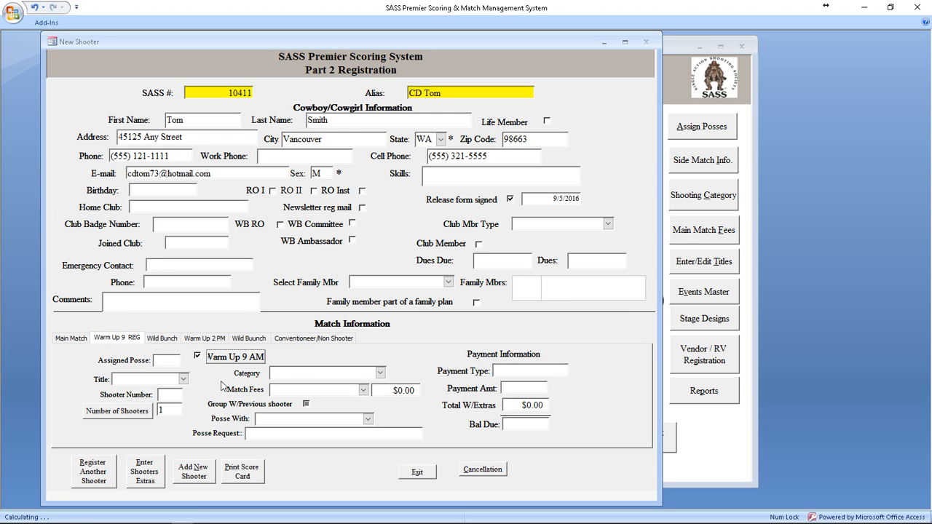
click(328, 373)
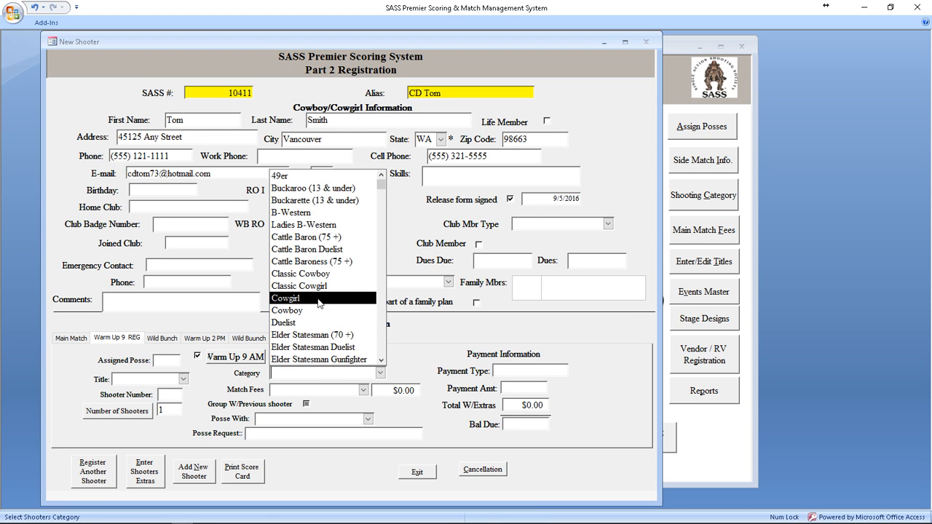
scroll(322, 310, down, 4)
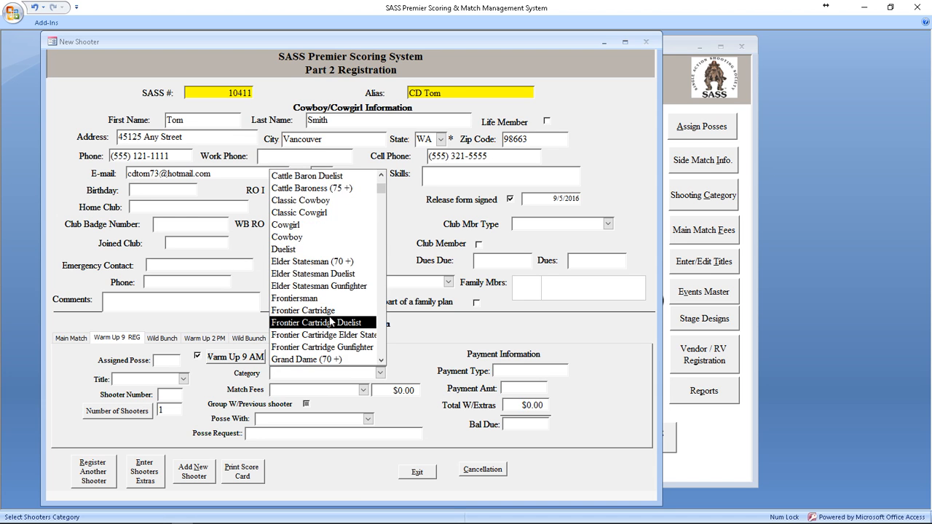
click(335, 312)
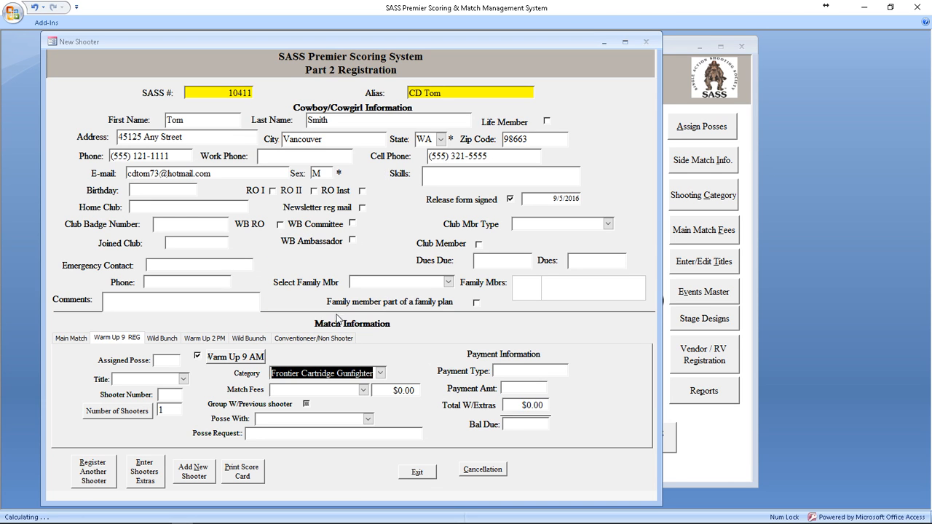
click(363, 390)
scroll(331, 342, down, 2)
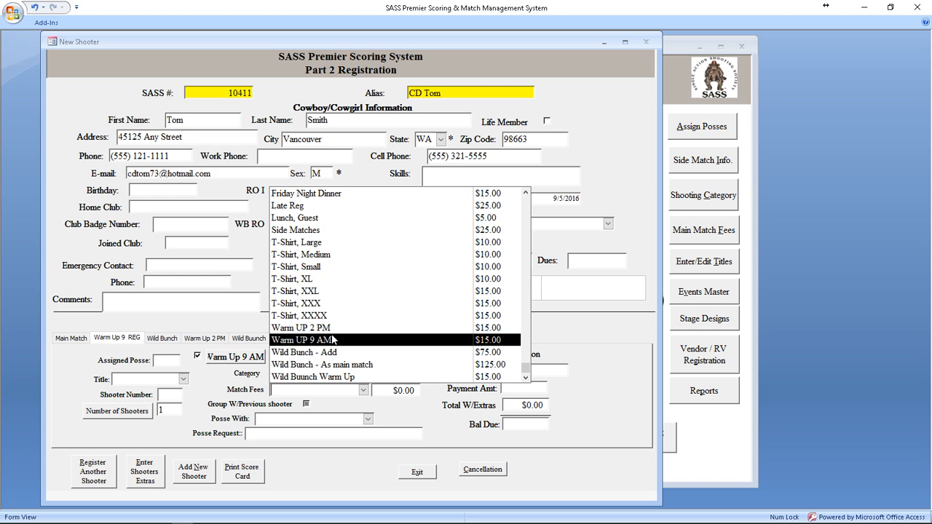
click(309, 342)
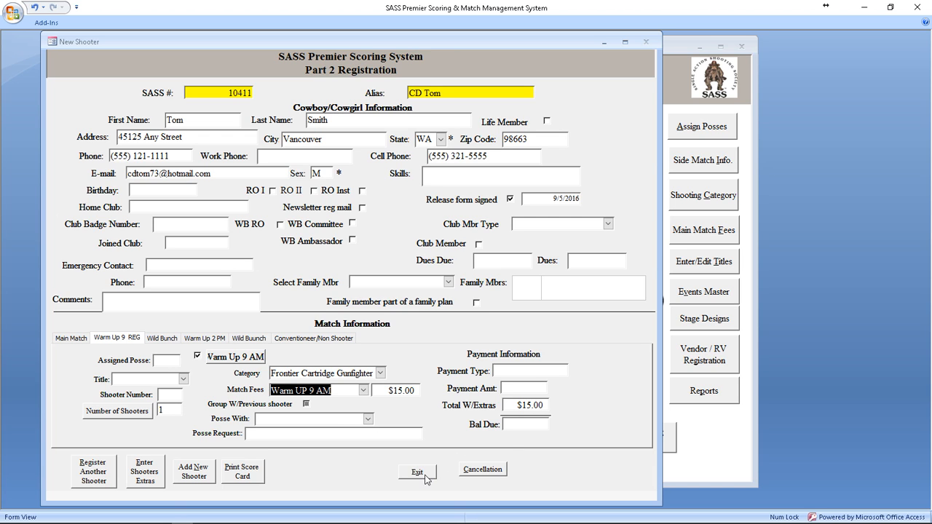
click(70, 339)
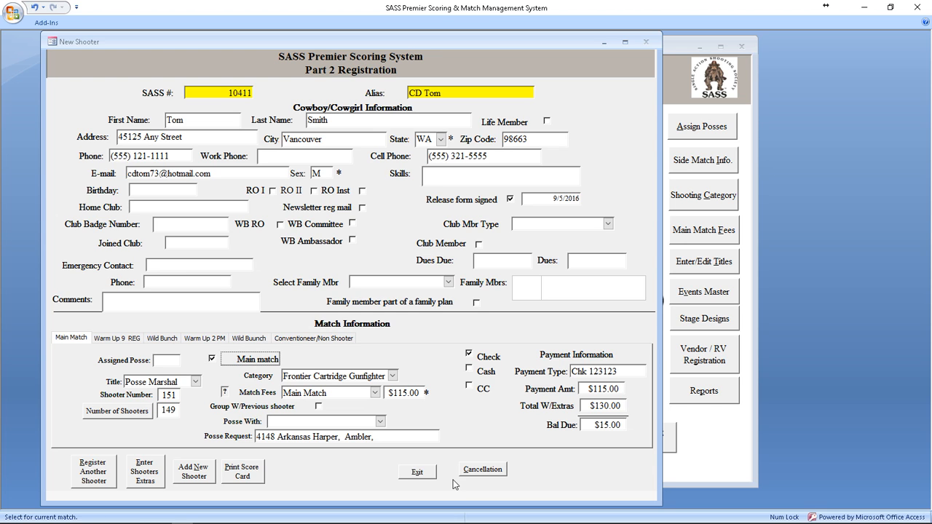
Step: Exit the New Shooter form
click(417, 473)
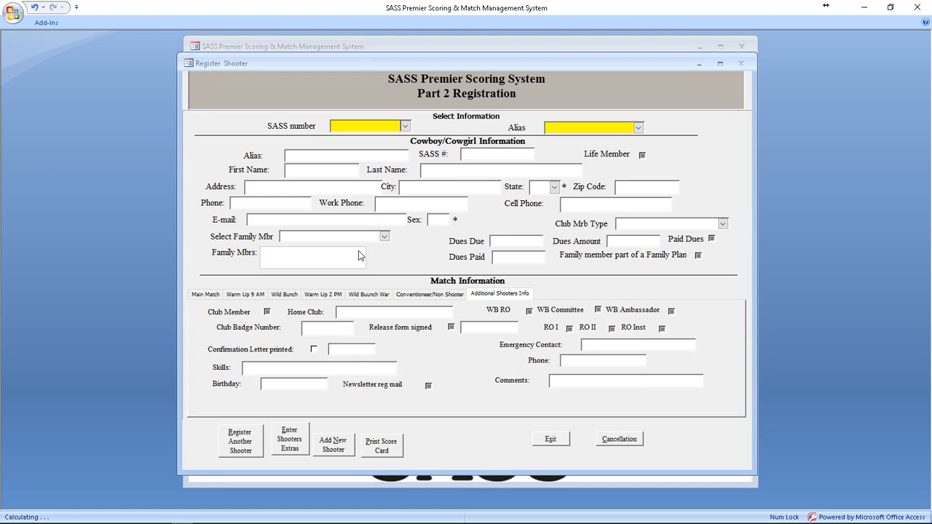
Step: Load an existing shooter's record by picking their SASS number from the list
click(405, 126)
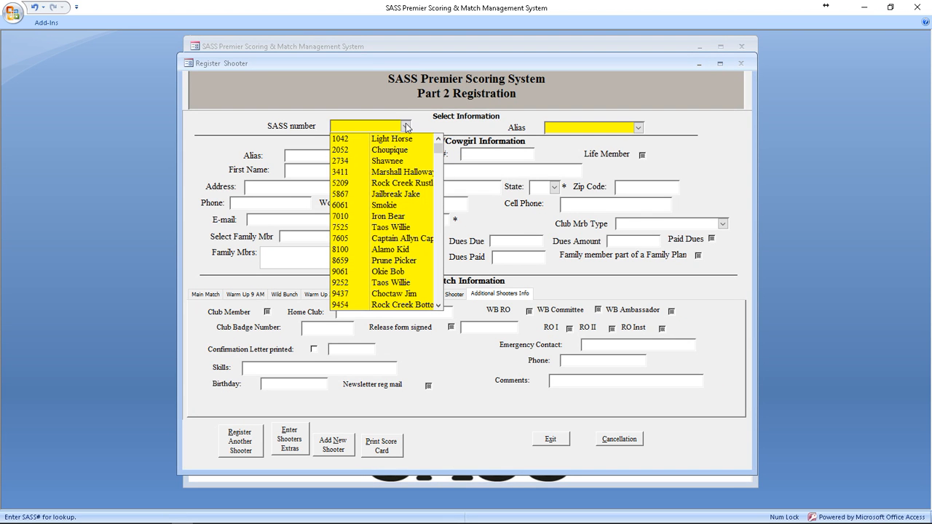
click(385, 260)
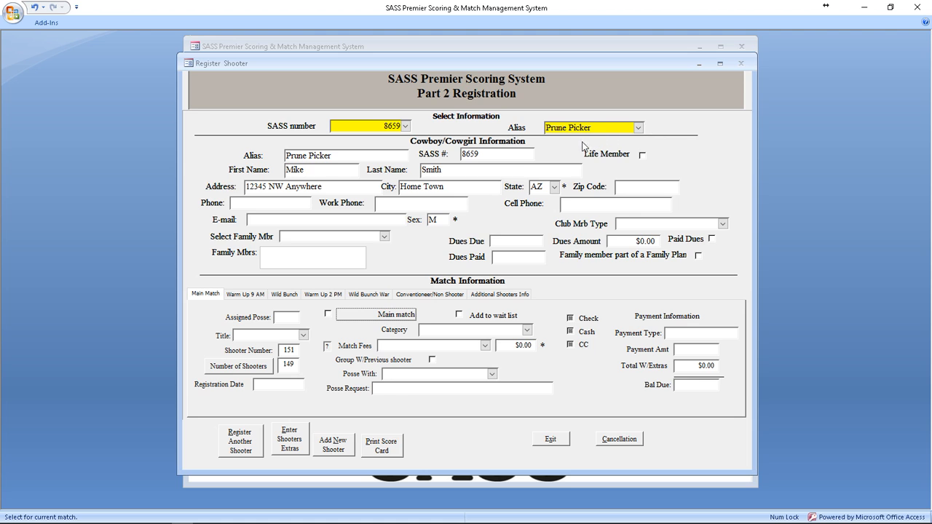
Step: Enter the shooter in the main match as Elder Statesman Duelist, Main Match fee, with a posse request
click(380, 319)
click(506, 332)
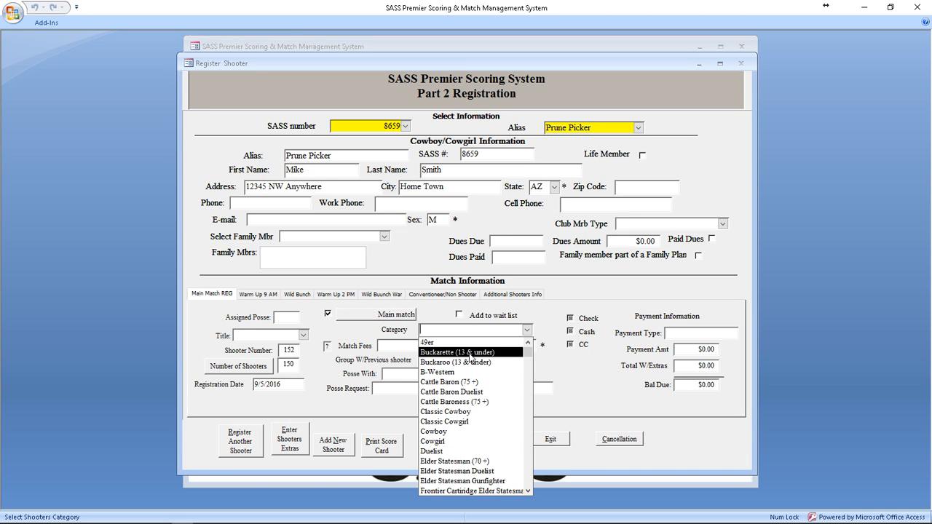
click(458, 470)
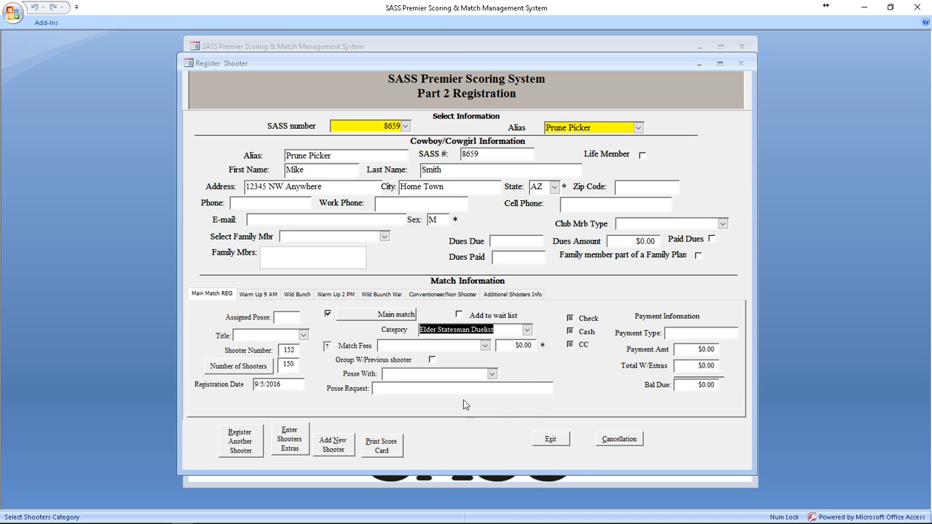
click(441, 391)
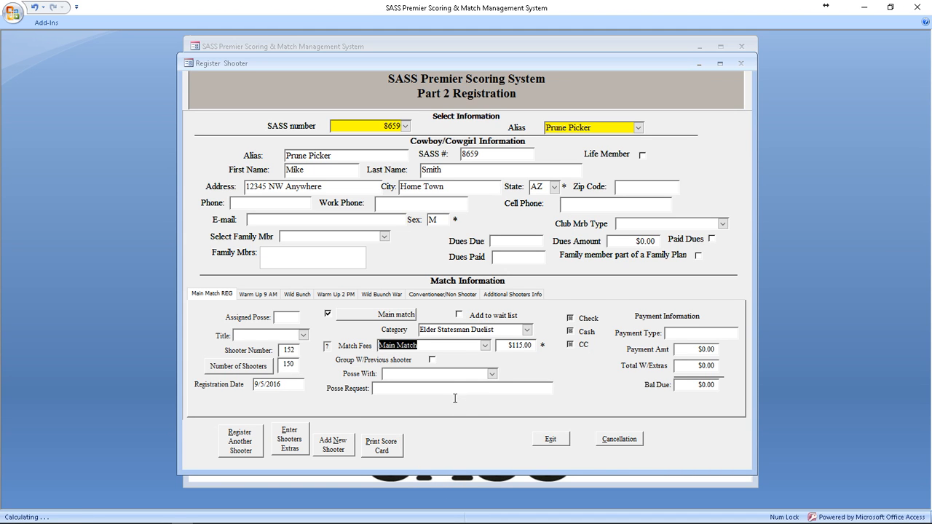
click(493, 374)
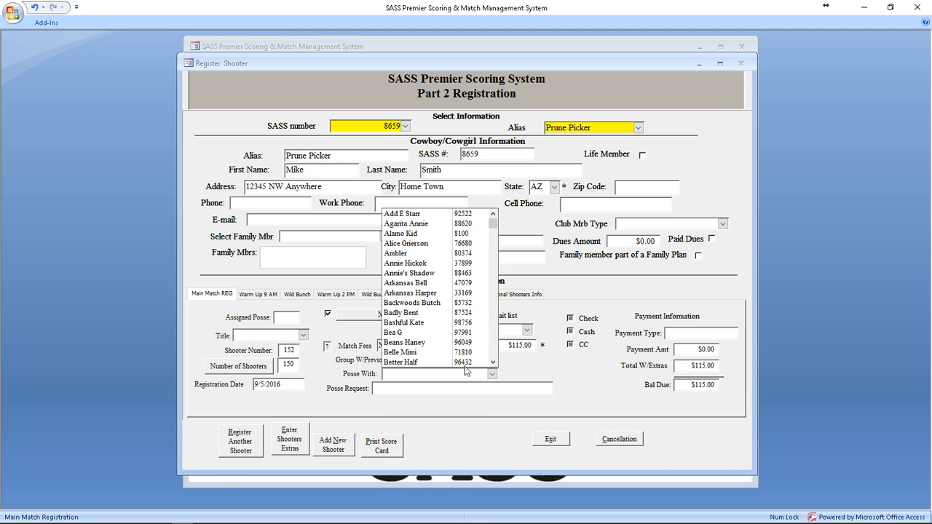
text(c.S. Brady)
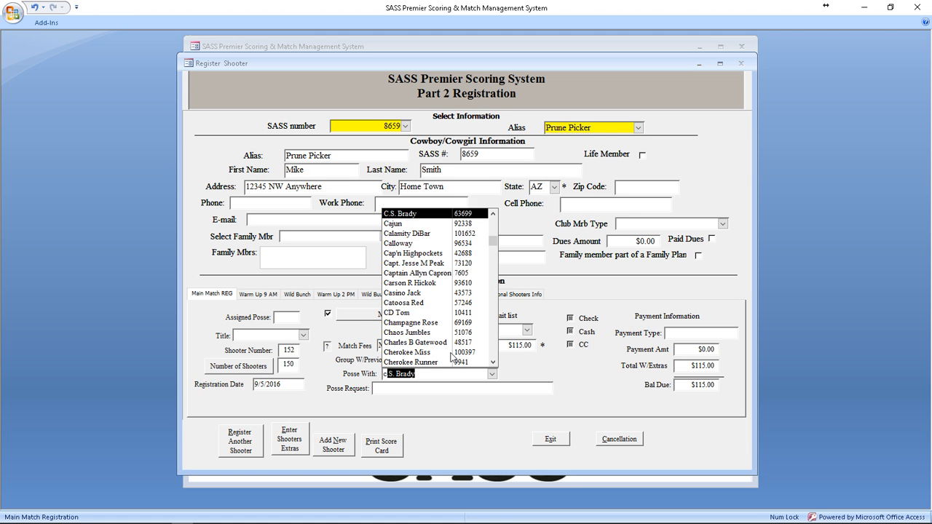
click(403, 318)
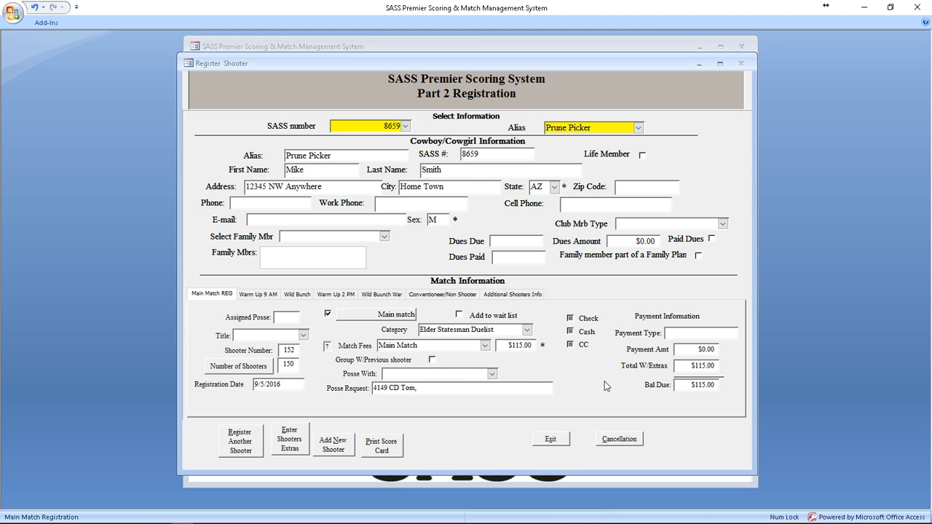
Step: Record payment by check with a payment amount of $130.00
click(574, 320)
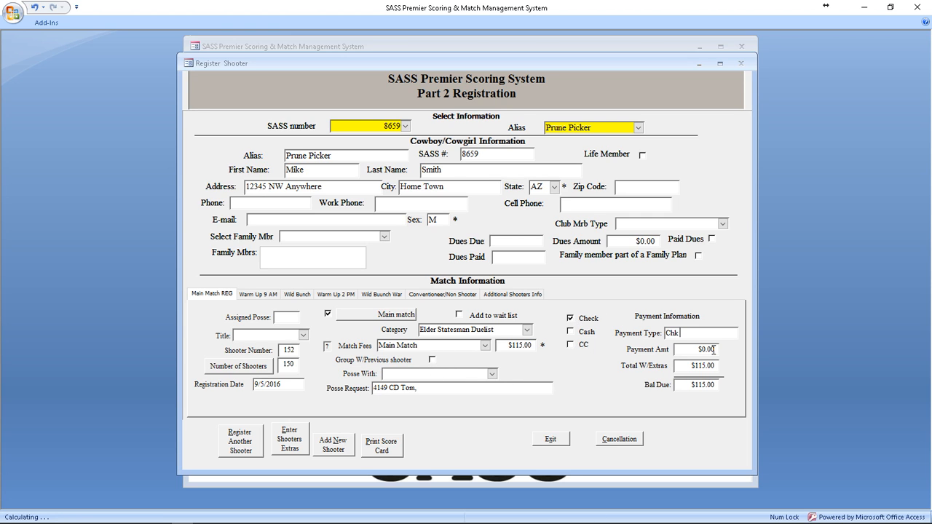
key(Tab)
text(115)
key(Tab)
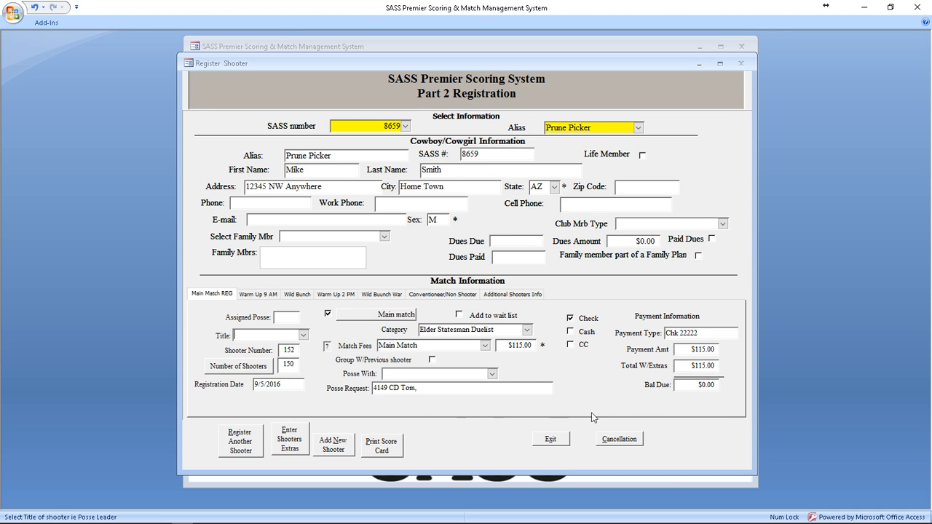
drag(687, 346, 730, 349)
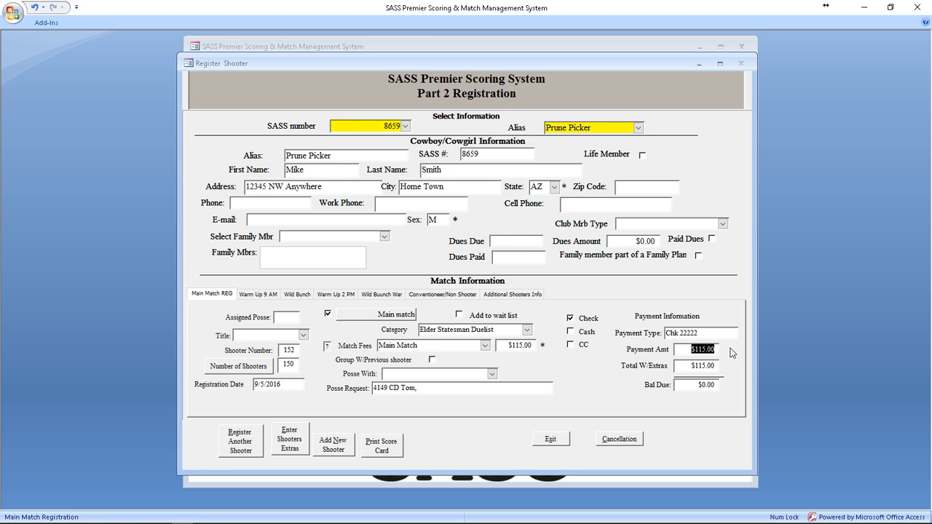
text(130)
key(Tab)
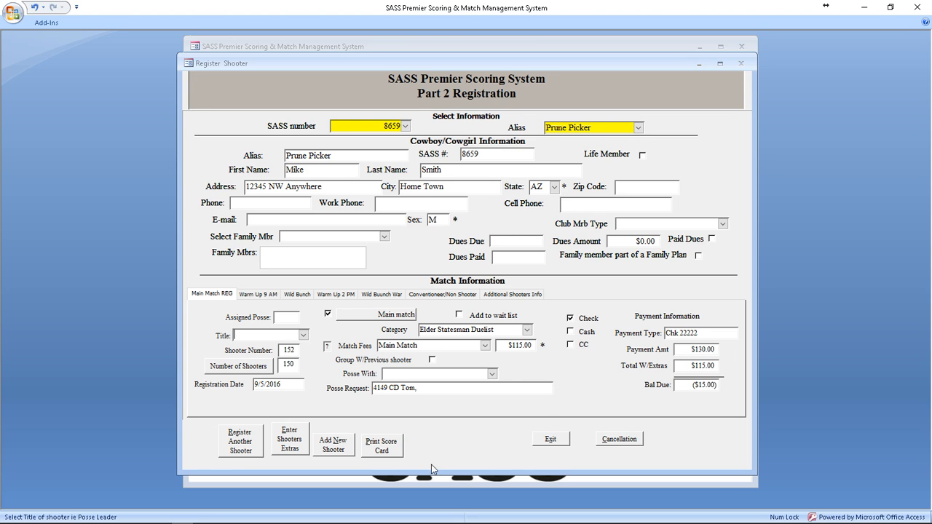
Step: Add T-Shirt Large, Early Reg and Friday Night Dinner extras, then return to registration
click(292, 440)
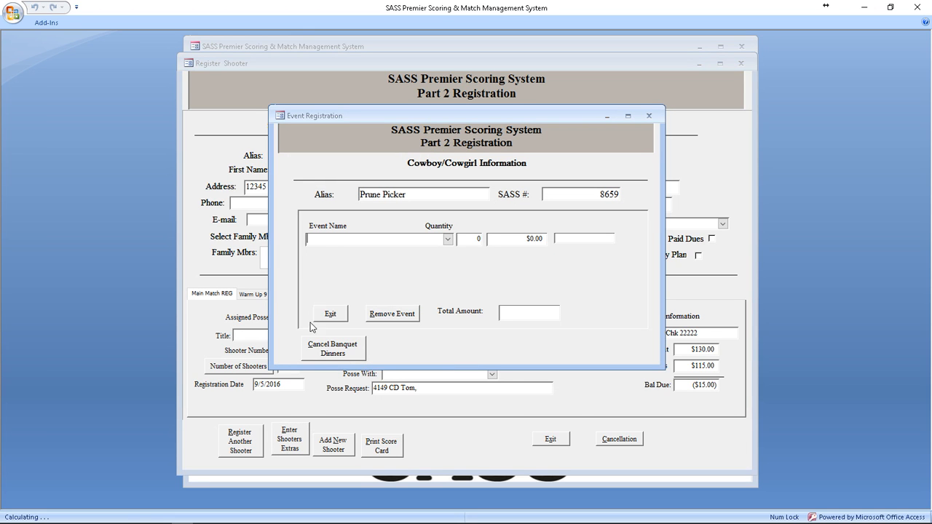
click(448, 240)
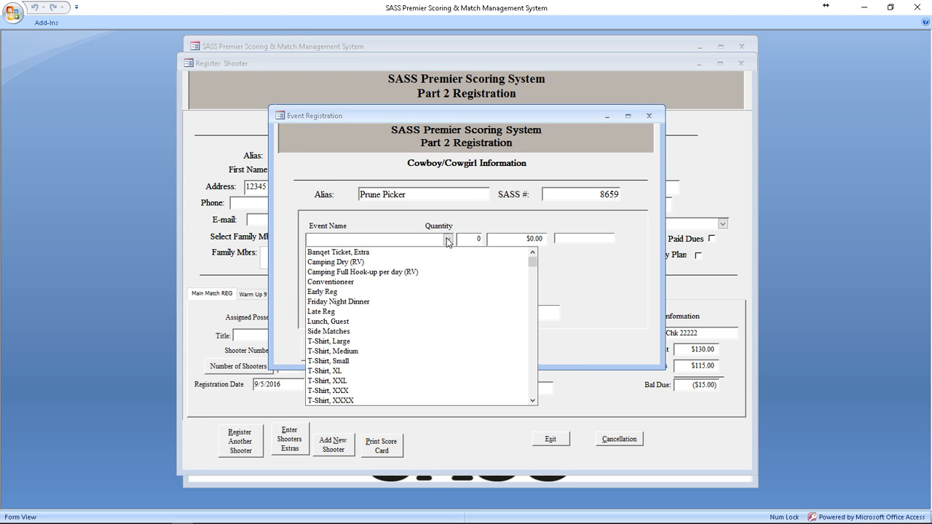
click(335, 340)
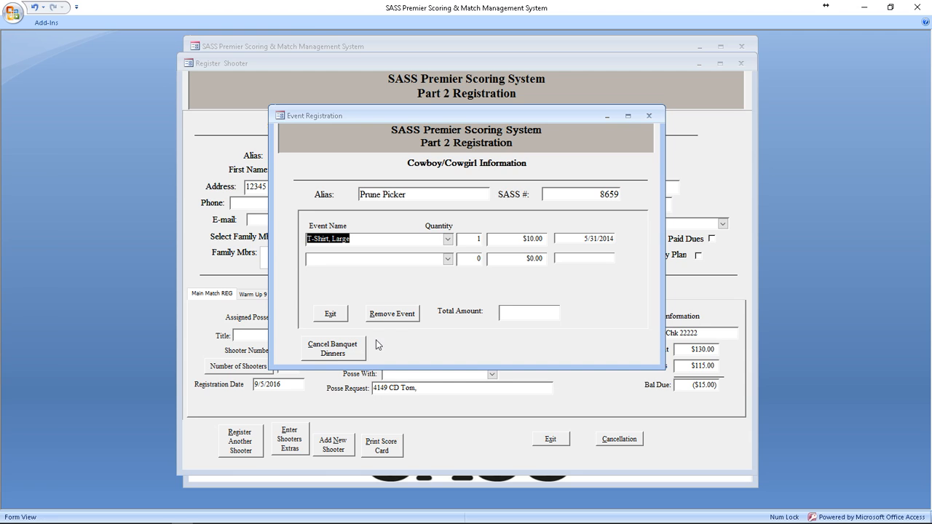
key(Tab)
key(Tab)
key(Tab)
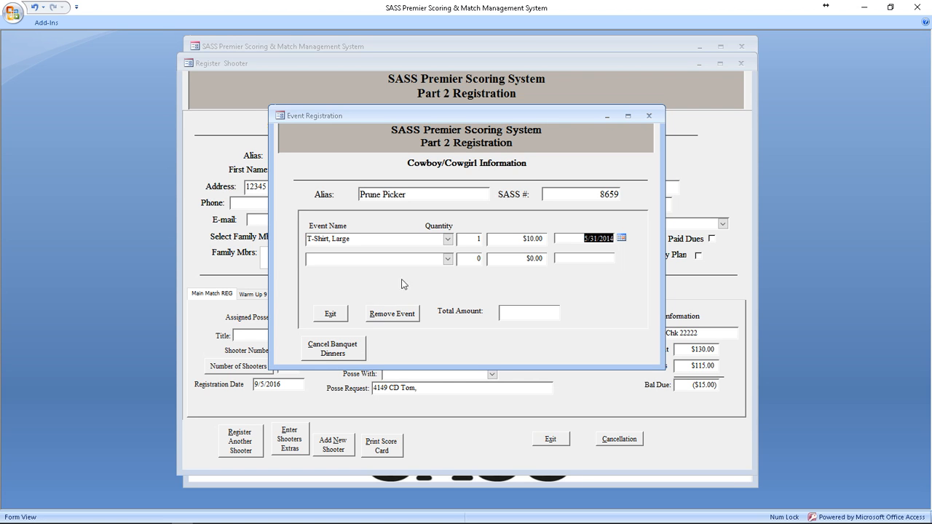
click(449, 259)
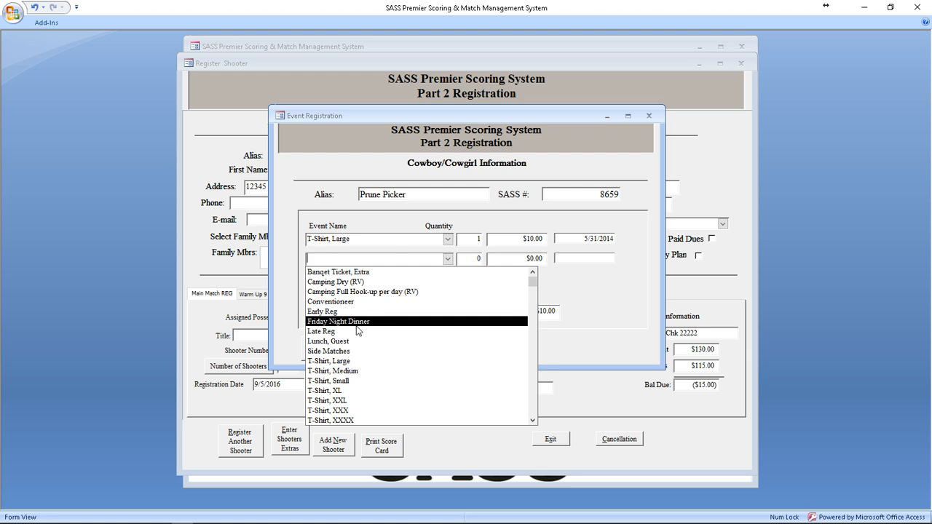
click(330, 313)
key(Tab)
key(Tab)
key(Tab)
key(Tab)
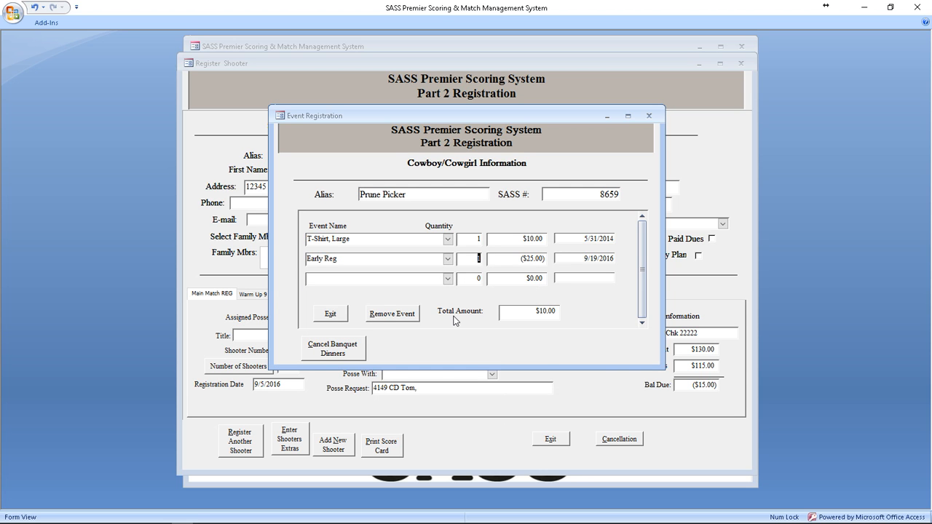
key(Tab)
click(448, 279)
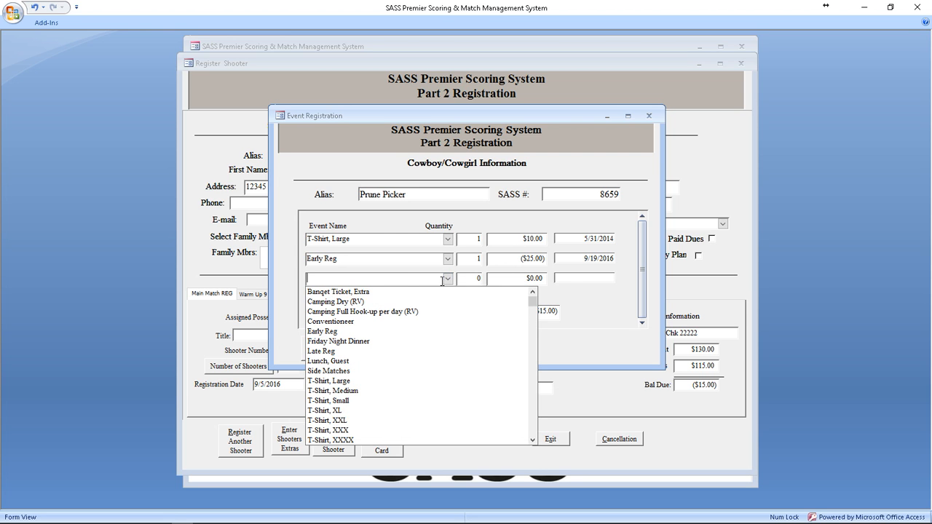
click(347, 341)
key(Tab)
key(Tab)
key(Tab)
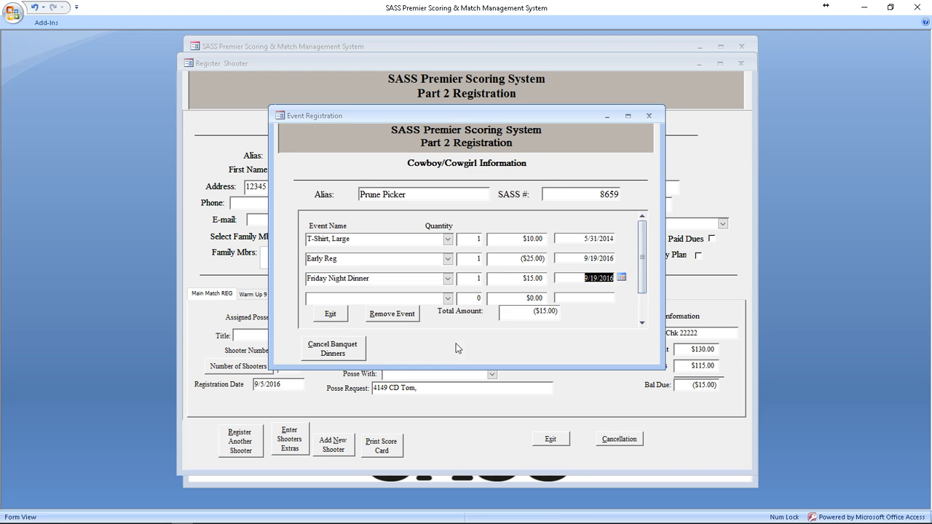
click(330, 314)
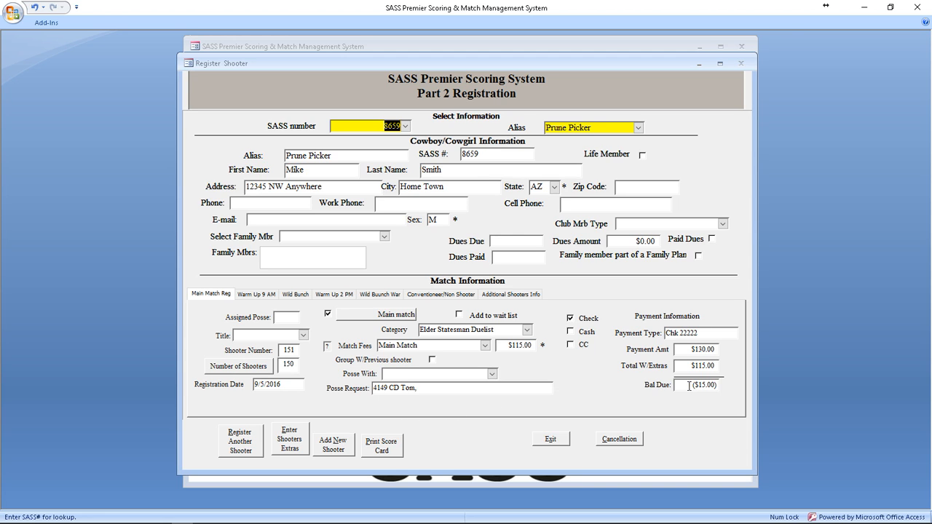
Step: Enter the shooter in Warm Up 9 AM as Elder Statesman Duelist with the Warm UP 9 AM fee
click(261, 295)
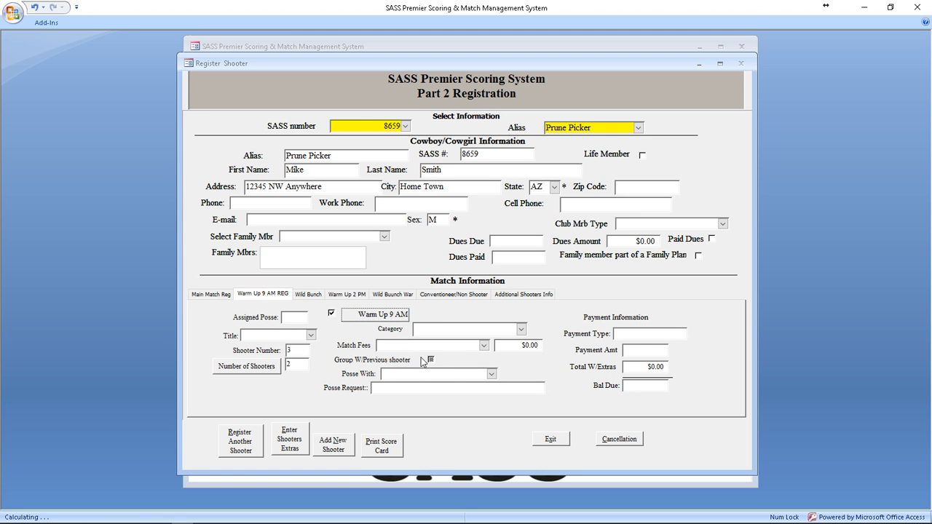
click(521, 329)
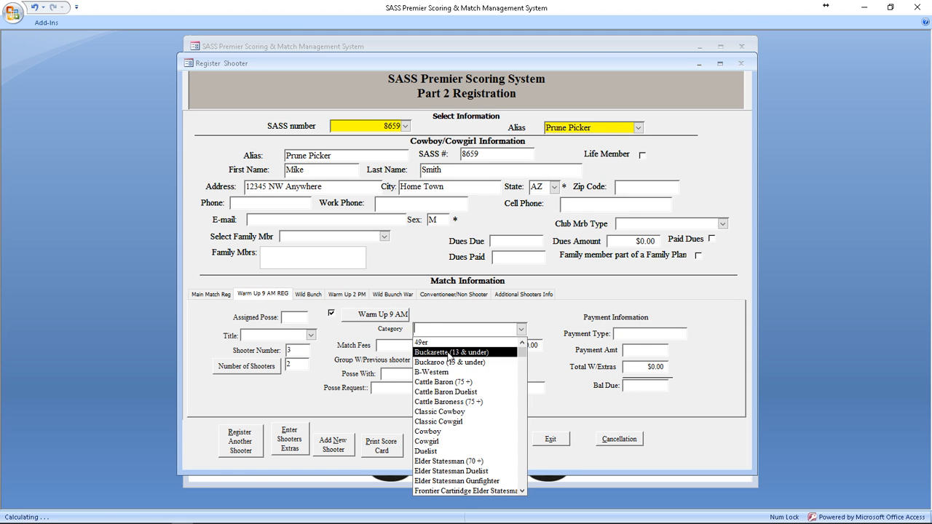
click(459, 472)
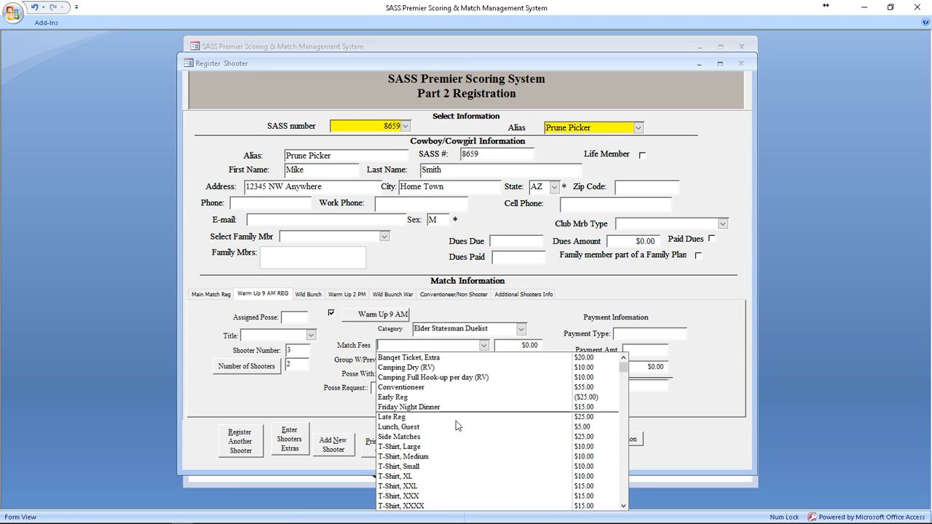
scroll(460, 437, down, 2)
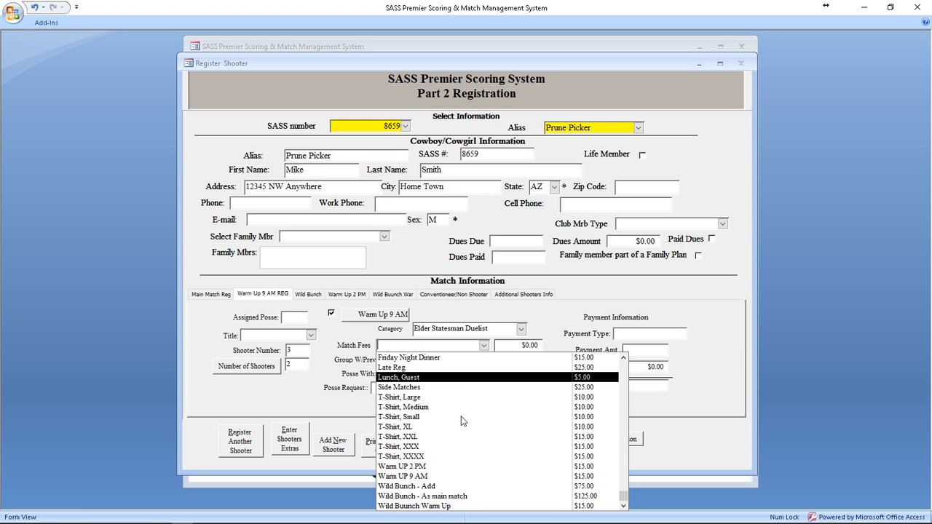
click(419, 476)
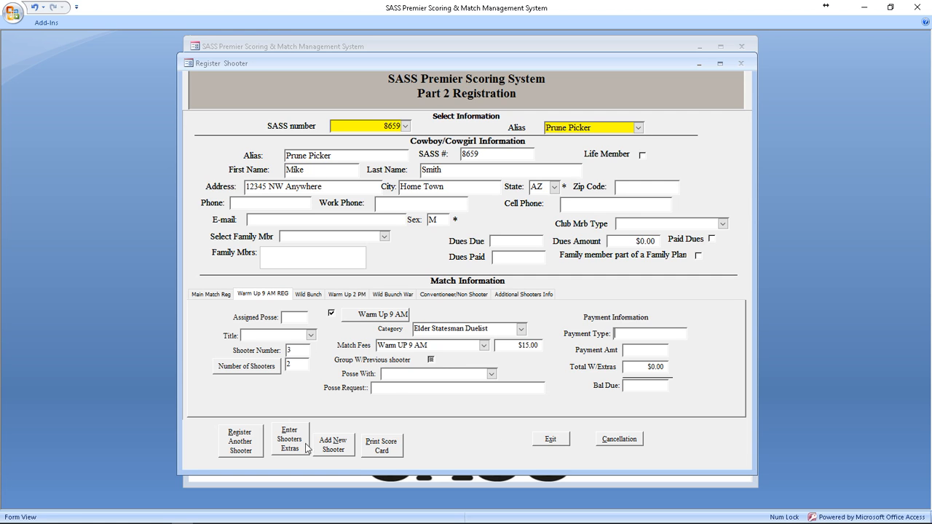
click(213, 294)
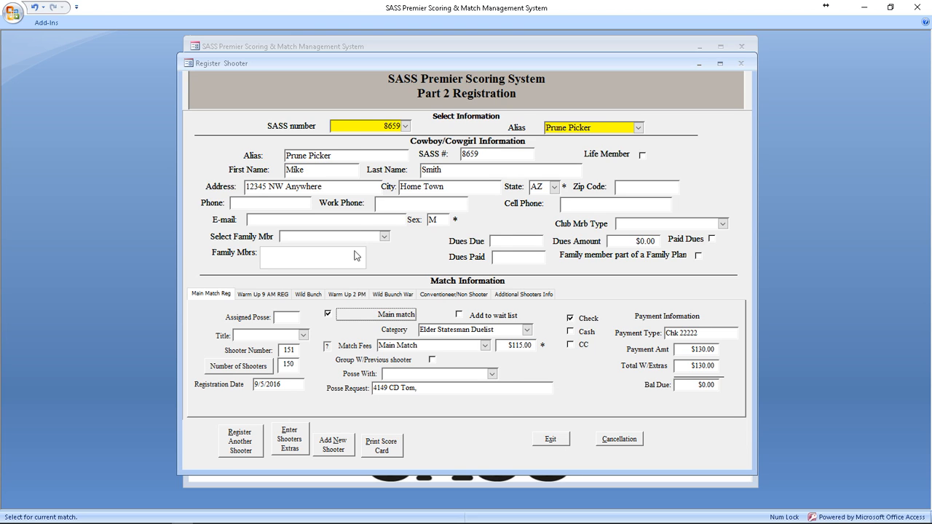
Step: Give the shooter the title Posse Deputy and close the registration form
click(303, 334)
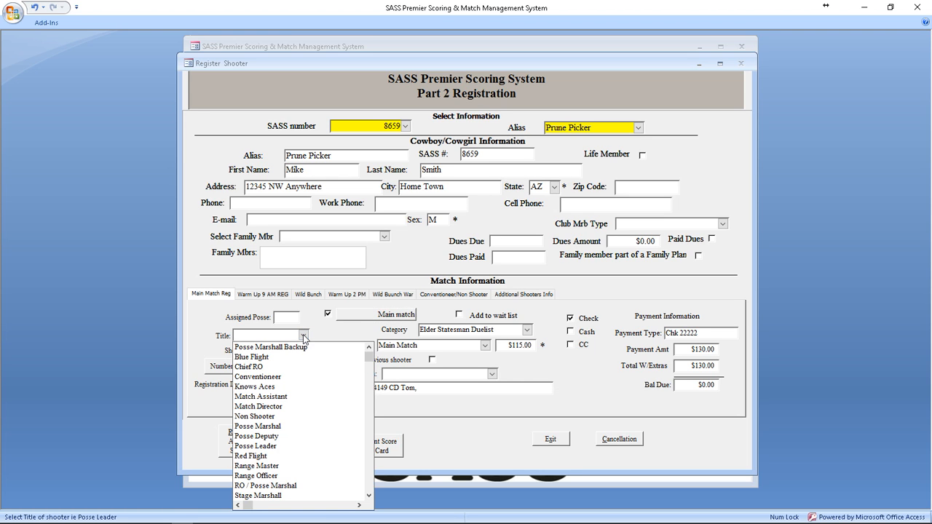
scroll(283, 423, down, 2)
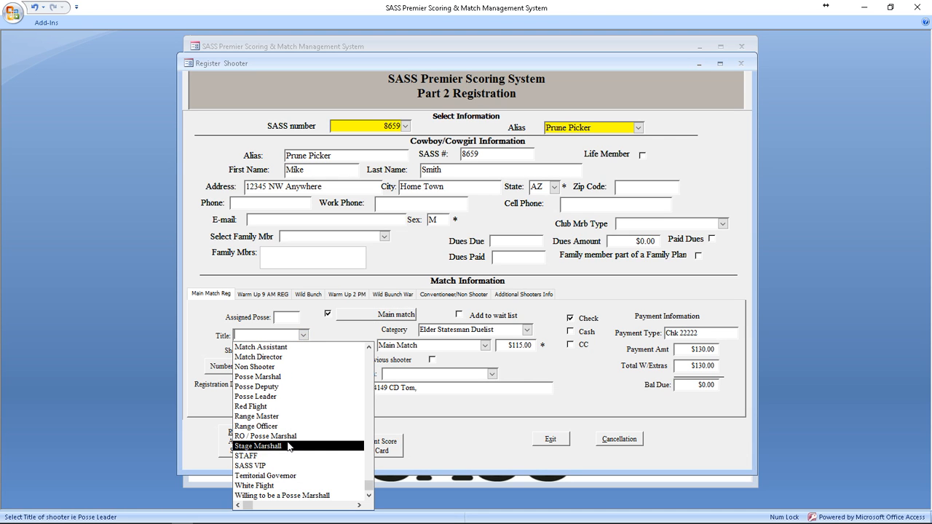
click(275, 391)
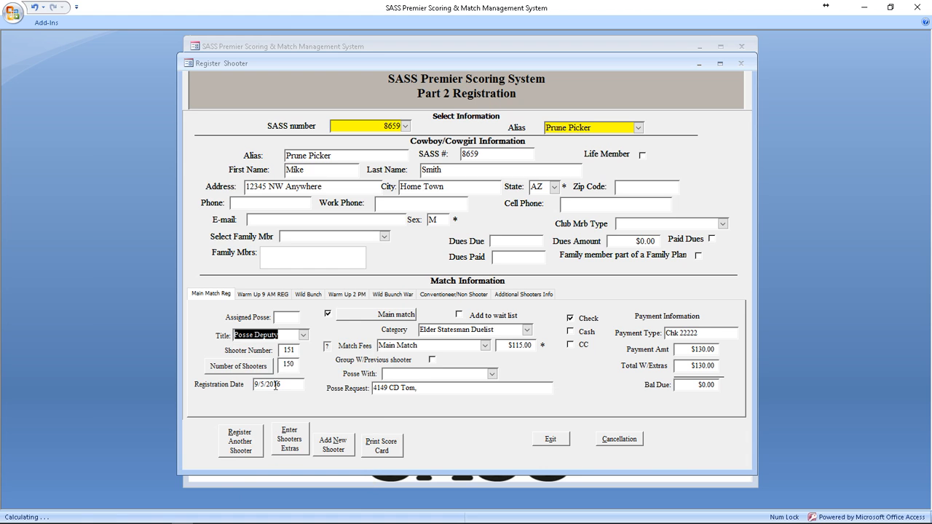
click(551, 438)
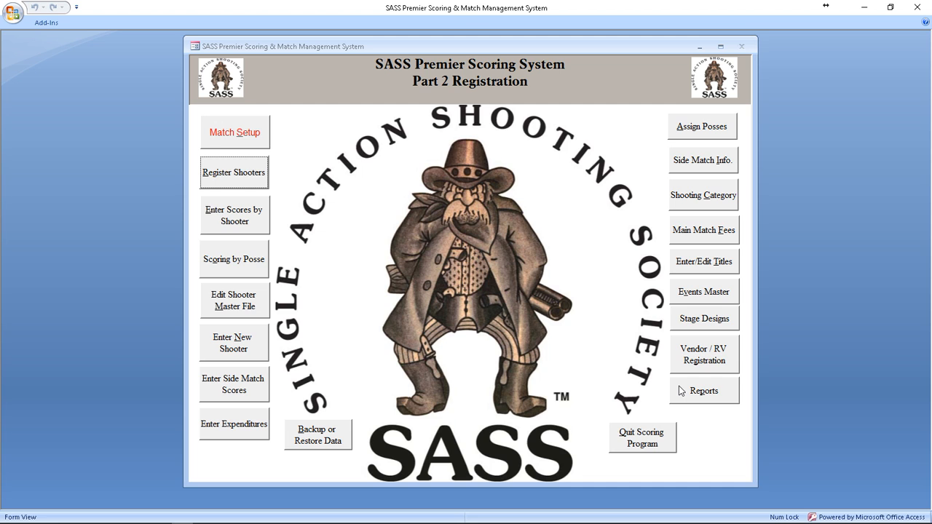
Step: From Reports, start main match confirmation letters for everyone from letter 1, e-mail shooters only
click(703, 394)
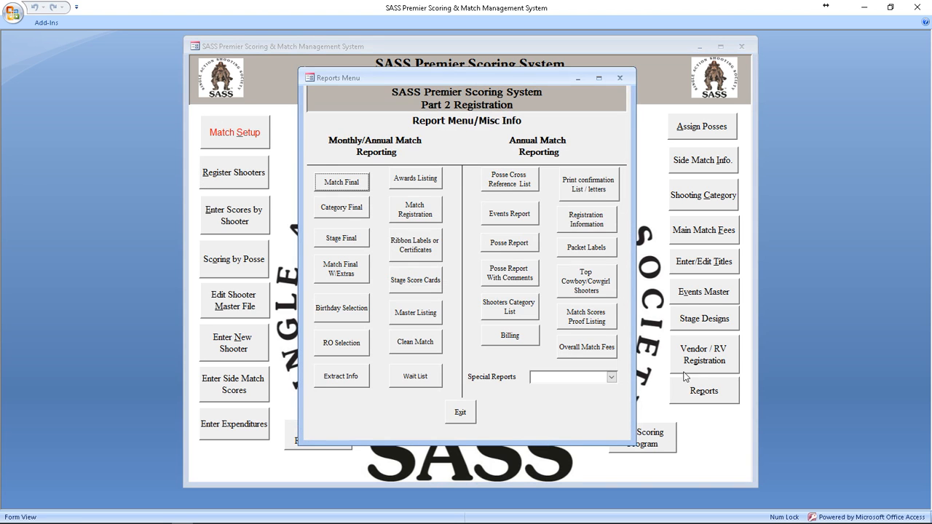
click(582, 190)
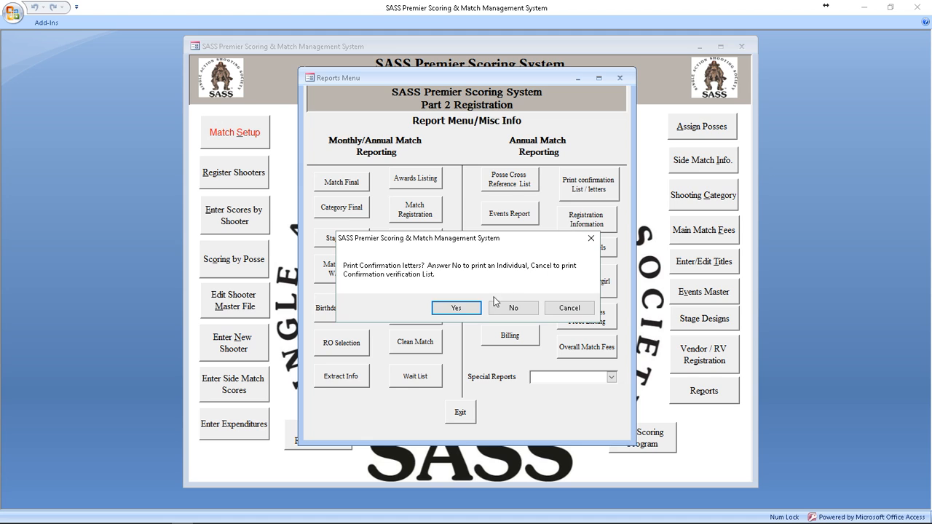
click(457, 308)
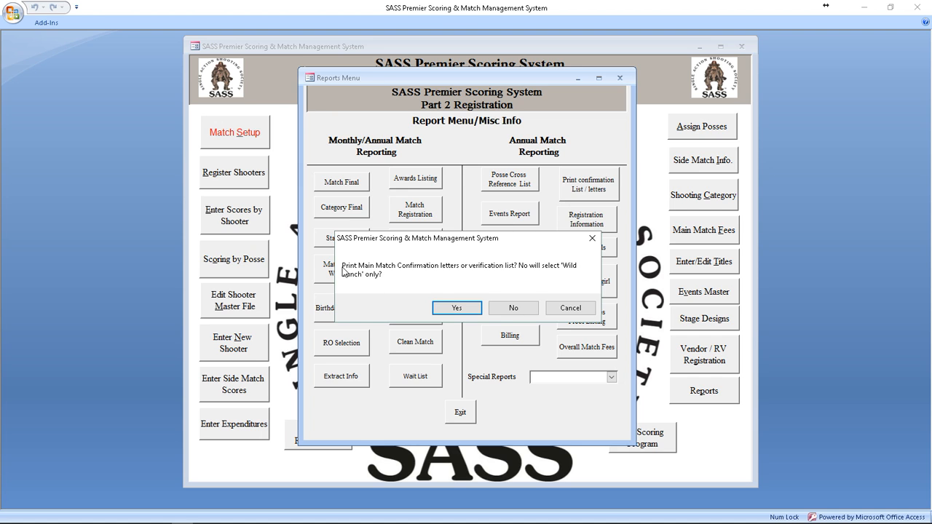
click(457, 308)
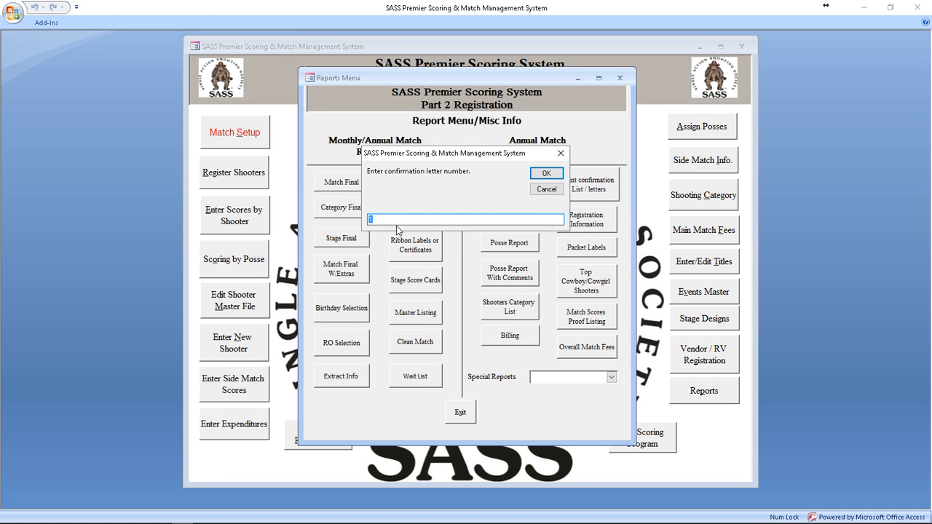
click(548, 176)
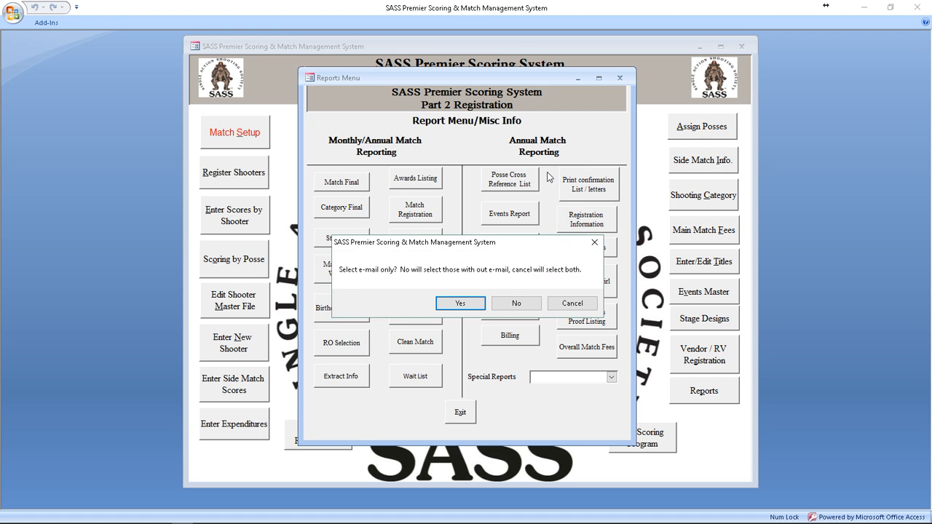
click(460, 306)
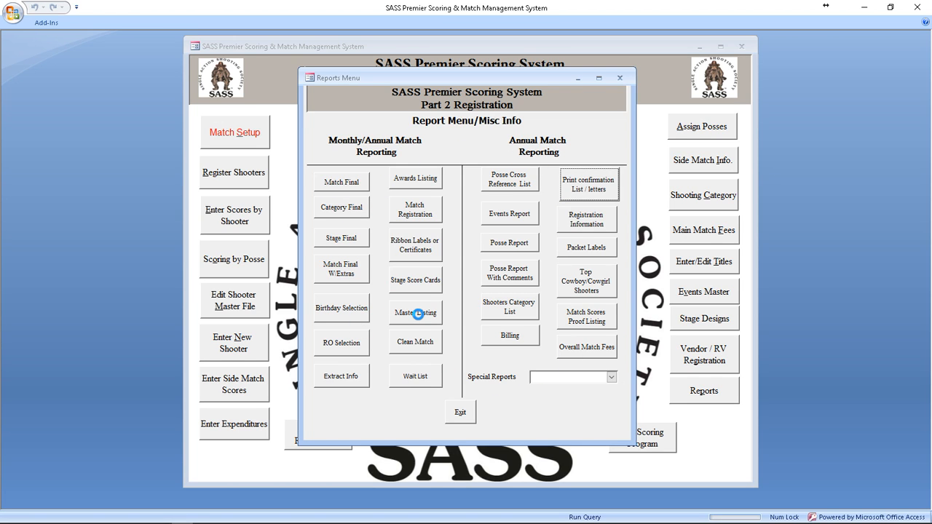
Step: Bring Microsoft Word forward via Task Manager and accept its SQL data prompt
right_click(498, 518)
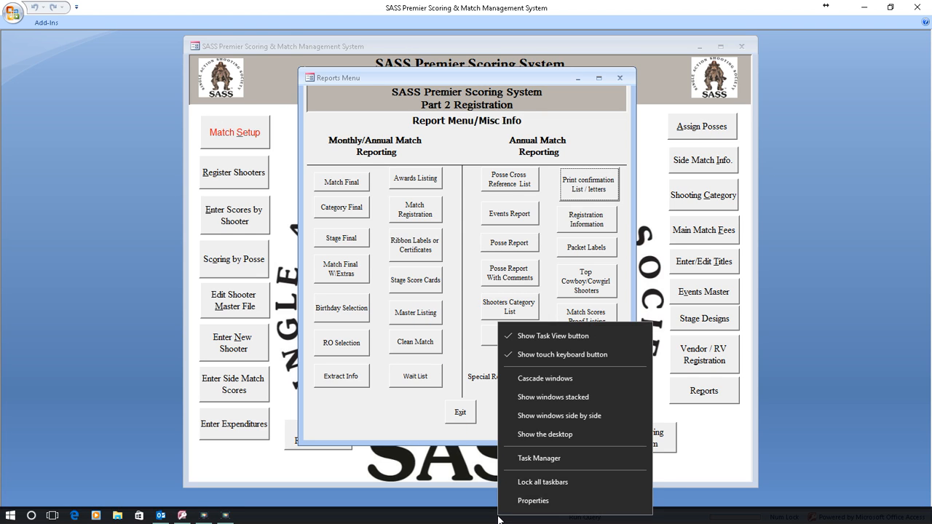
click(539, 459)
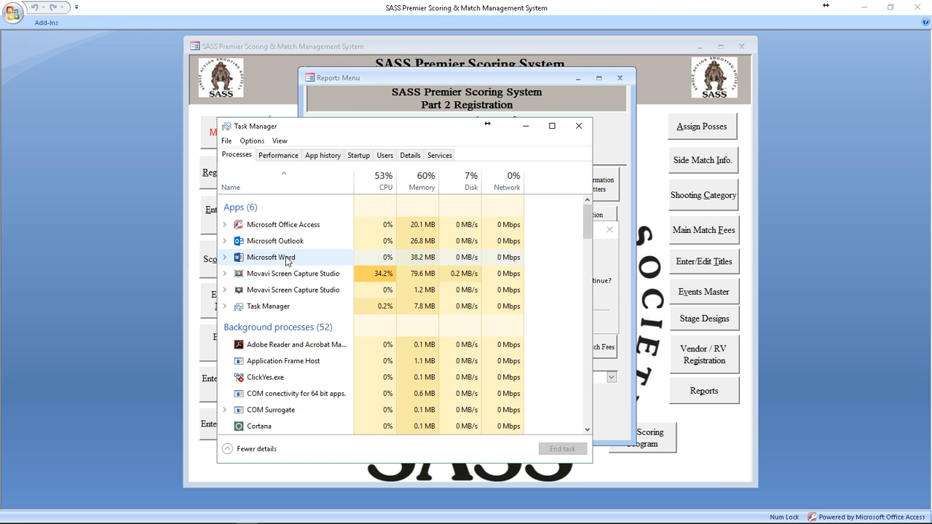
click(290, 261)
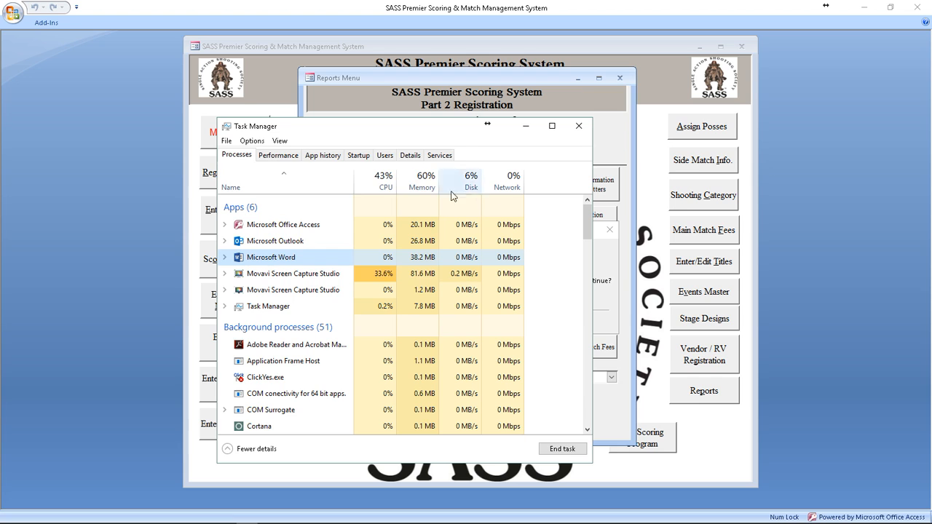
click(573, 131)
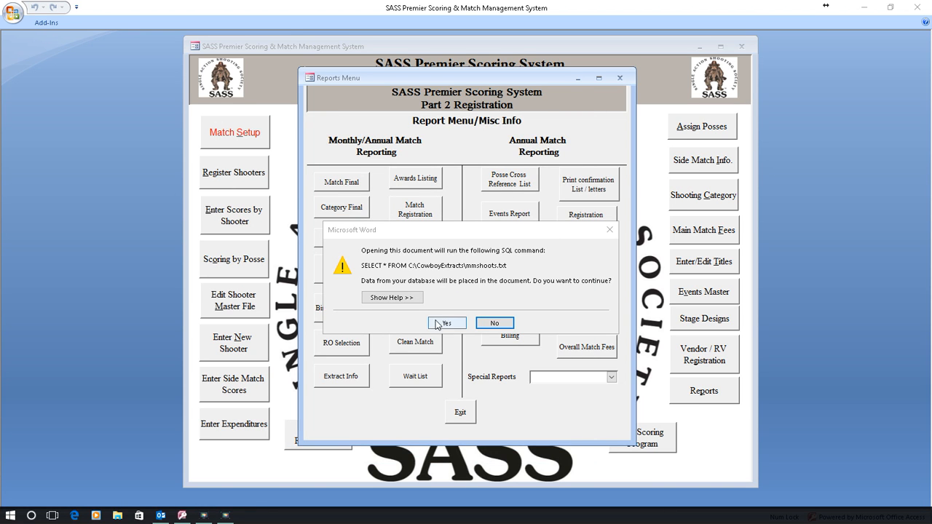
click(447, 325)
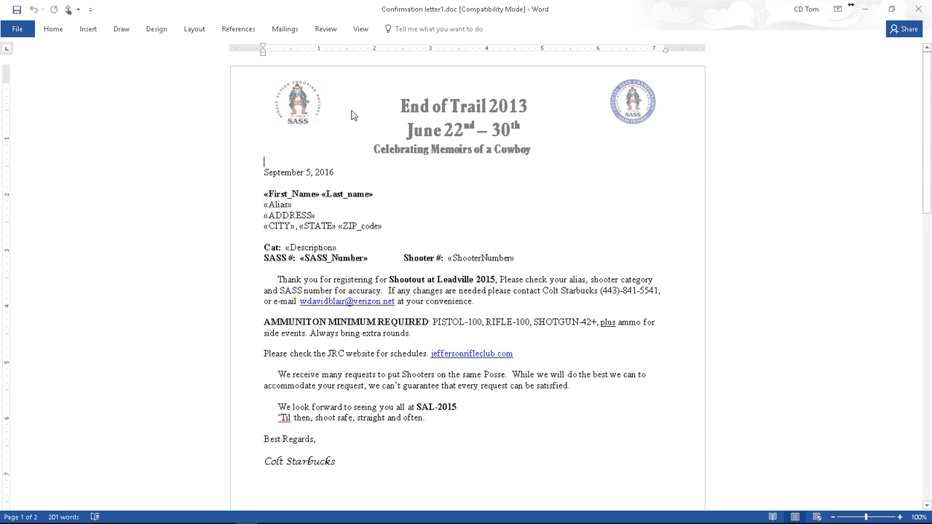
Step: Launch Word's Step-by-Step Mail Merge Wizard and advance to previewing the letters
click(284, 29)
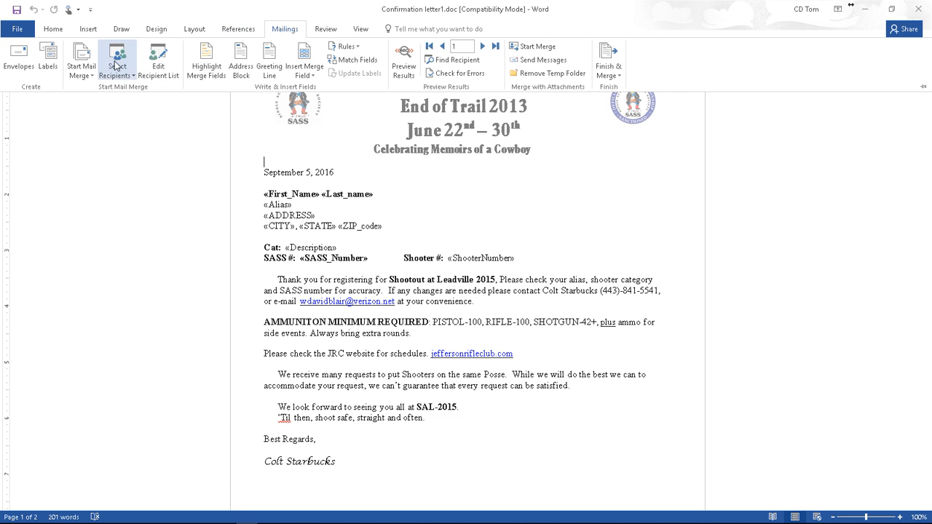
click(80, 62)
click(115, 175)
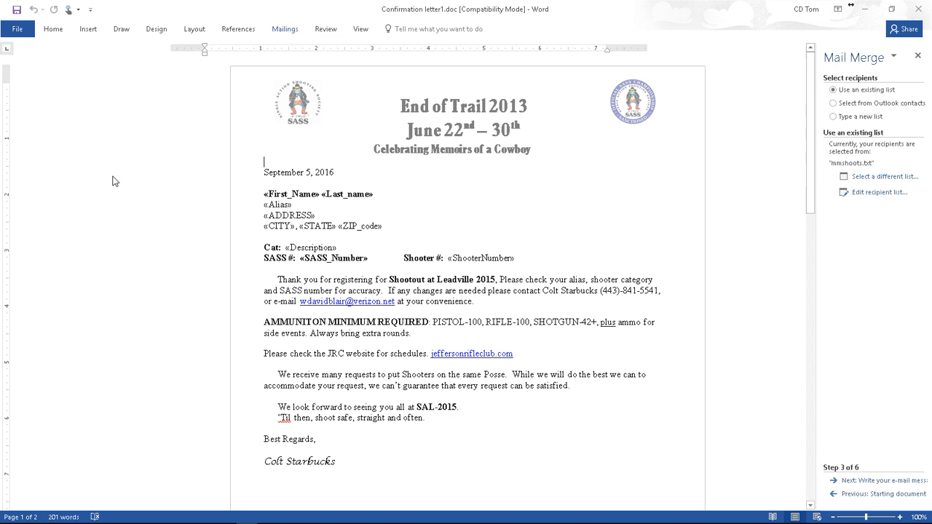
click(881, 482)
click(883, 483)
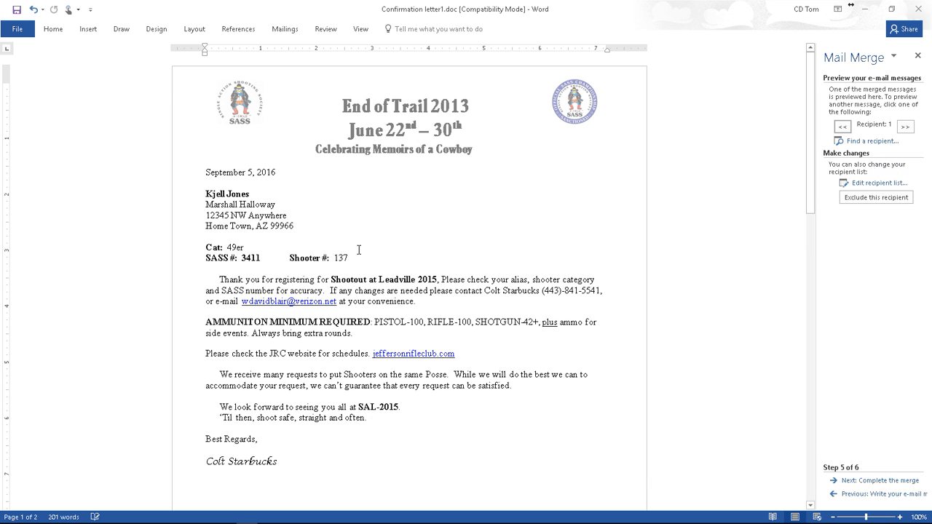
Step: Review the previewed letters, then advance the wizard to Complete the merge
click(285, 30)
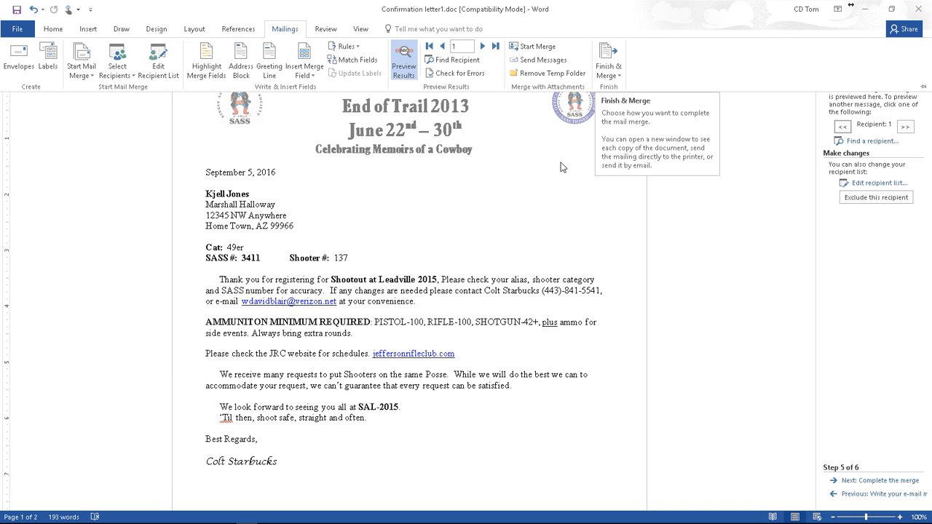
scroll(456, 290, down, 7)
scroll(455, 290, down, 6)
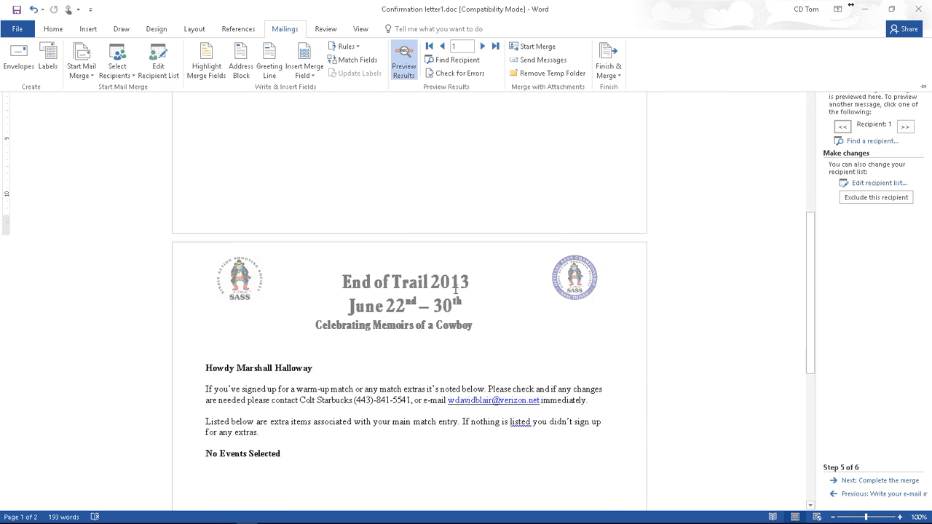
scroll(455, 292, down, 5)
scroll(455, 292, up, 4)
scroll(301, 284, up, 18)
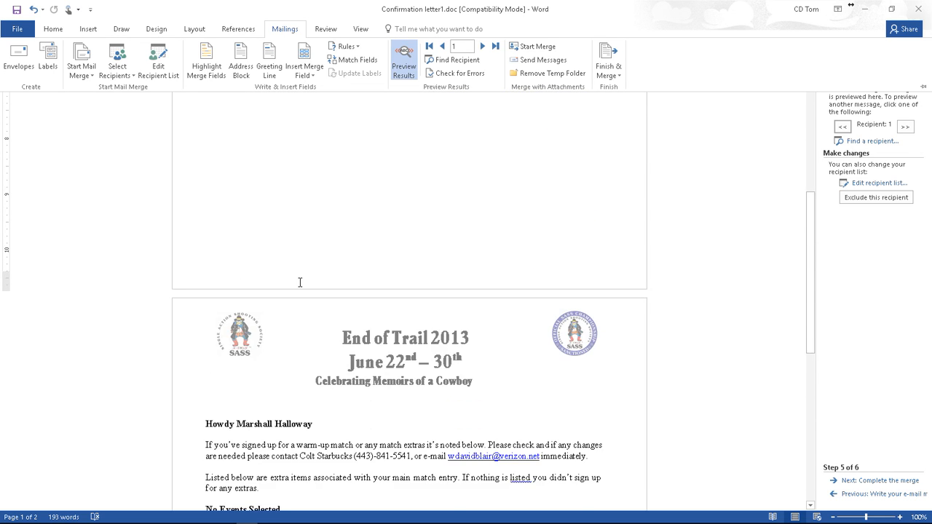
scroll(300, 282, down, 7)
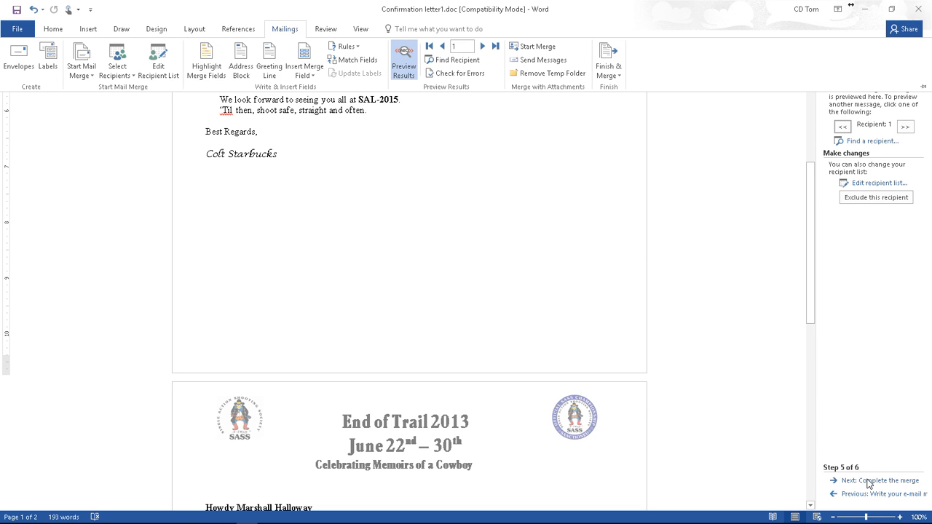
key(ctrl+F1)
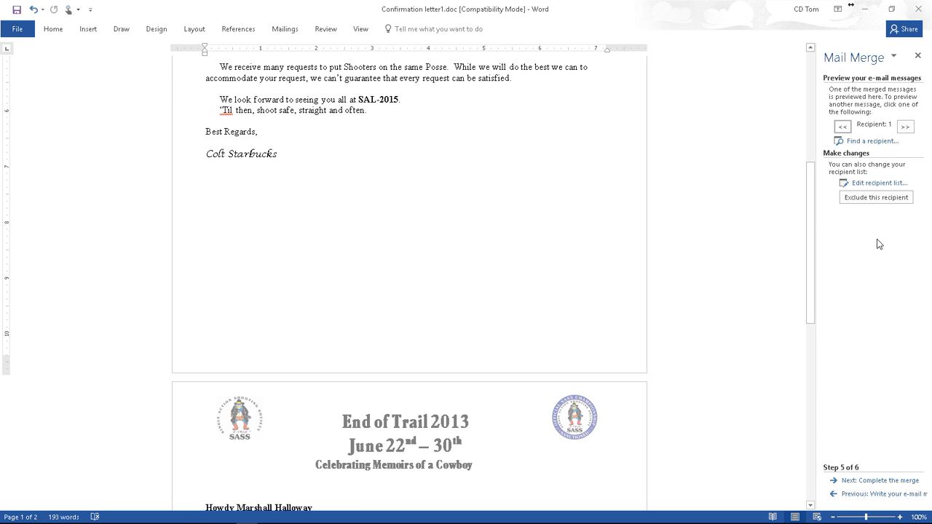
click(864, 482)
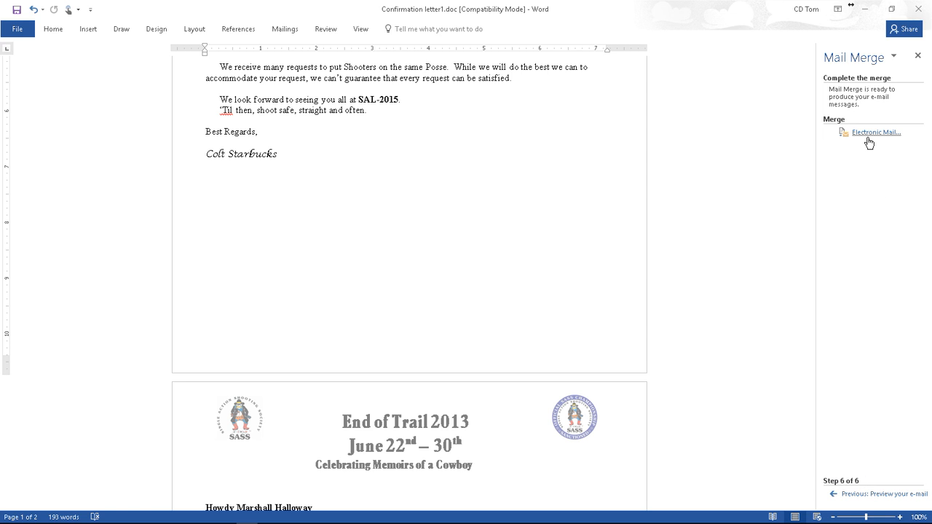
Step: Go back to the preview and scroll through the merged confirmation letters
click(866, 494)
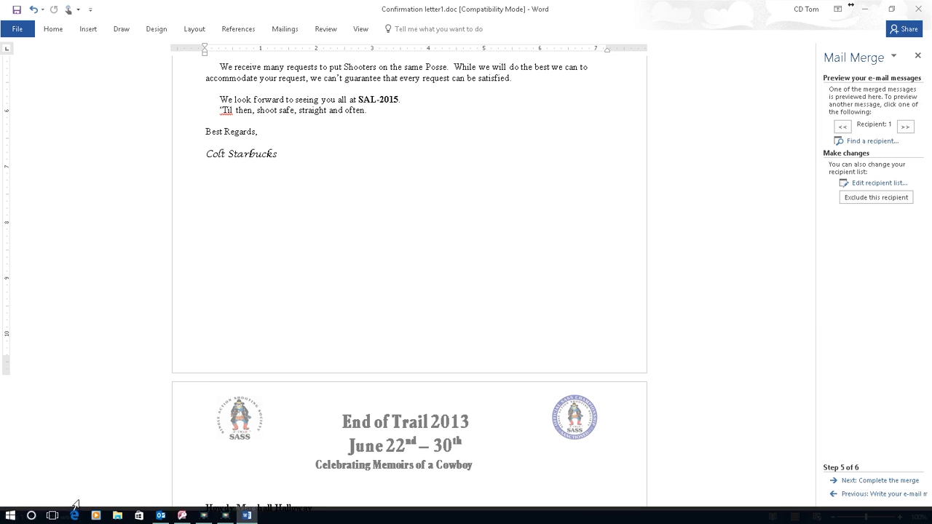
scroll(365, 355, down, 3)
scroll(368, 355, down, 15)
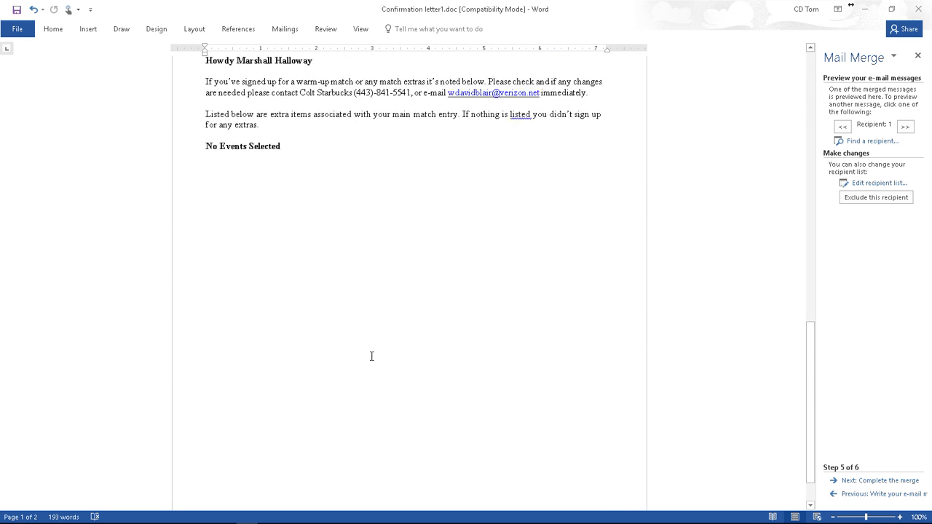
scroll(372, 358, up, 20)
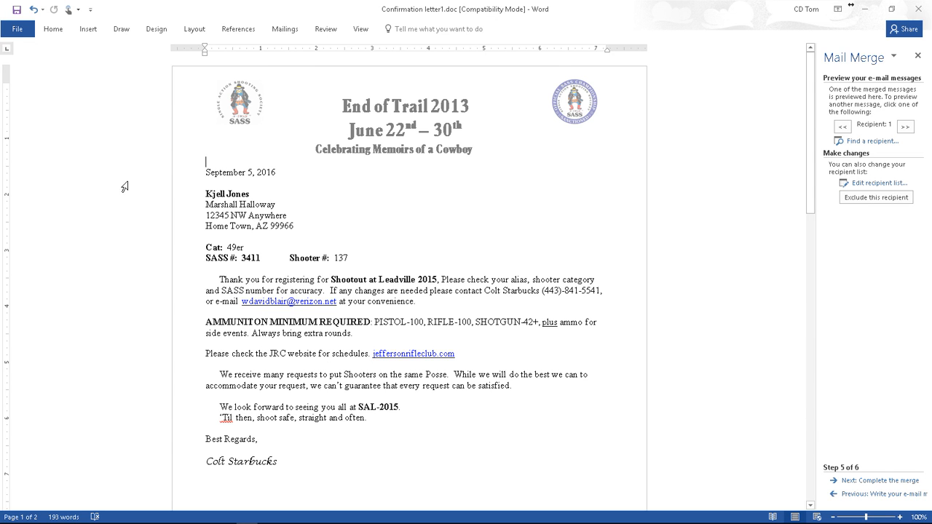
Step: Run Finish & Merge on the confirmation letters, then close Word
click(290, 30)
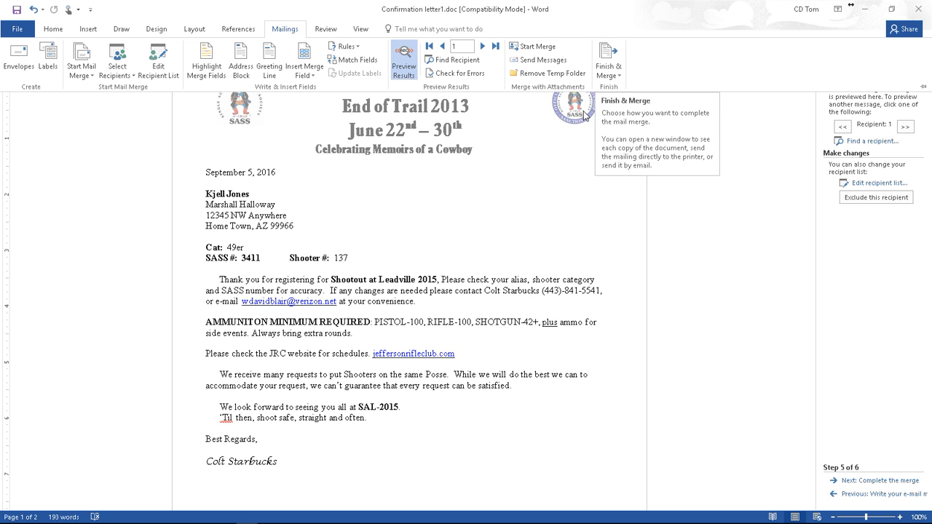
click(530, 47)
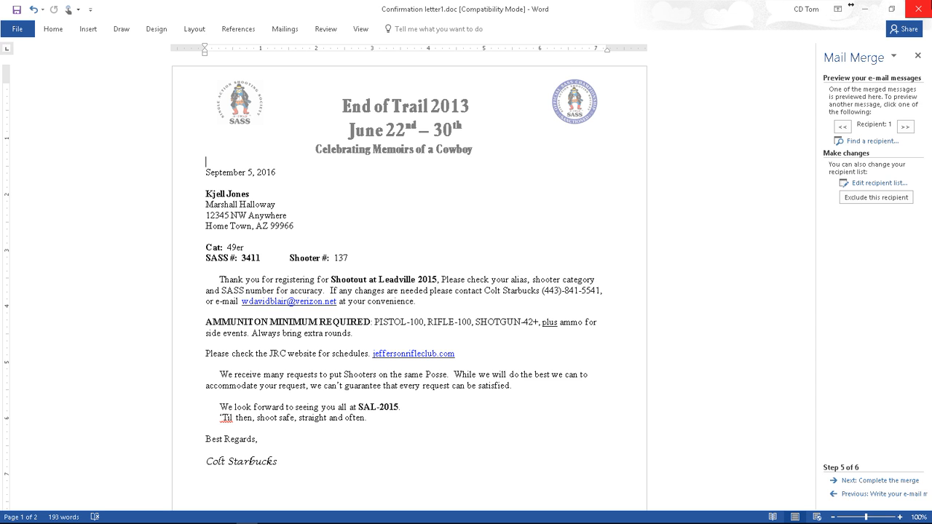
click(921, 10)
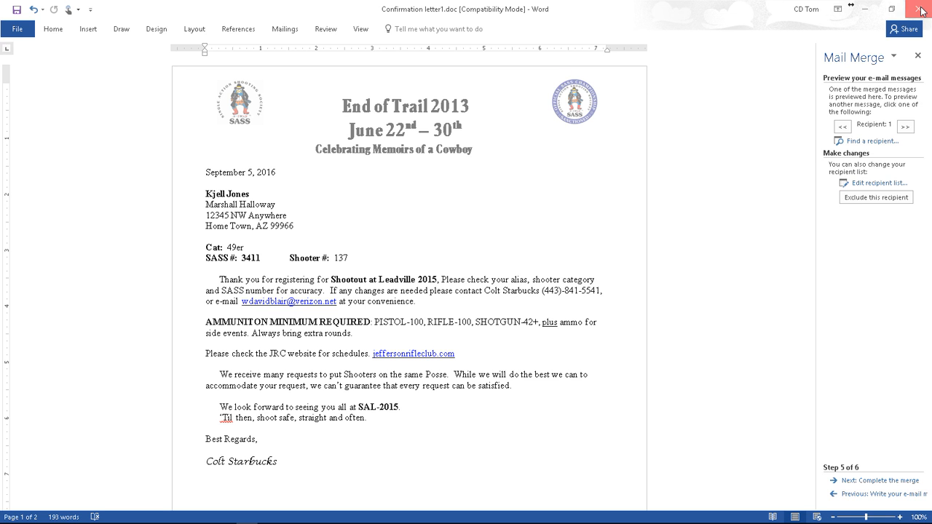
Step: Close Word without saving, skip the letter list and labels, mark letters printed, and leave Reports
click(477, 284)
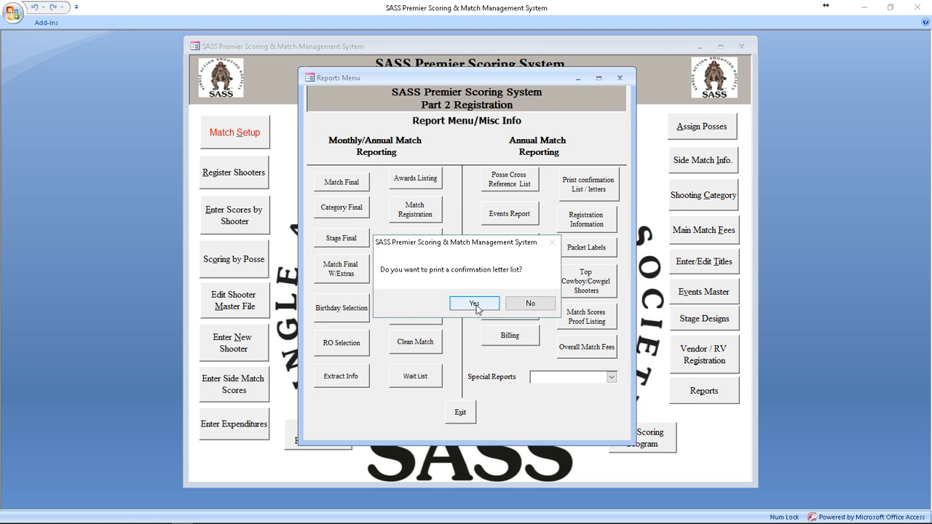
click(531, 304)
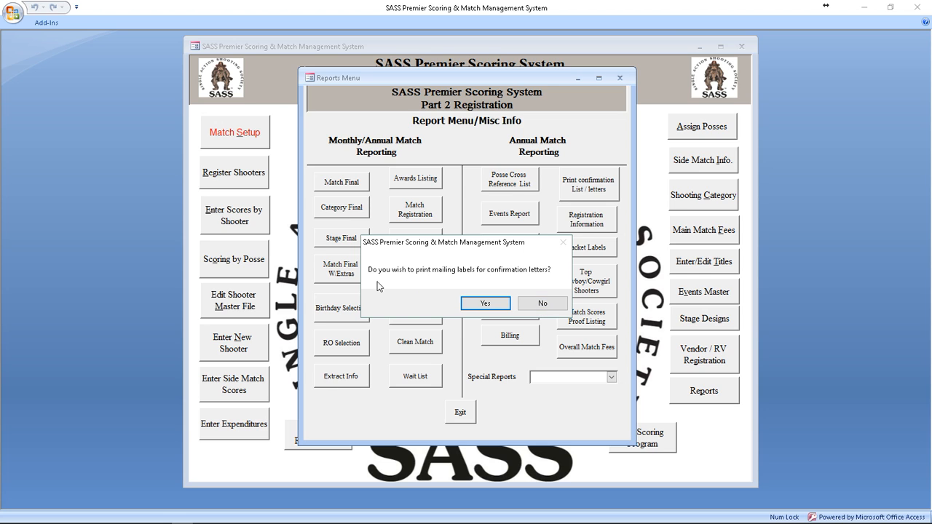
click(543, 304)
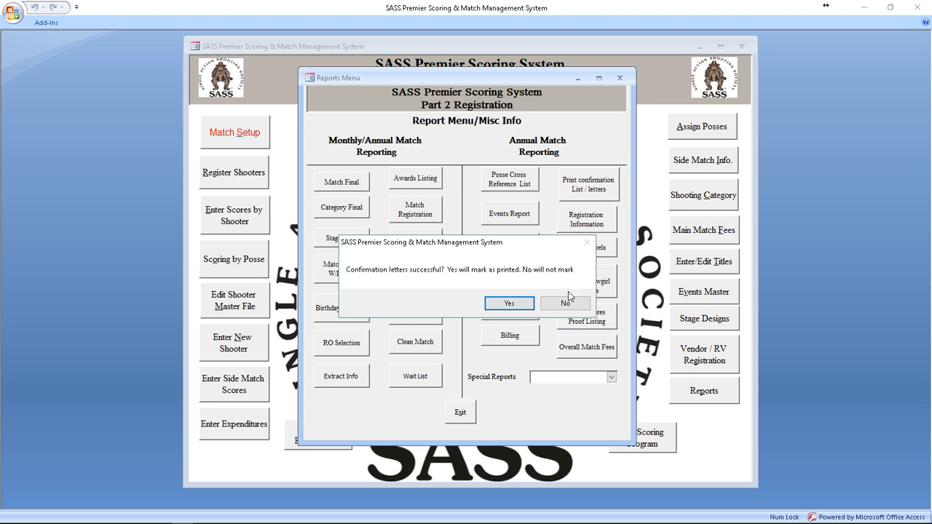
click(509, 303)
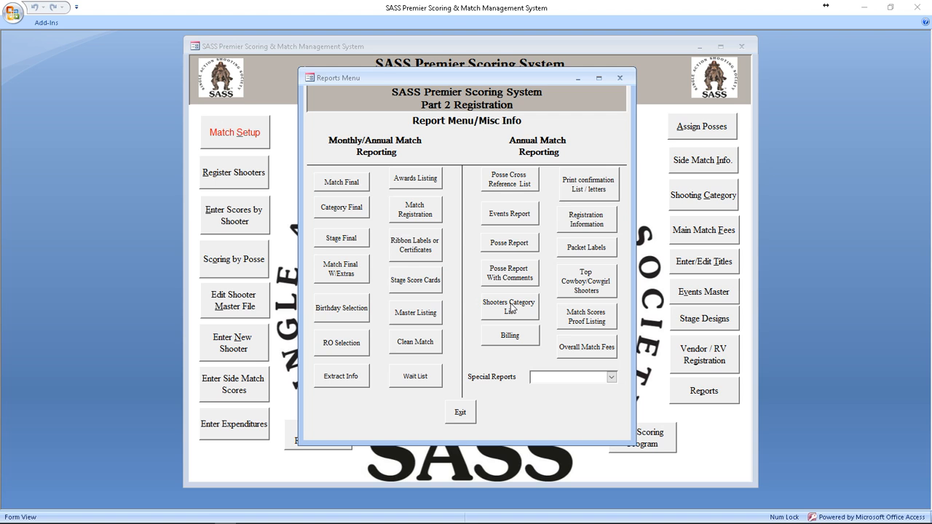
click(462, 413)
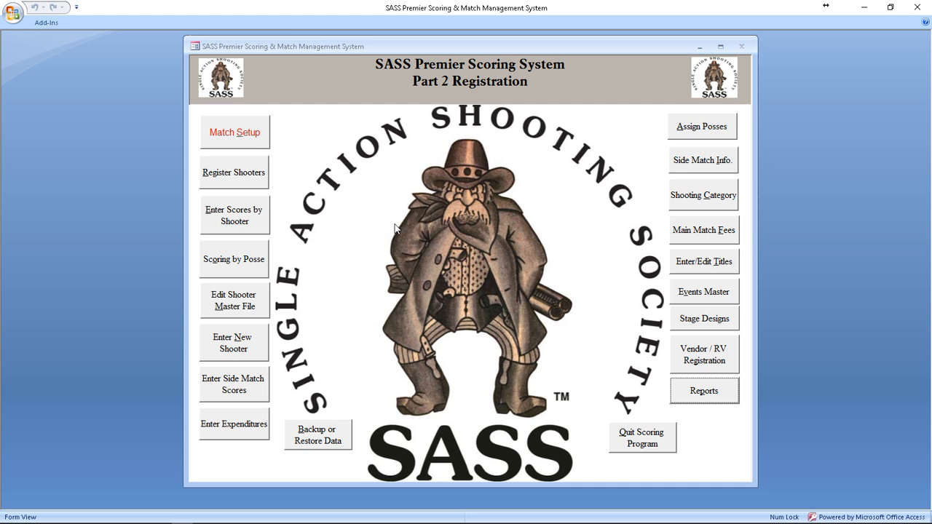
Step: Open Register Shooters and load the shooter's record by SASS number
click(244, 172)
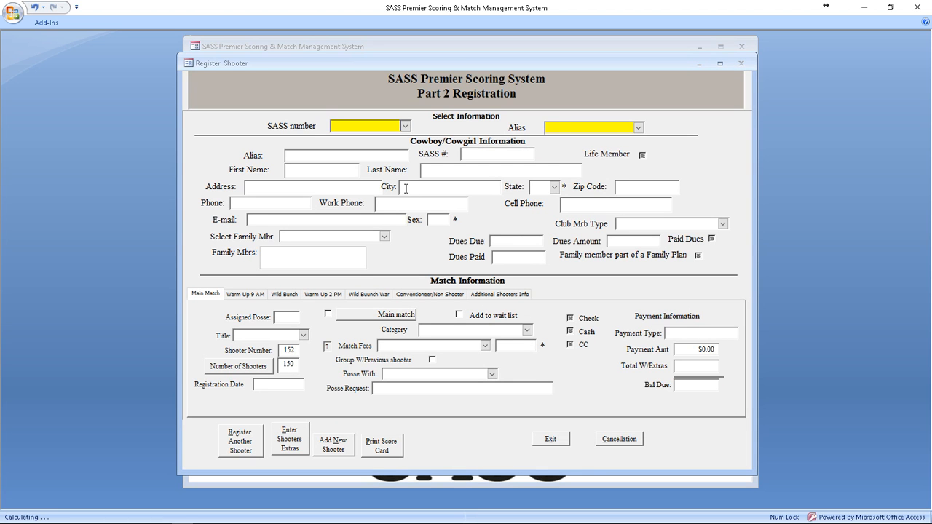
click(404, 128)
text(10411)
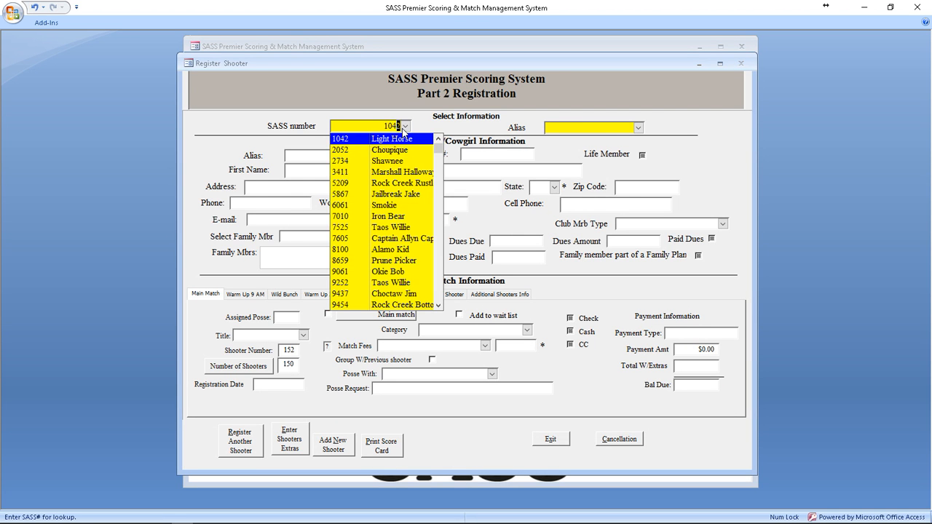
key(Return)
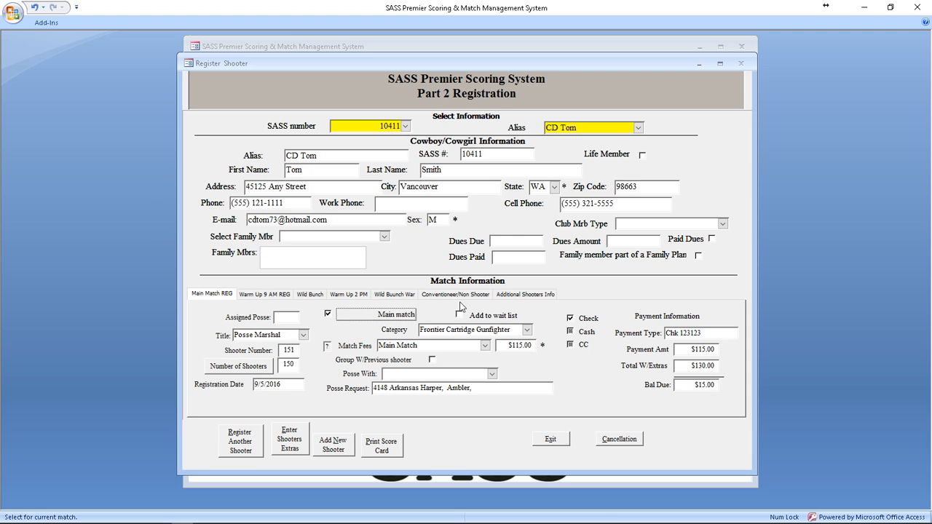
Step: Uncheck Confirmation Letter printed under Additional Shooters Info and close the registration form
click(526, 296)
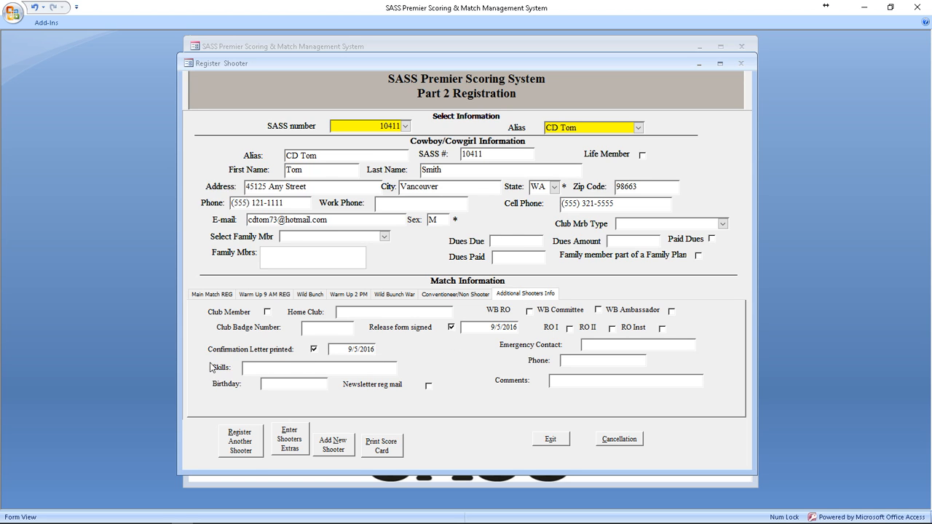
click(314, 349)
click(314, 350)
click(558, 440)
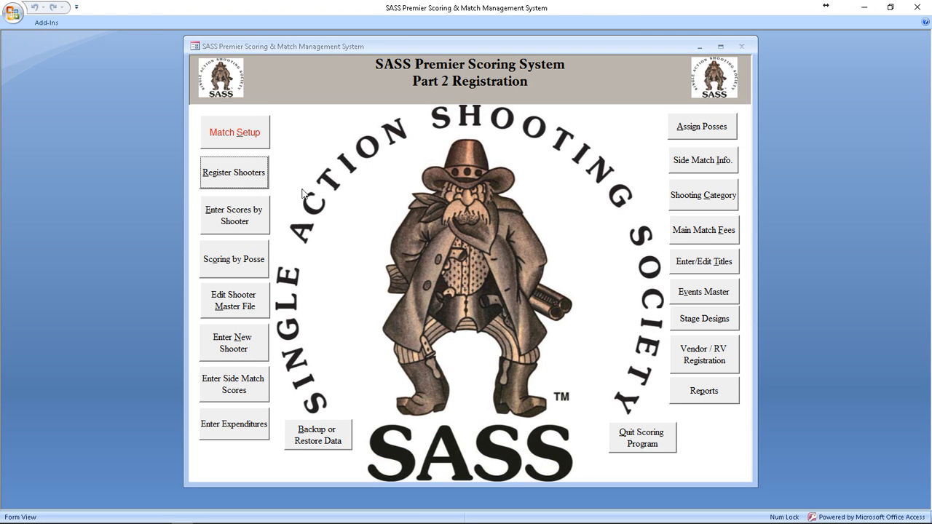
Step: In Match Setup, keep previous matches and reset the confirmation letter switch for all shooters
click(245, 139)
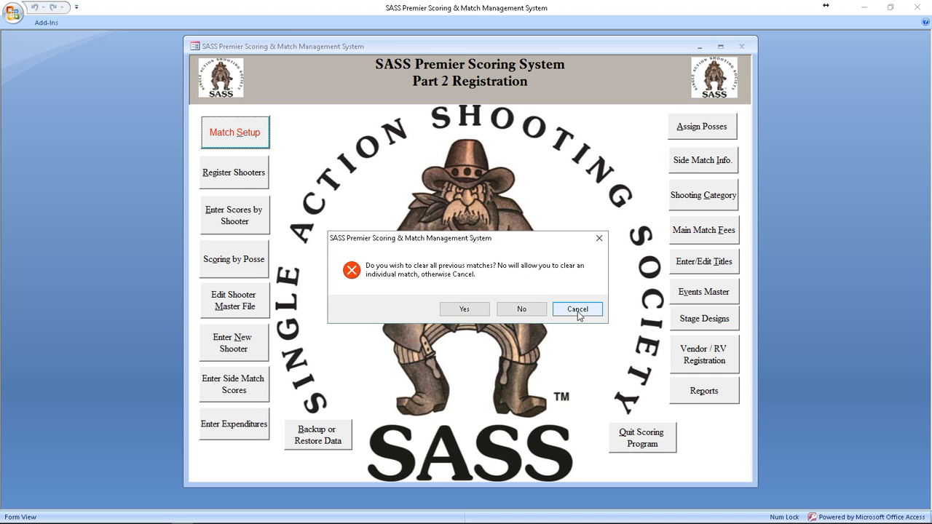
click(578, 310)
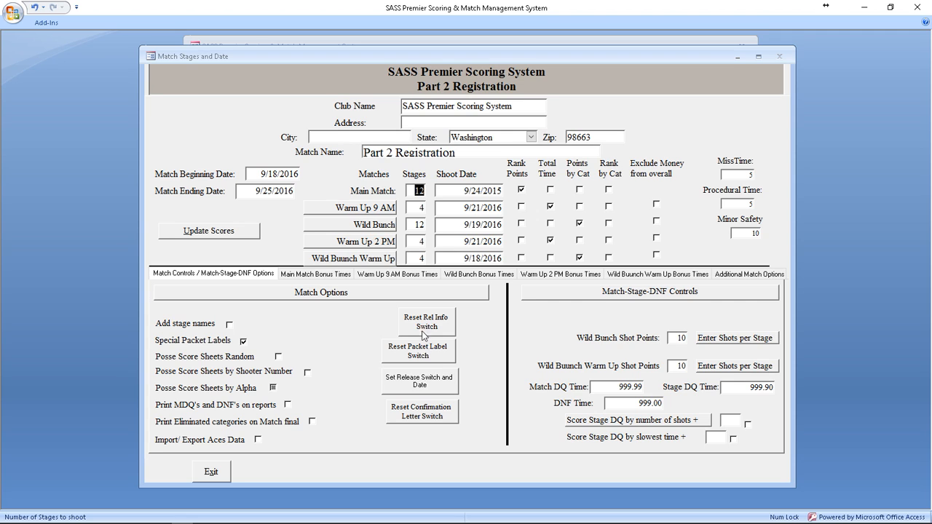
click(421, 417)
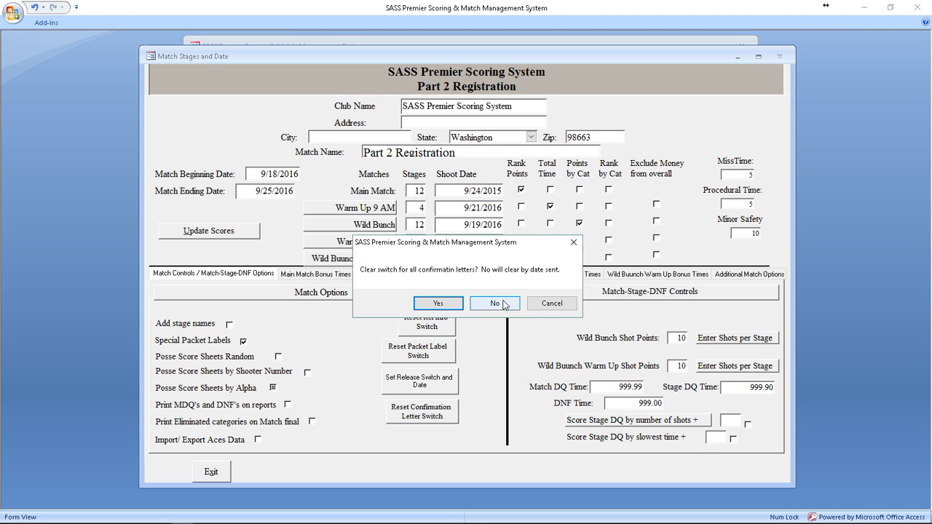
click(438, 304)
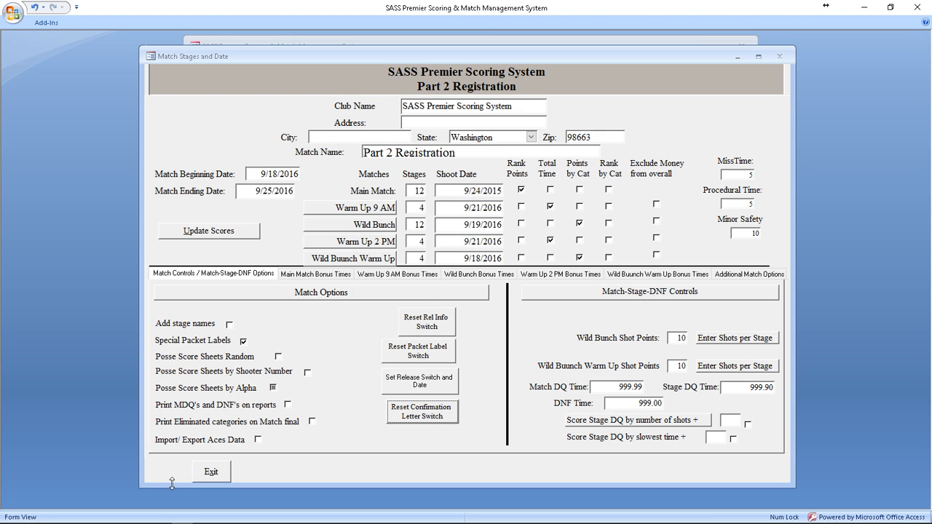
click(212, 473)
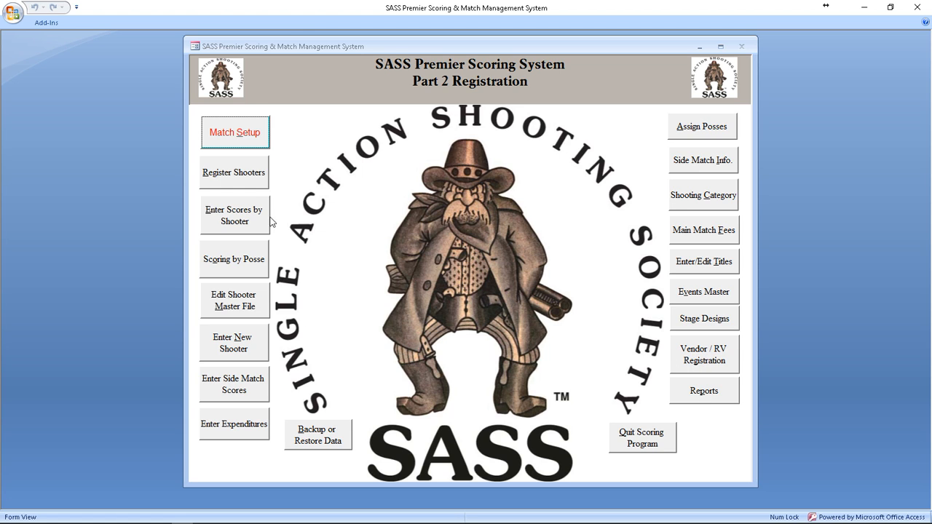
Step: Reload the shooter's registration by SASS number and bring up their Event Registration extras
click(245, 174)
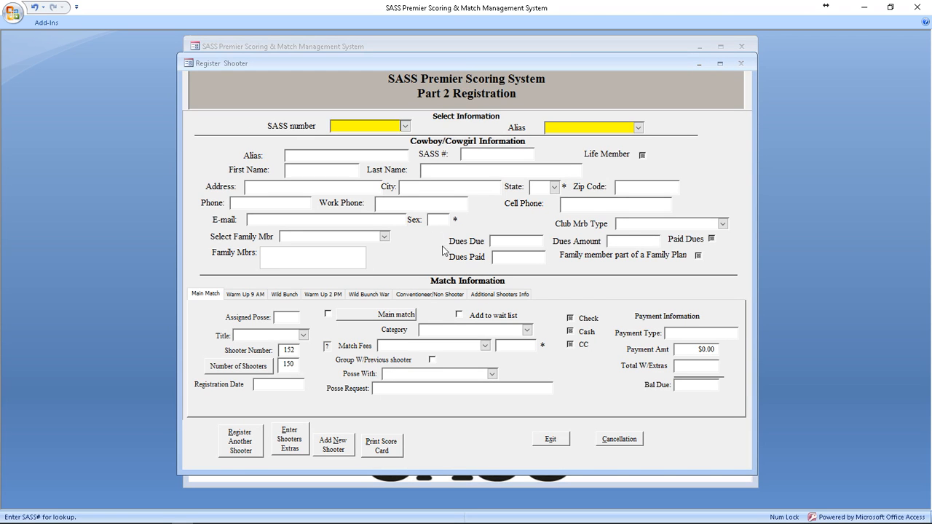
click(405, 130)
text(10411)
key(Return)
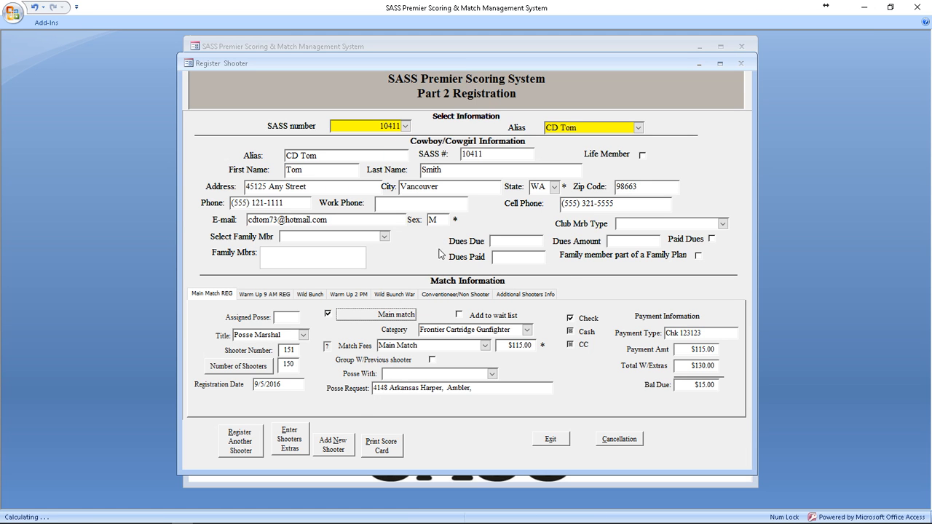
click(299, 442)
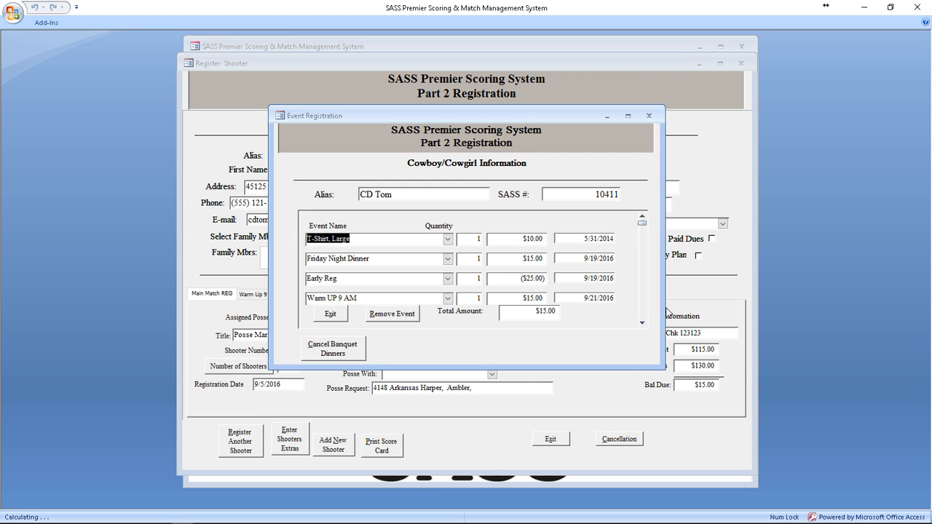
Step: Add a Camping Full Hook-up per day (RV) line to the shooter's extras
click(642, 323)
click(642, 323)
click(643, 322)
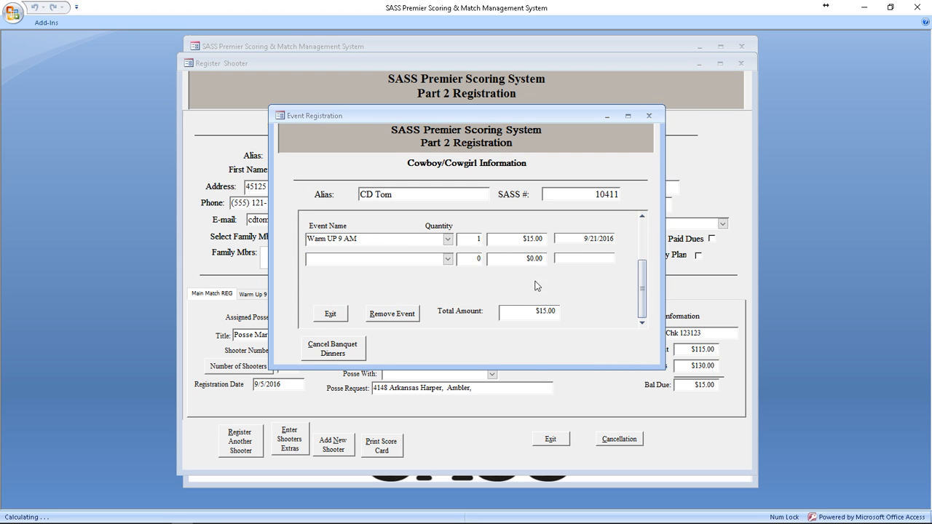
click(448, 260)
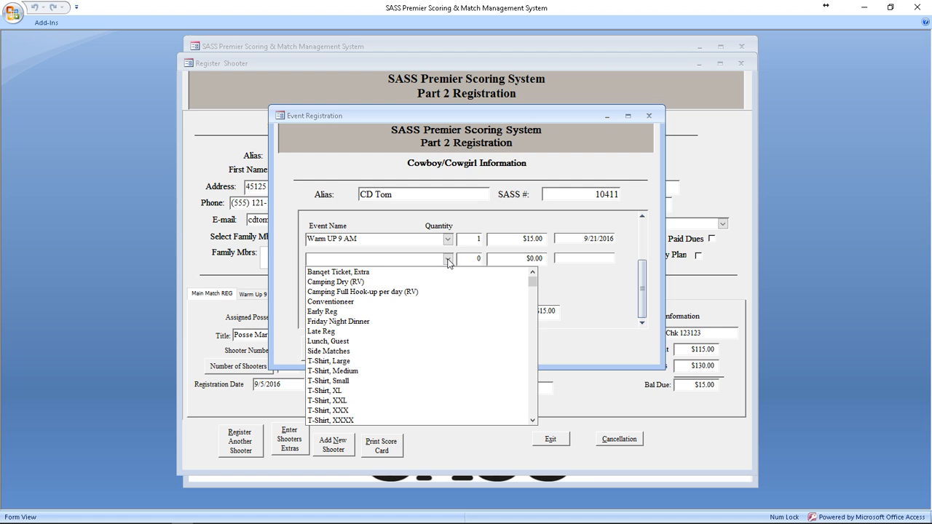
click(379, 293)
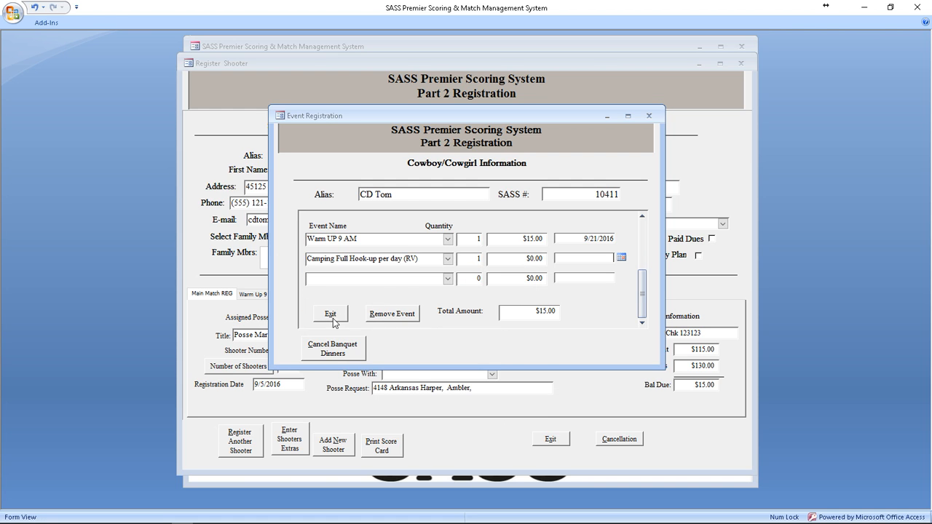
key(Tab)
key(Tab)
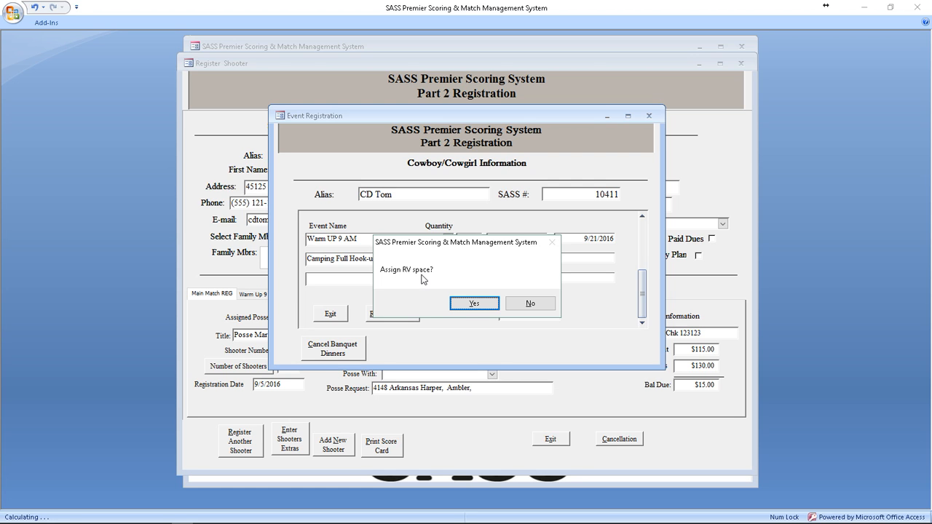
Step: Accept assigning an RV space and list all RV spaces, not just available ones
click(474, 306)
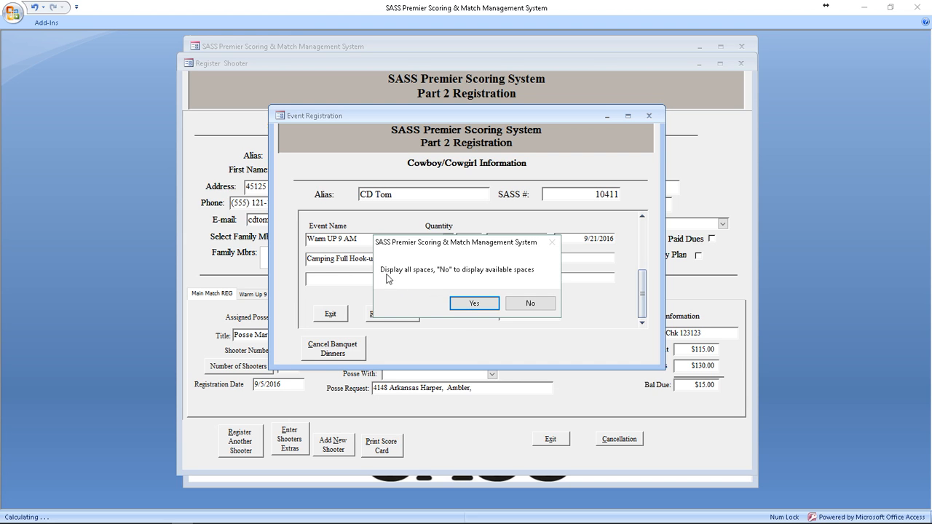
click(473, 304)
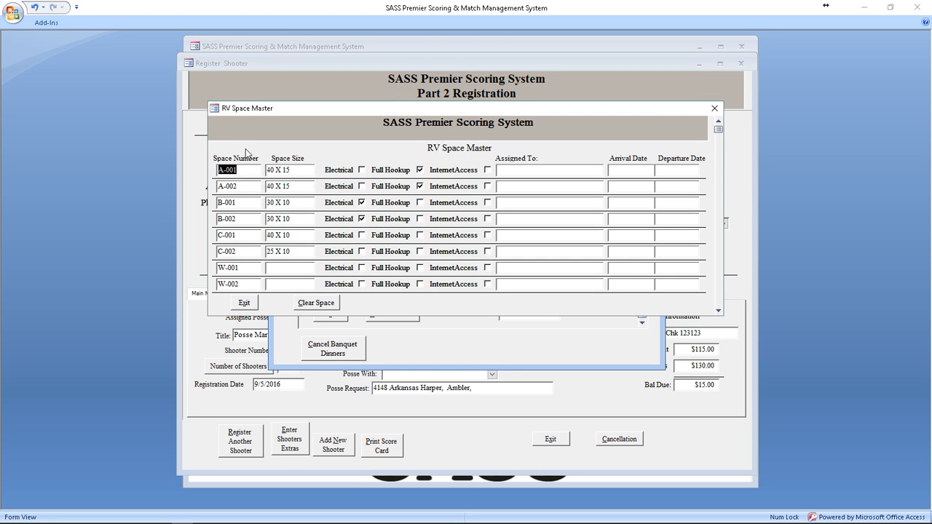
scroll(352, 202, down, 2)
scroll(351, 202, down, 3)
scroll(347, 264, up, 5)
Step: Assign space A-001 to the shooter, arriving 9/18/2016 and departing 9/25/2016
double_click(538, 169)
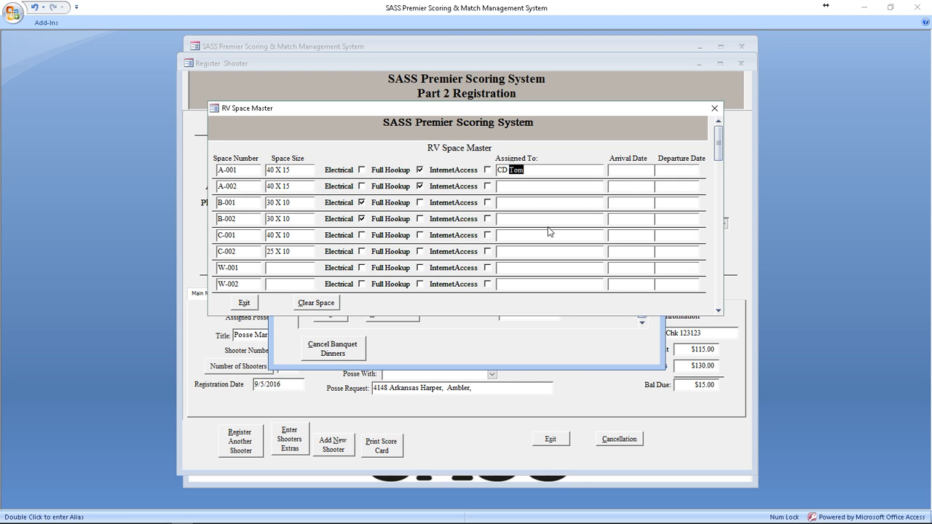
key(Tab)
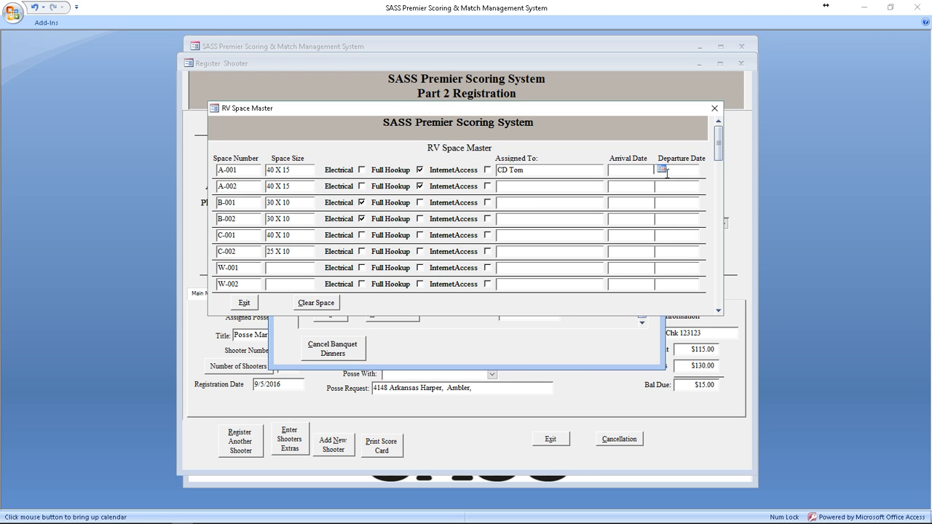
click(661, 170)
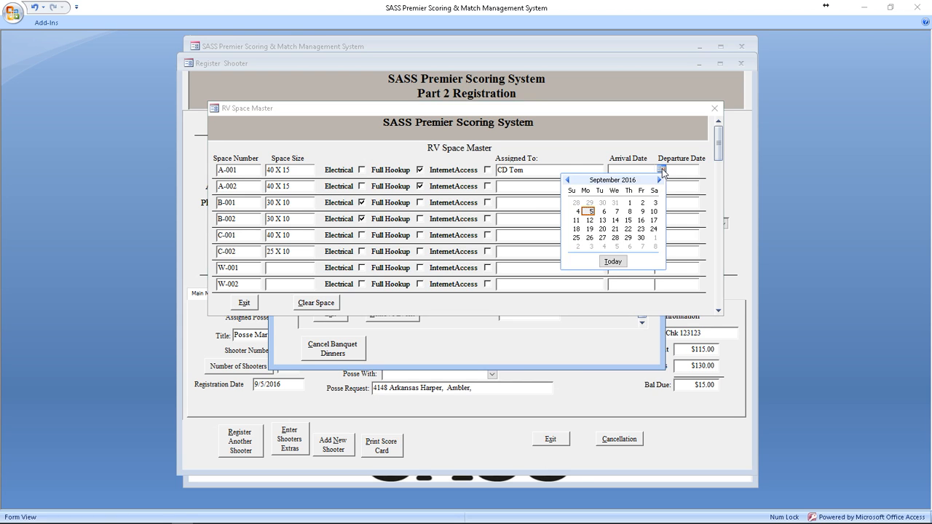
click(577, 229)
key(Tab)
key(Tab)
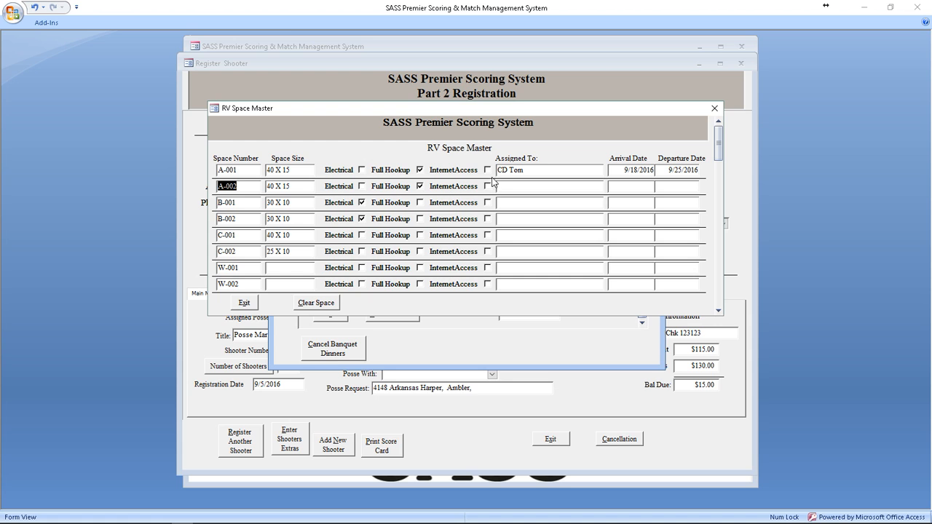
click(245, 303)
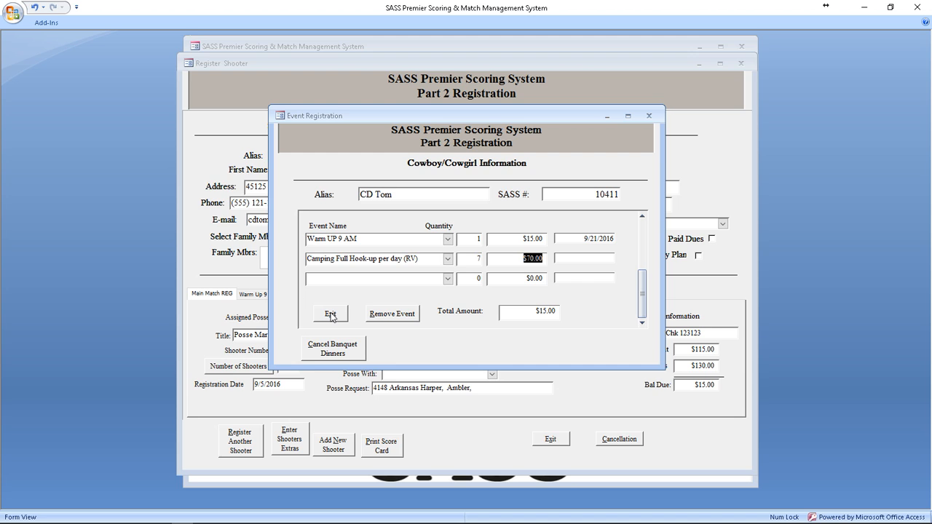
Step: Finish the extras at $200.00 total, $85.00 due, dismiss the RV prompts, and open Reports
key(Tab)
click(335, 316)
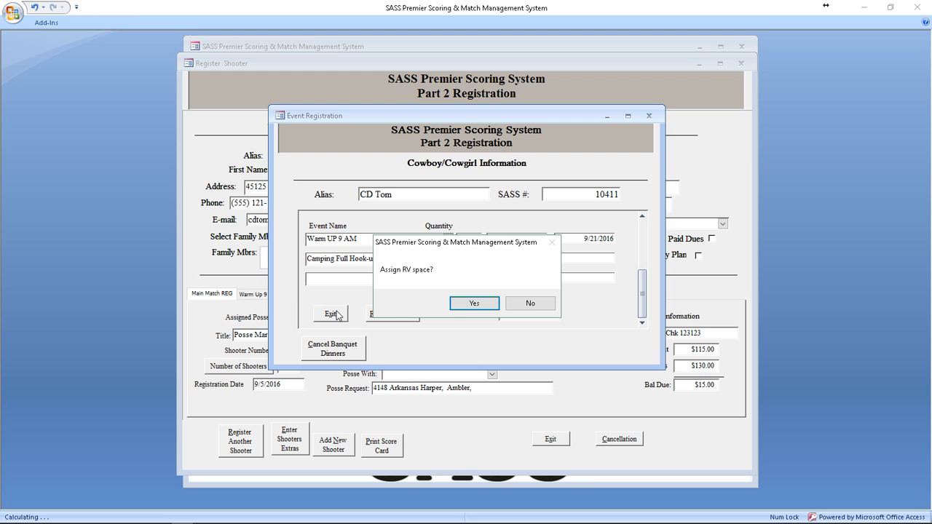
click(478, 304)
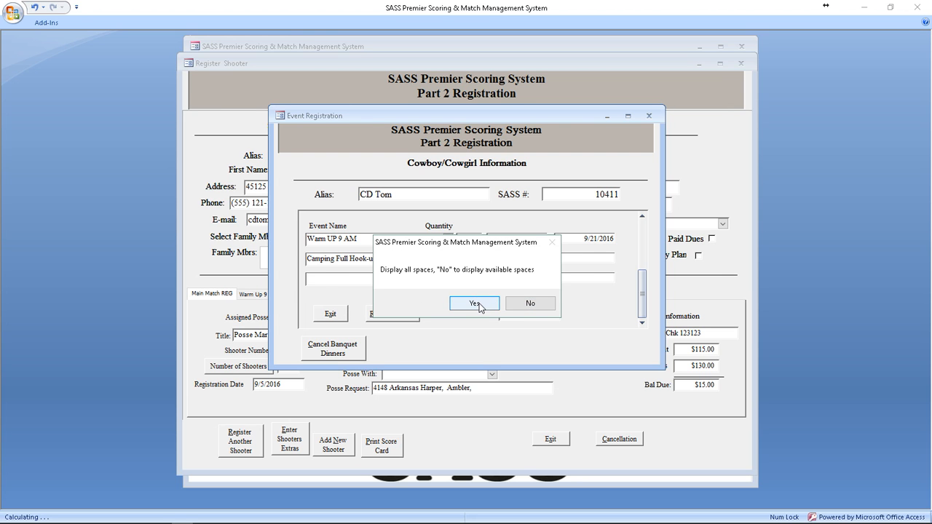
click(475, 302)
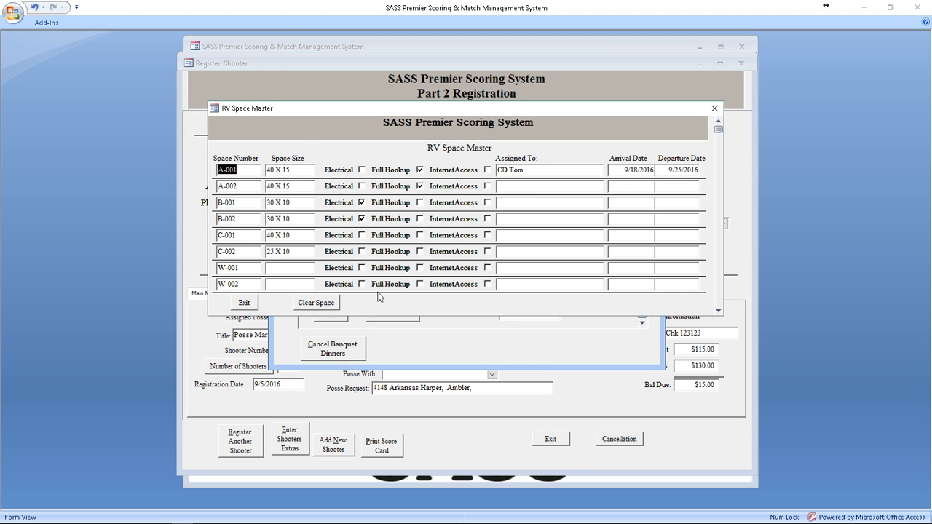
click(245, 304)
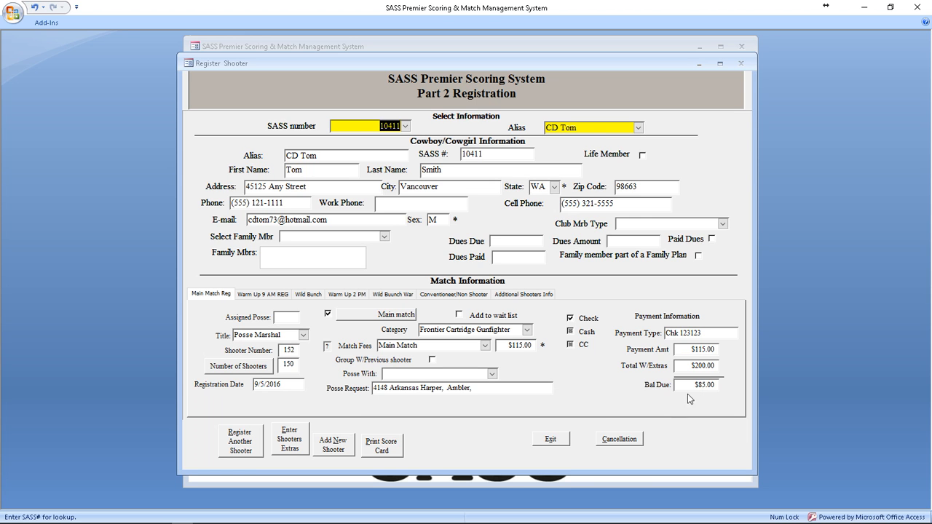
click(555, 439)
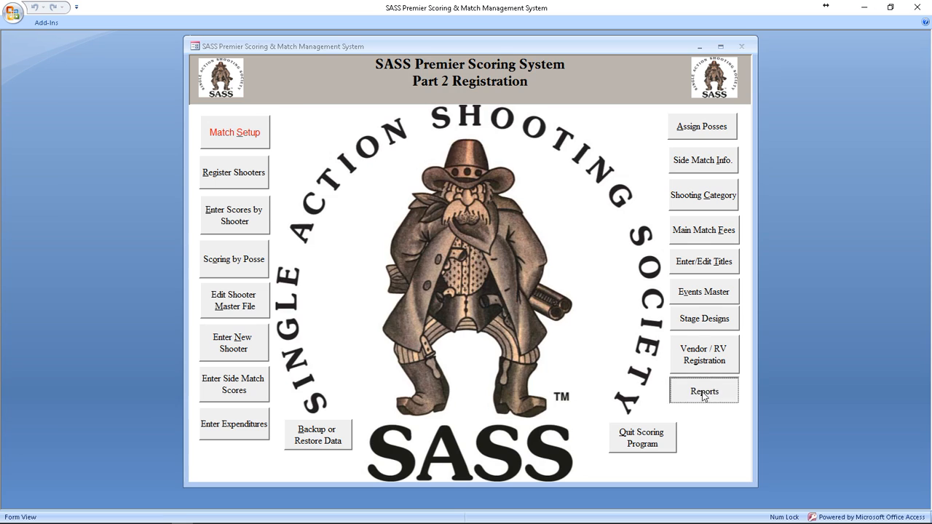
click(705, 394)
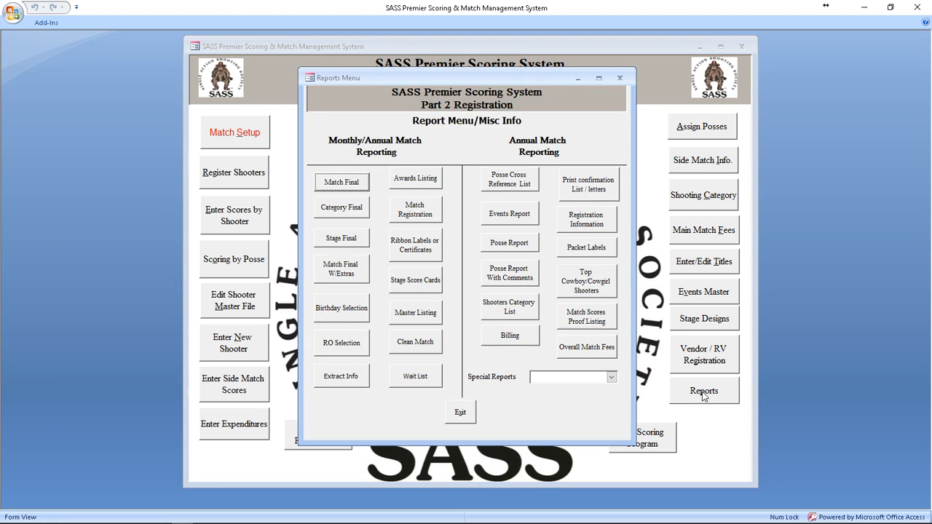
Step: Preview the Bal Due - Payment Register from the Special Reports list
click(612, 376)
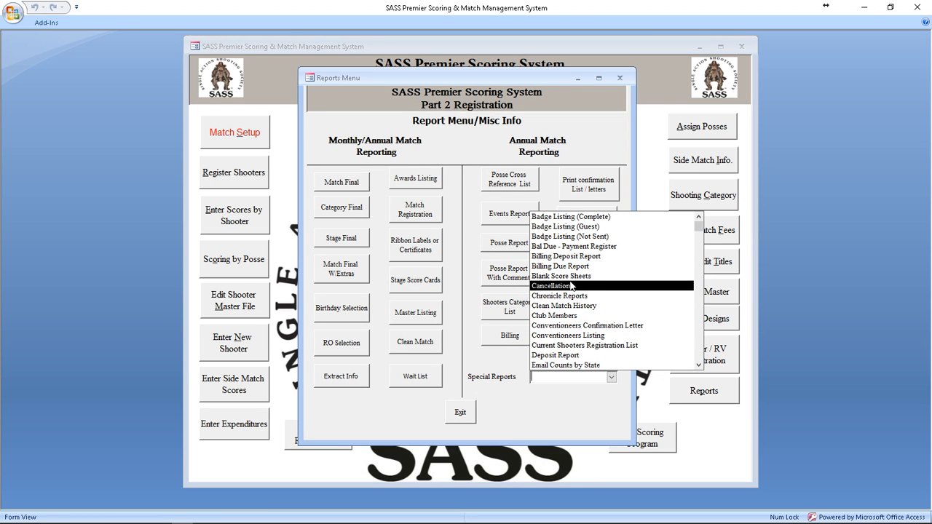
click(556, 246)
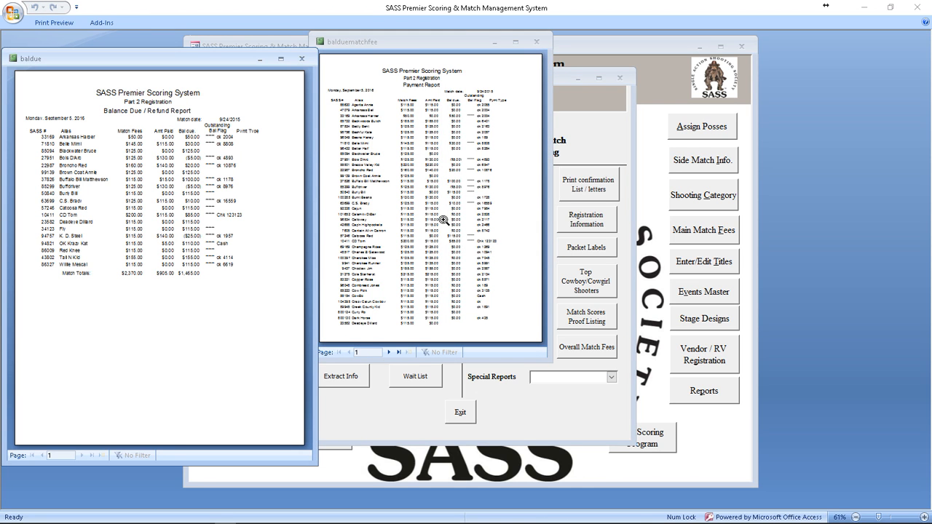
Step: Reposition, zoom and widen the Balance Due/Refund Report to review payment columns, then close it
drag(443, 48, 602, 70)
drag(171, 65, 292, 73)
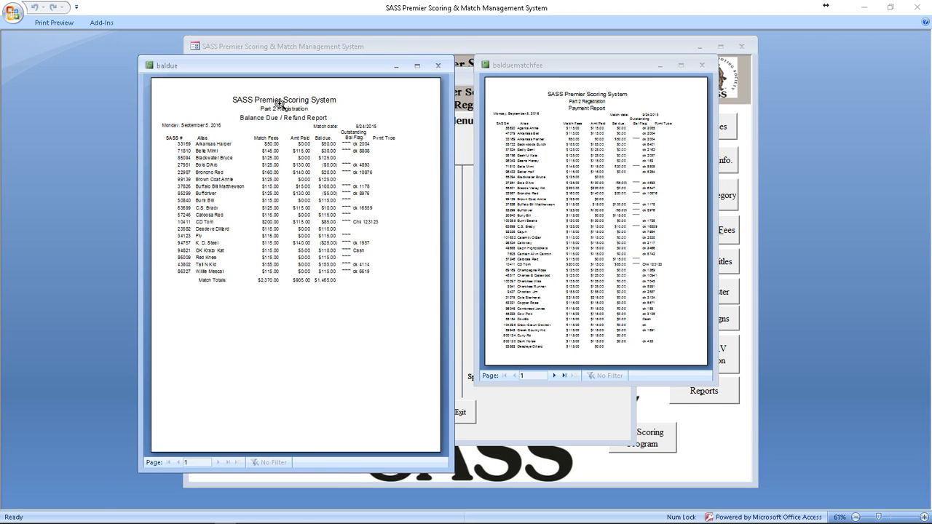
click(245, 147)
drag(450, 164, 560, 165)
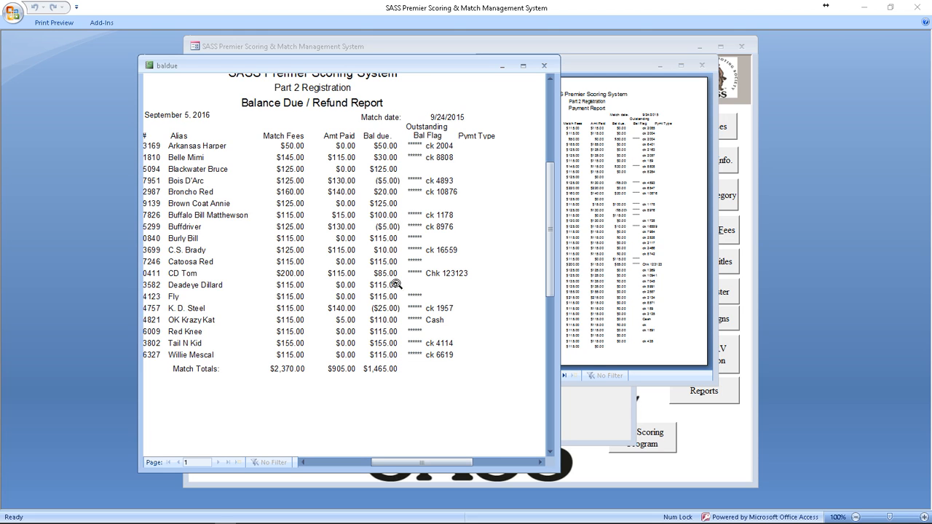
click(542, 66)
Step: Zoom, widen and enlarge the Payment Report, review its last page, then close it
click(565, 121)
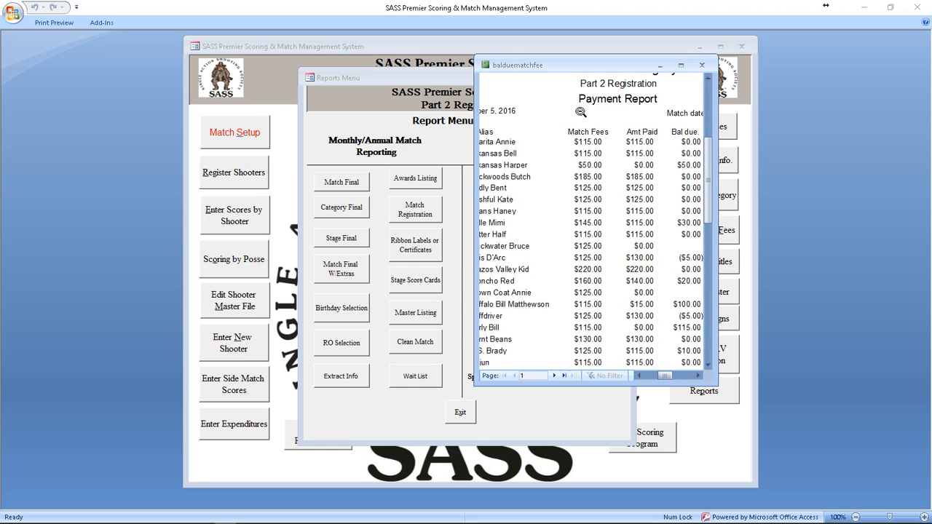
drag(587, 70, 344, 72)
drag(471, 148, 688, 152)
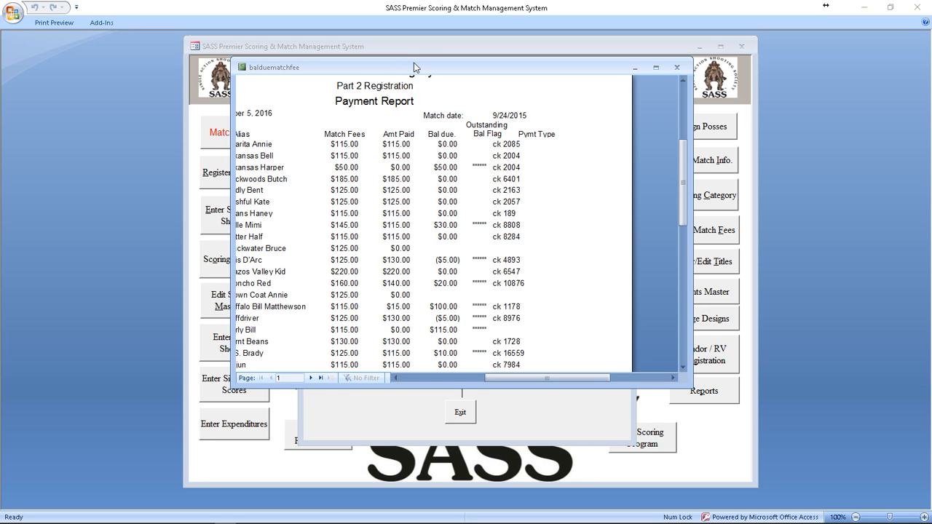
drag(395, 385, 394, 483)
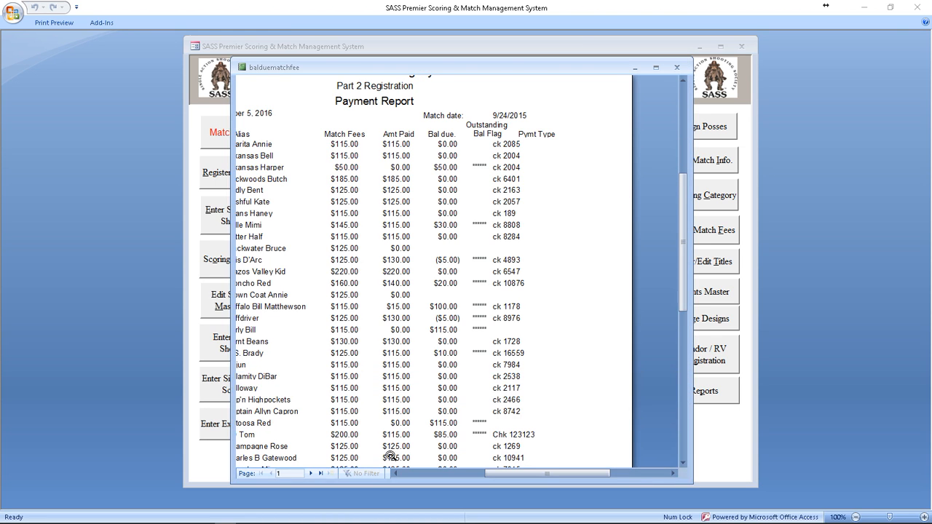
drag(527, 472, 512, 474)
scroll(446, 411, down, 7)
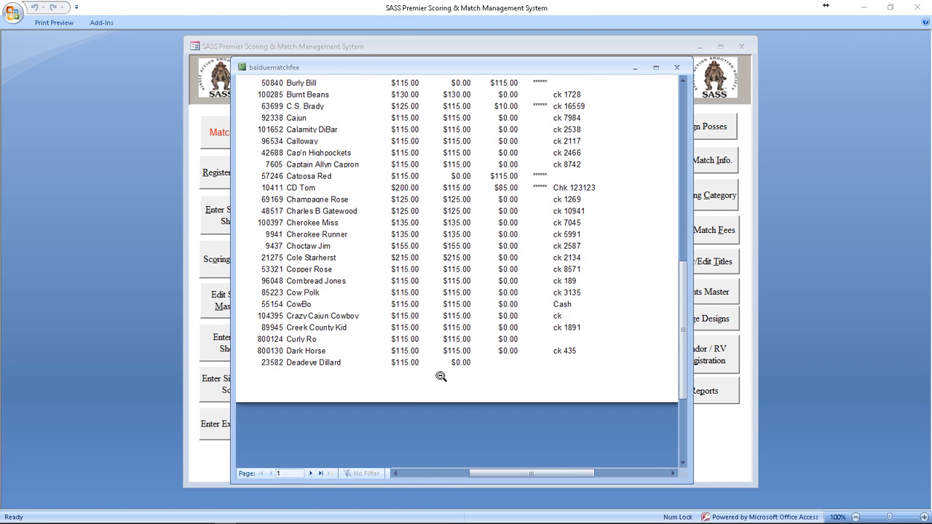
click(321, 474)
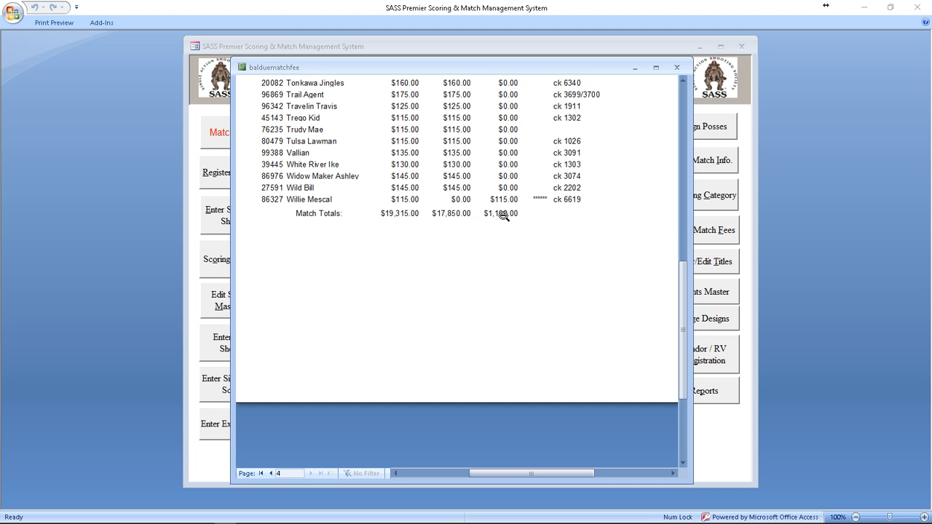
scroll(539, 227, up, 3)
scroll(540, 227, up, 5)
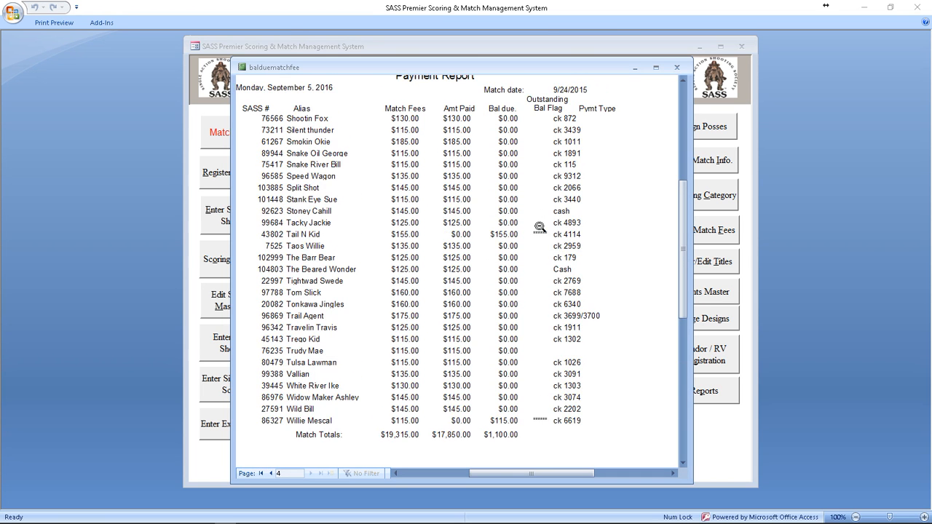
scroll(539, 226, up, 2)
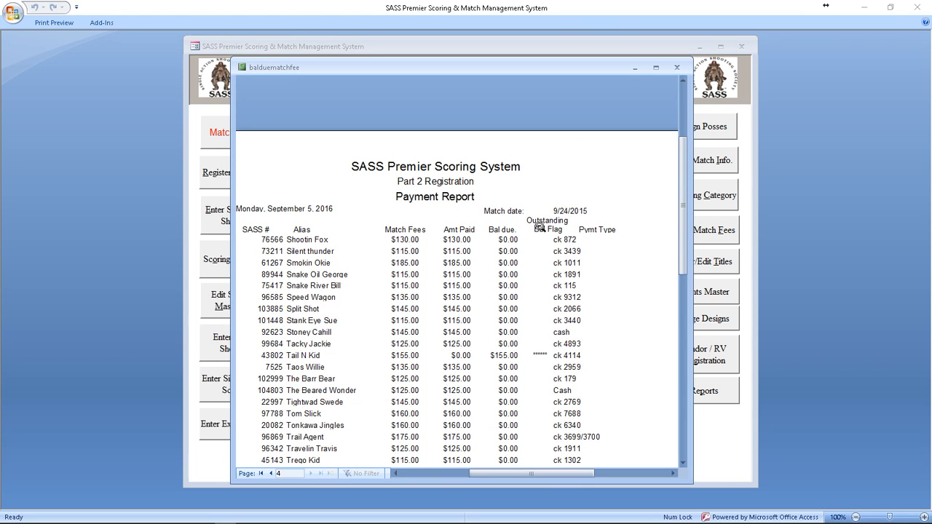
click(678, 67)
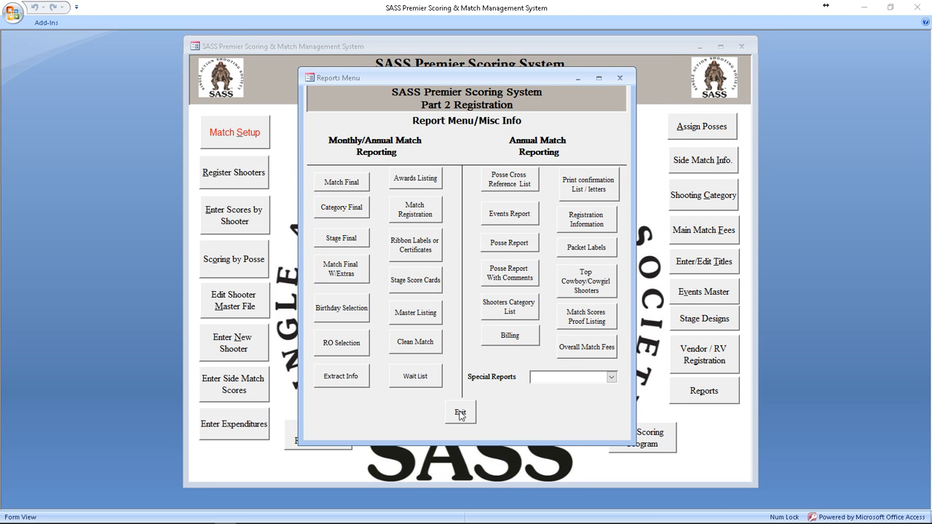
Step: Run the Main Match registration fee report without PDF/RTF files, review and close the MatchFee Summary
click(423, 210)
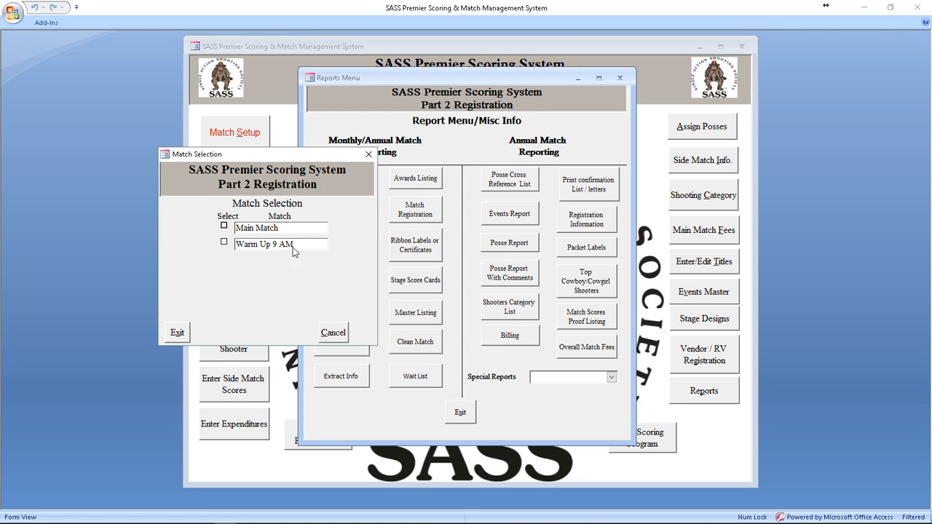
click(267, 228)
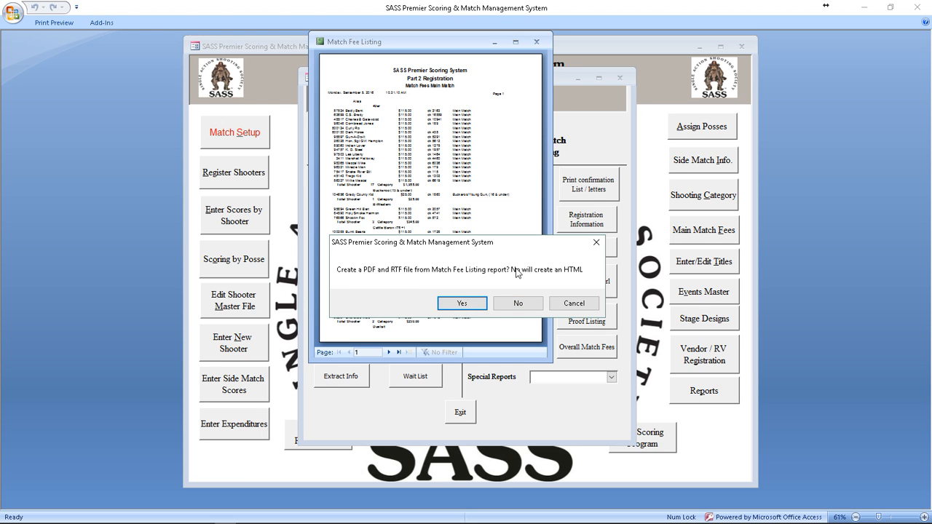
click(588, 307)
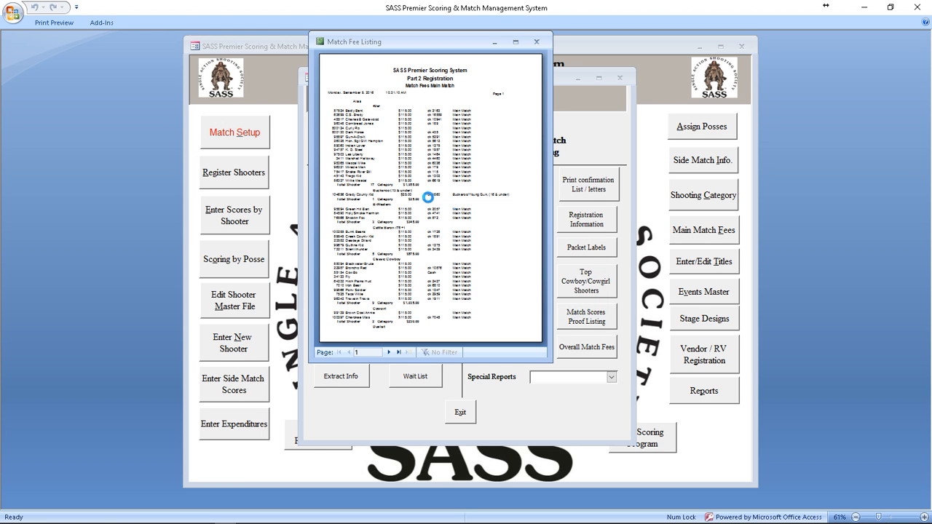
click(201, 88)
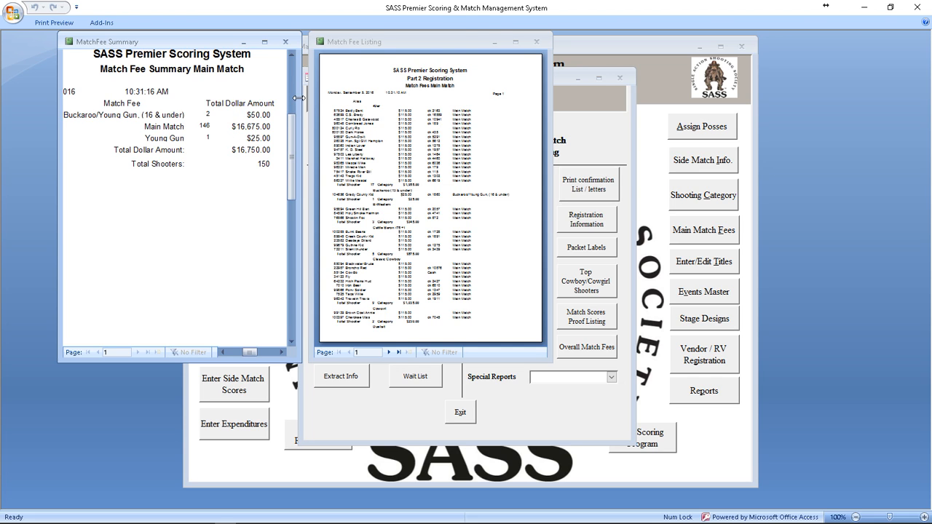
drag(299, 97, 462, 98)
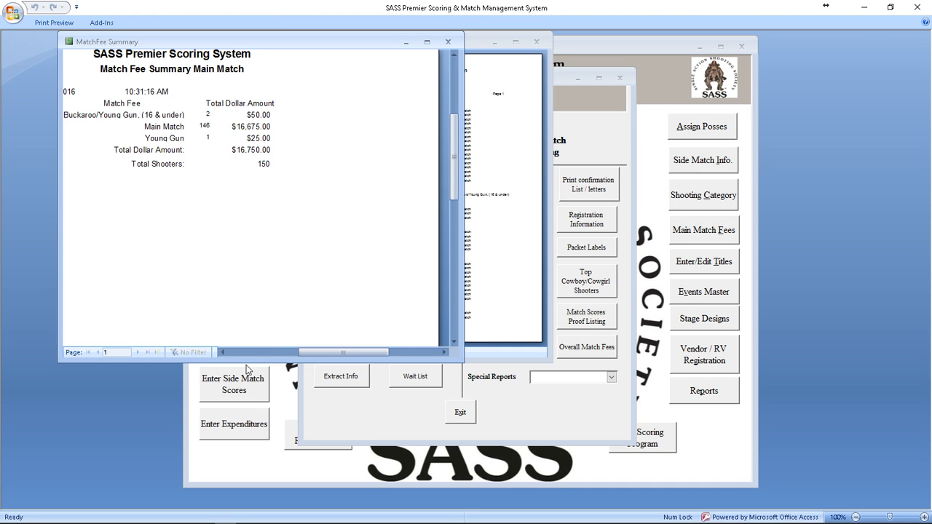
click(449, 42)
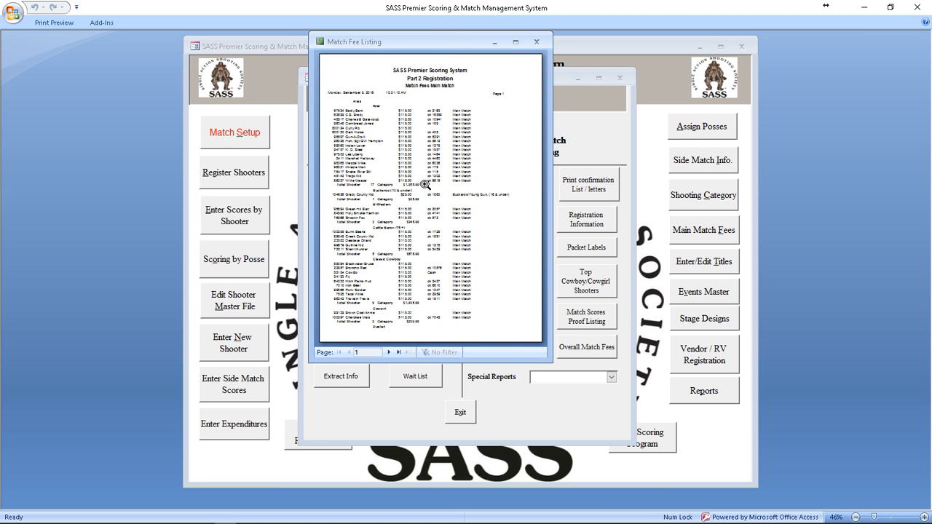
Step: Zoom and widen the Match Fee Listing to show the match column
click(381, 154)
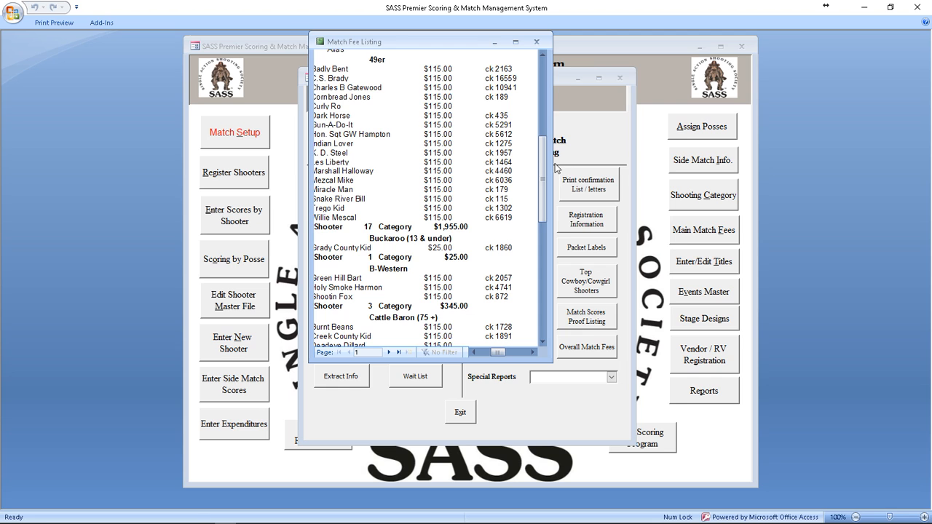
drag(553, 163, 760, 181)
drag(603, 353, 587, 353)
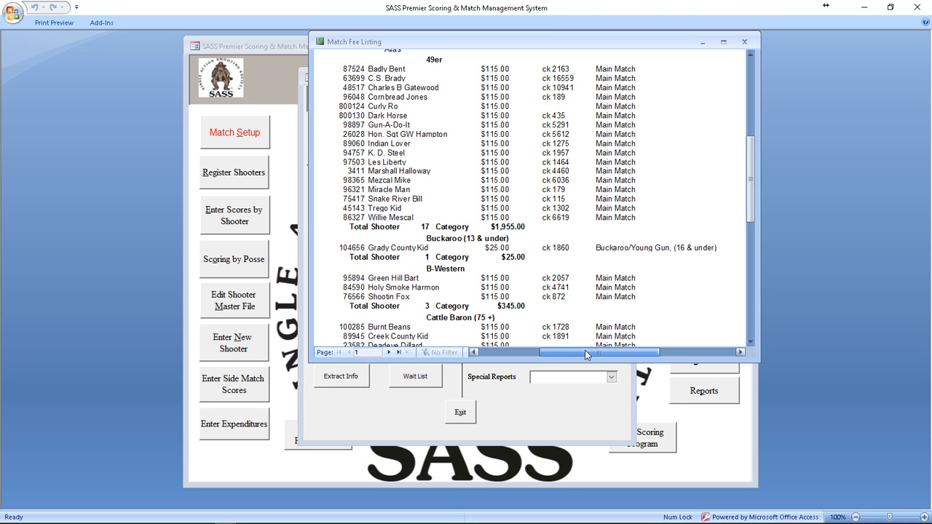
scroll(481, 240, up, 3)
scroll(451, 140, down, 3)
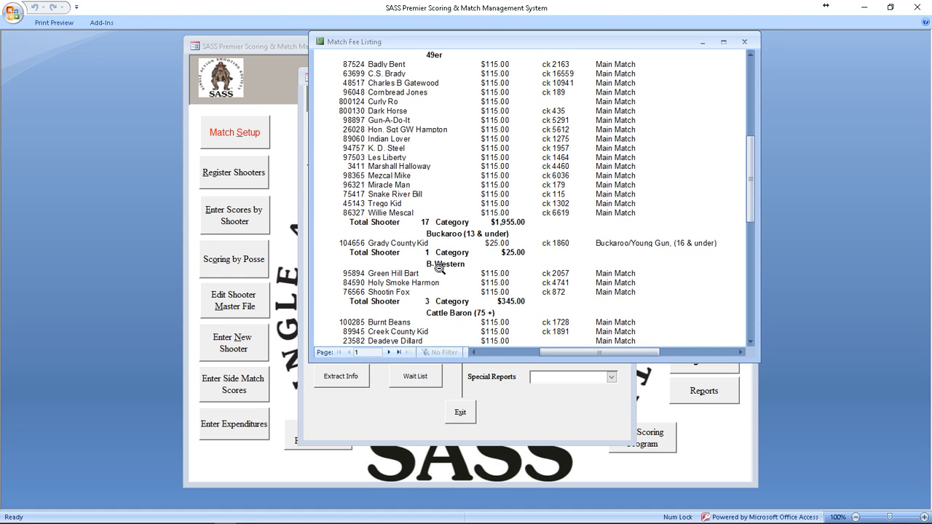
scroll(444, 318, down, 3)
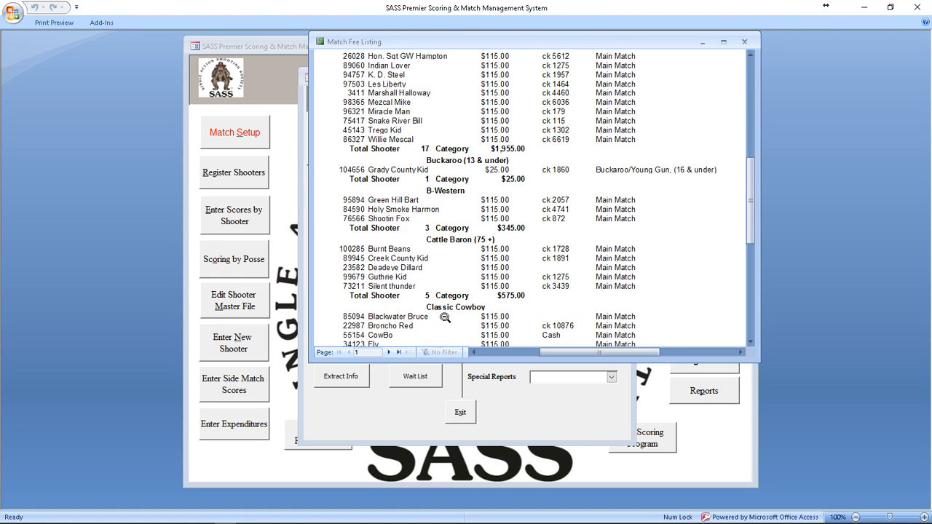
scroll(445, 314, down, 3)
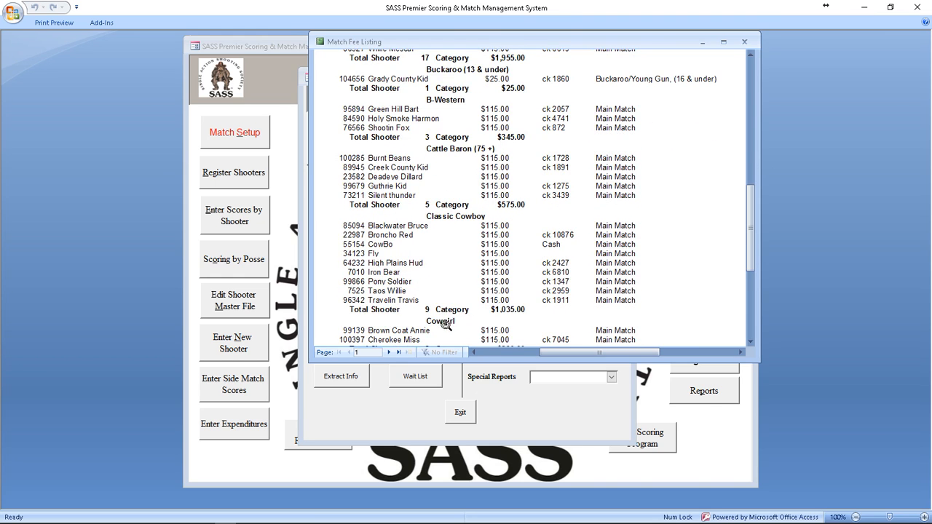
scroll(445, 317, down, 3)
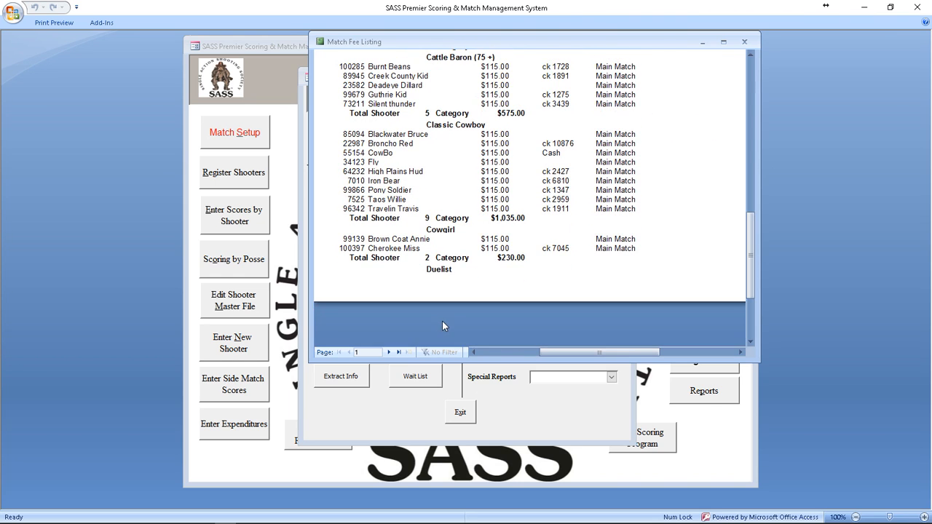
Step: Page through the Match Fee Listing: last page, then back to pages 4 and 3
click(399, 354)
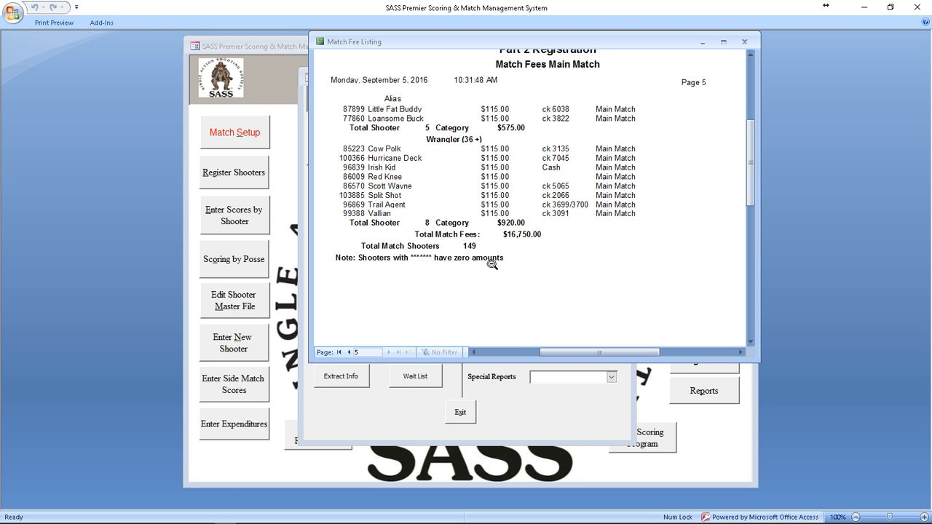
scroll(492, 264, up, 3)
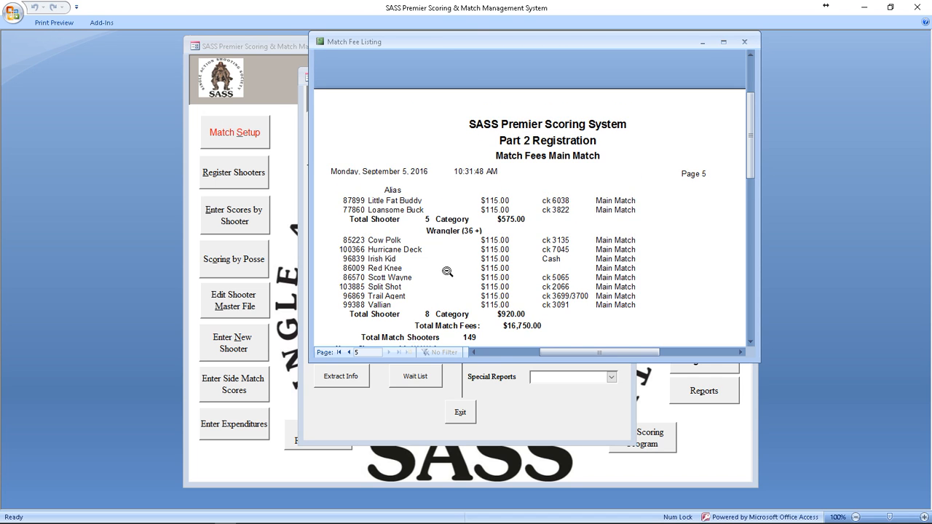
click(347, 353)
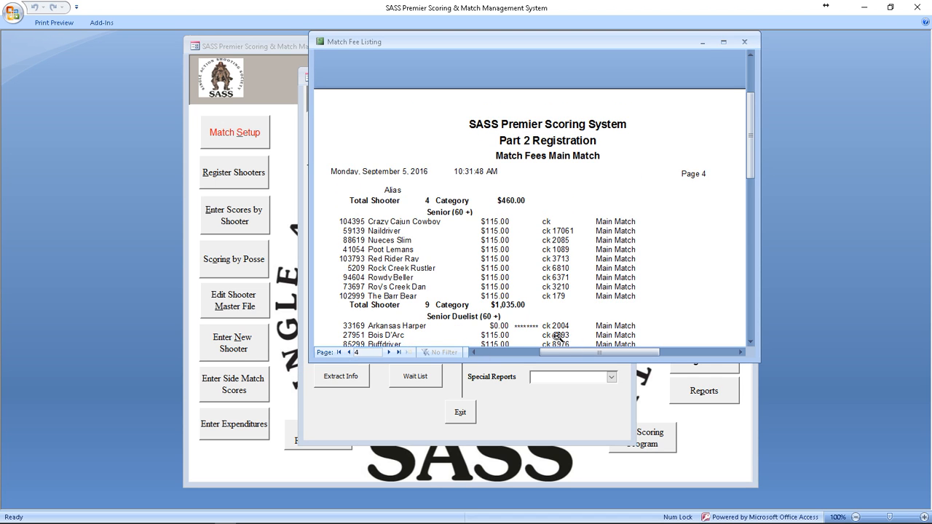
scroll(517, 336, down, 1)
scroll(517, 335, down, 3)
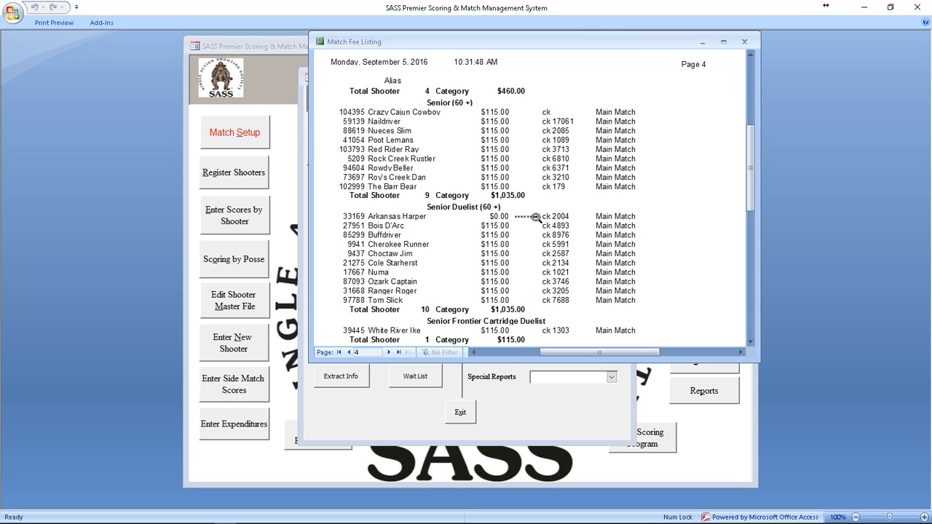
click(349, 352)
scroll(552, 309, down, 9)
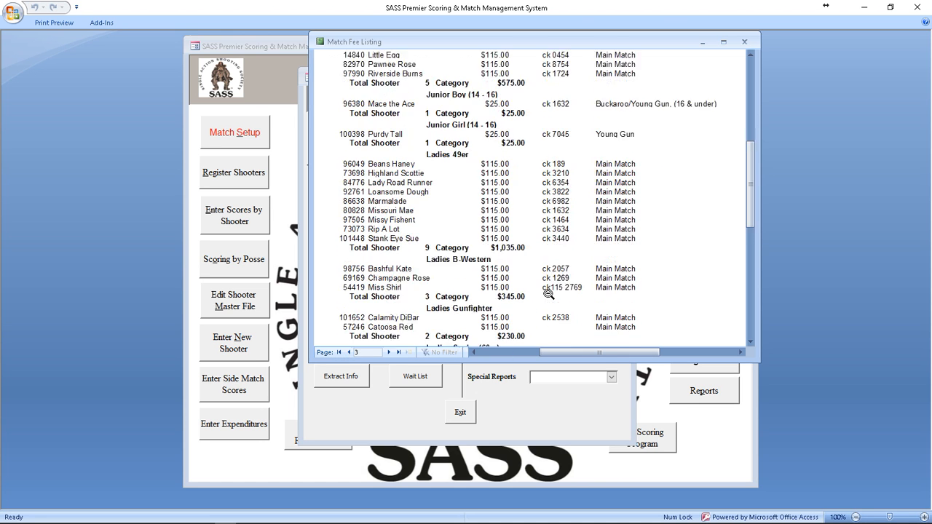
scroll(553, 308, up, 10)
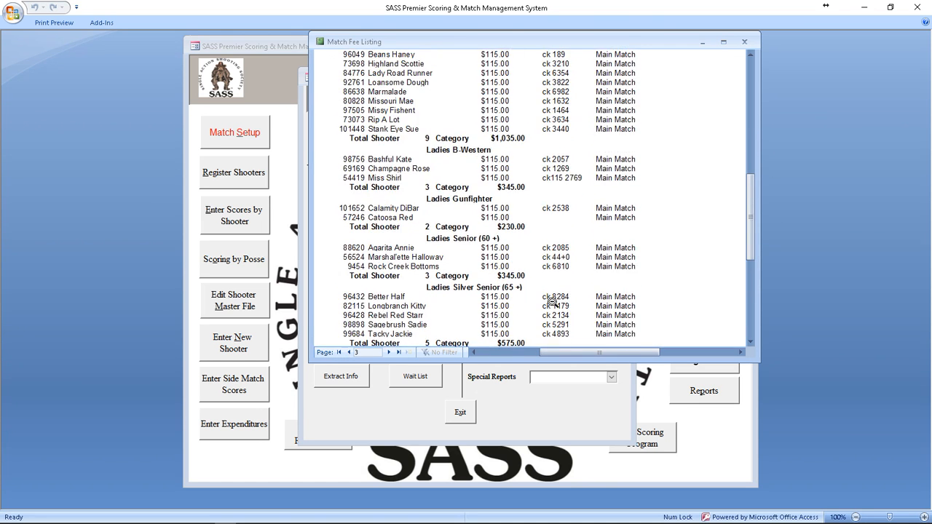
Step: Preview the Main Match shooter category list, declining the PDF/RTF export for now
click(744, 41)
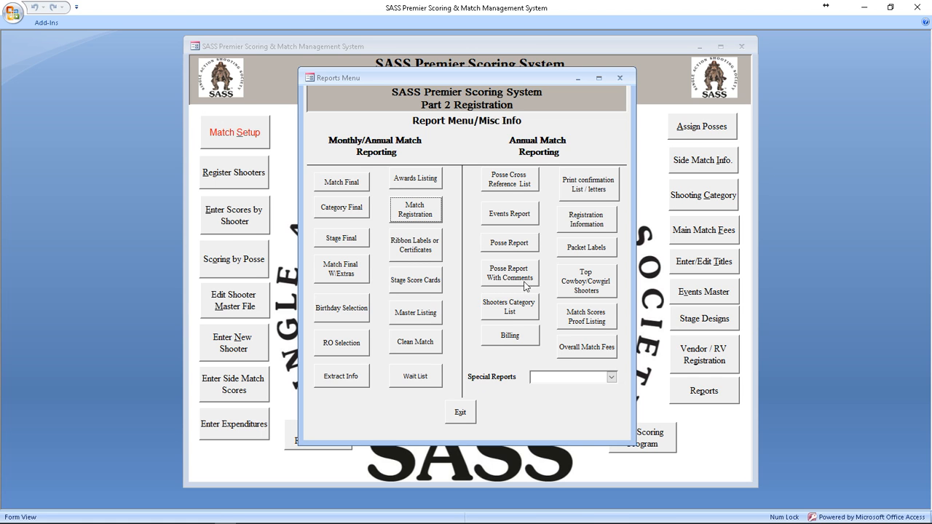
click(510, 308)
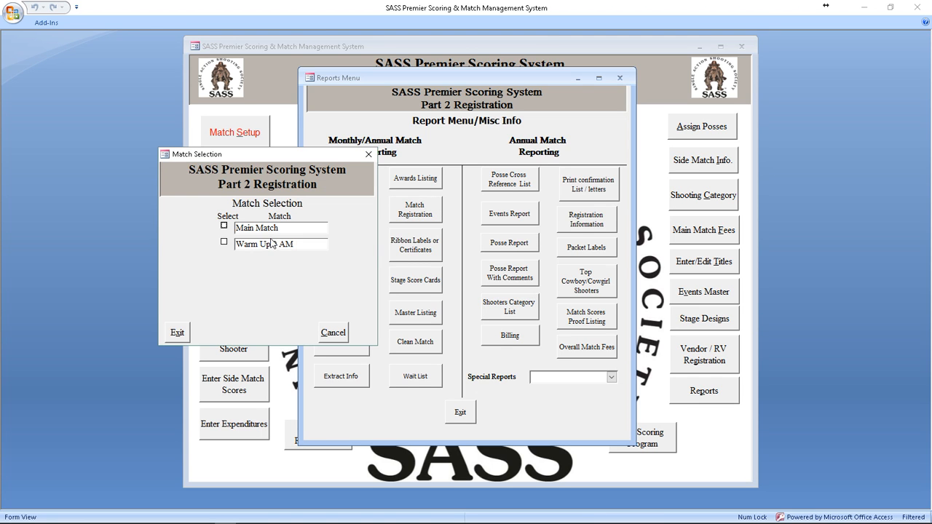
click(258, 230)
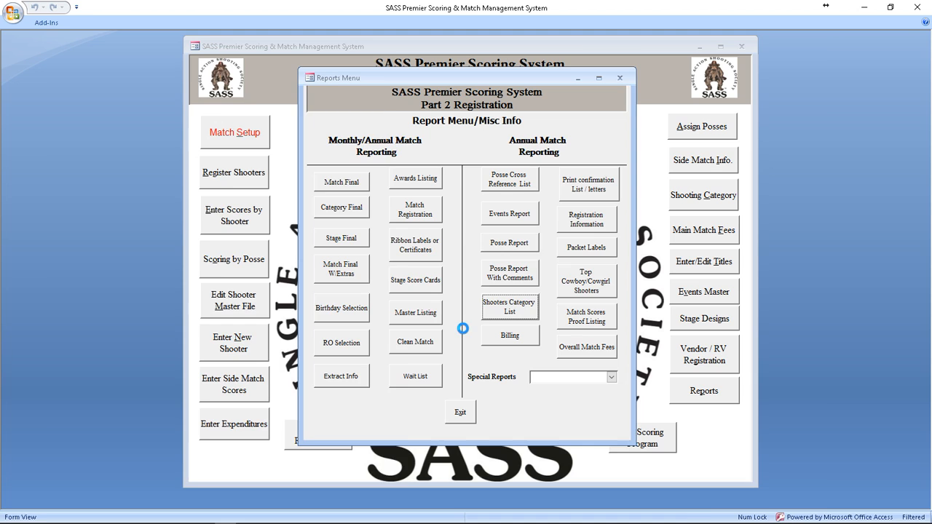
click(568, 304)
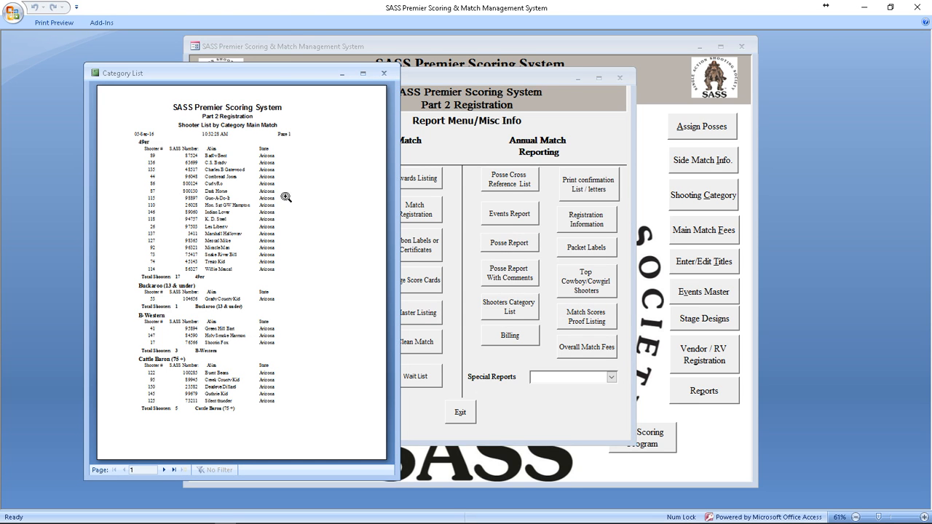
Step: Reopen the Main Match category list preview to bring the PDF/RTF prompt back
drag(278, 73, 284, 72)
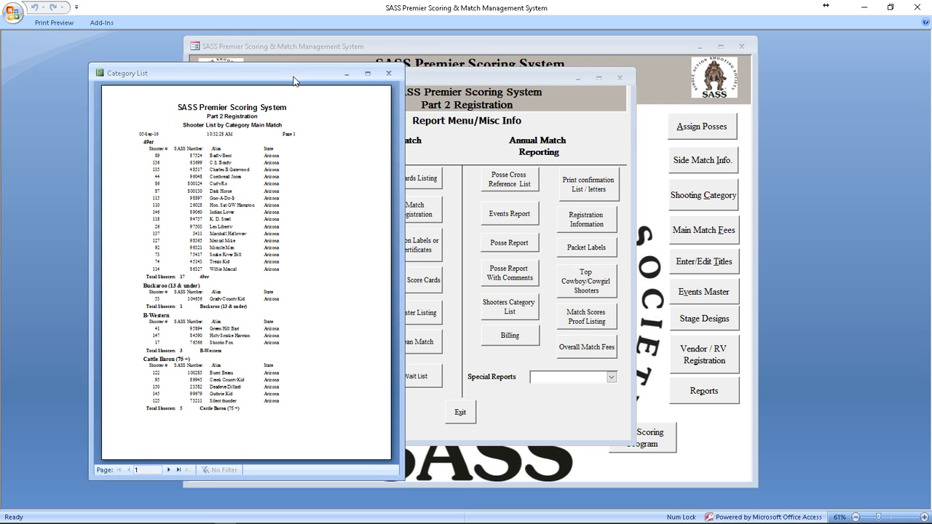
click(388, 73)
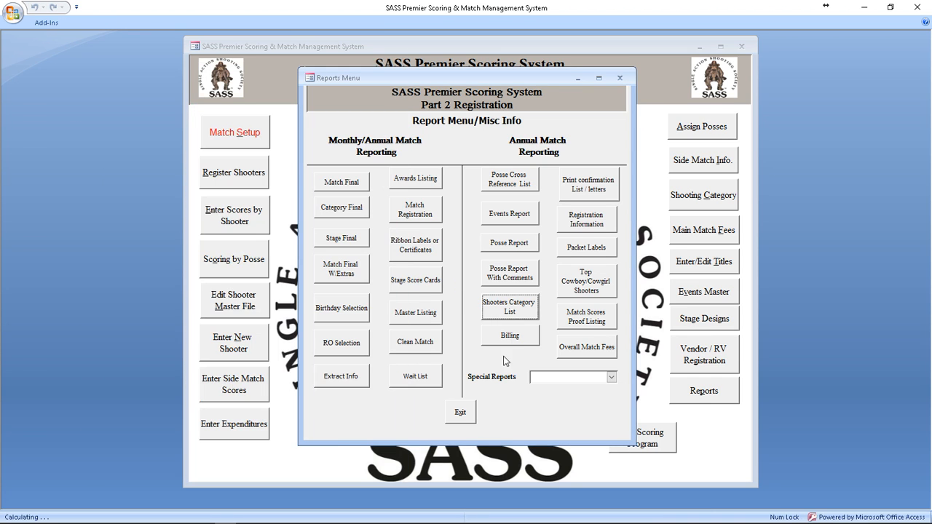
click(512, 313)
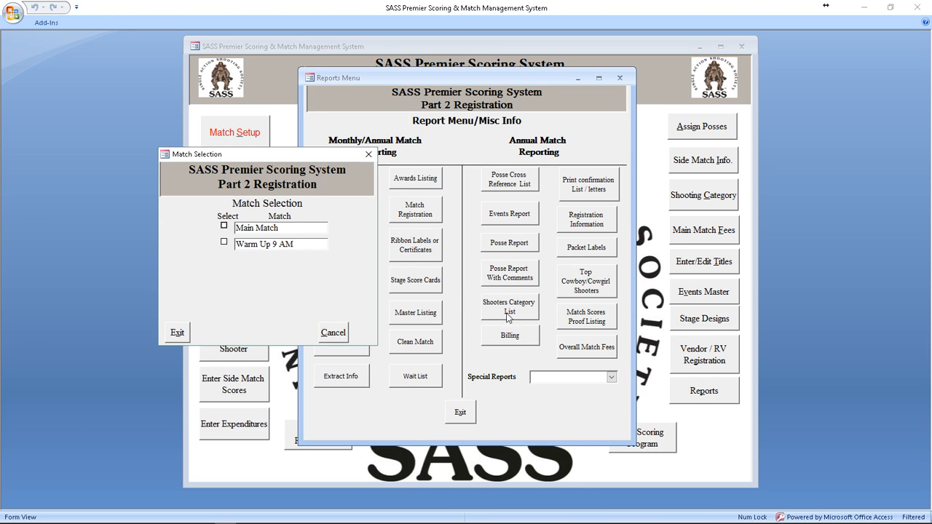
click(280, 229)
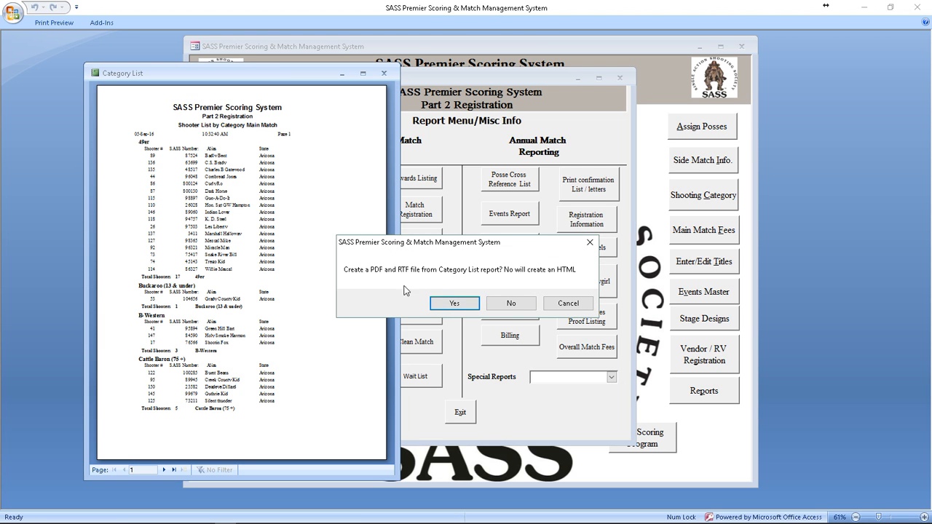
Step: Export the list as Category List Main Match 09242015 PDF and RTF into c:\cowboyextracts
click(454, 303)
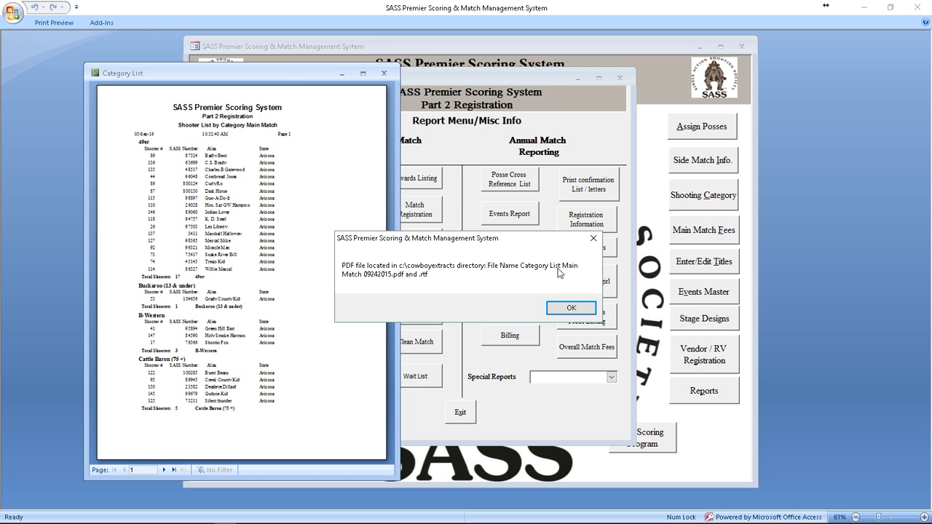
click(580, 313)
Step: Browse to C:\CowboyExtracts in File Explorer and open Category List Main Match 09242015.pdf
mouse_move(247, 523)
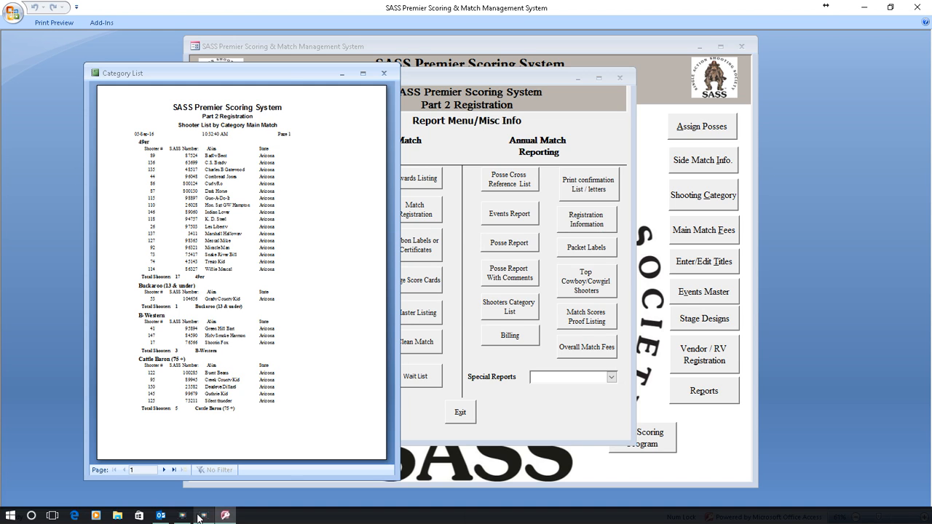
click(120, 516)
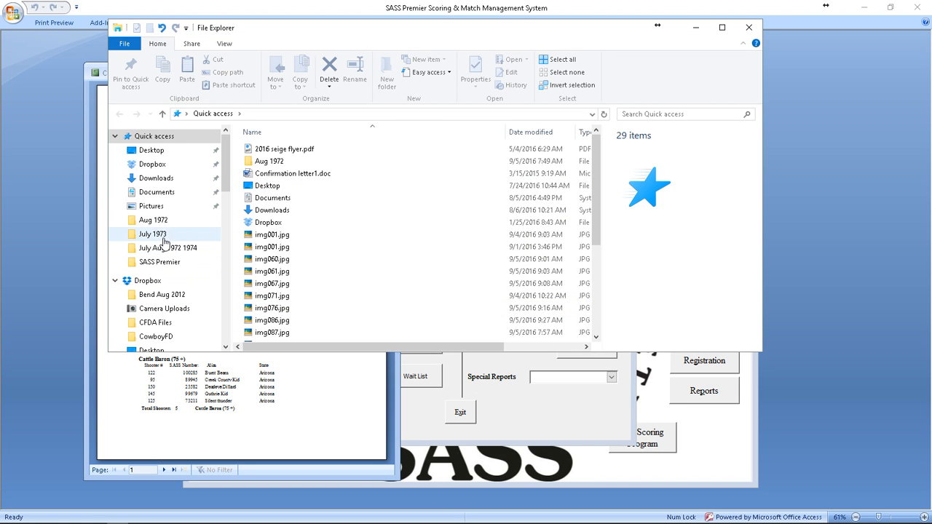
drag(227, 185, 217, 292)
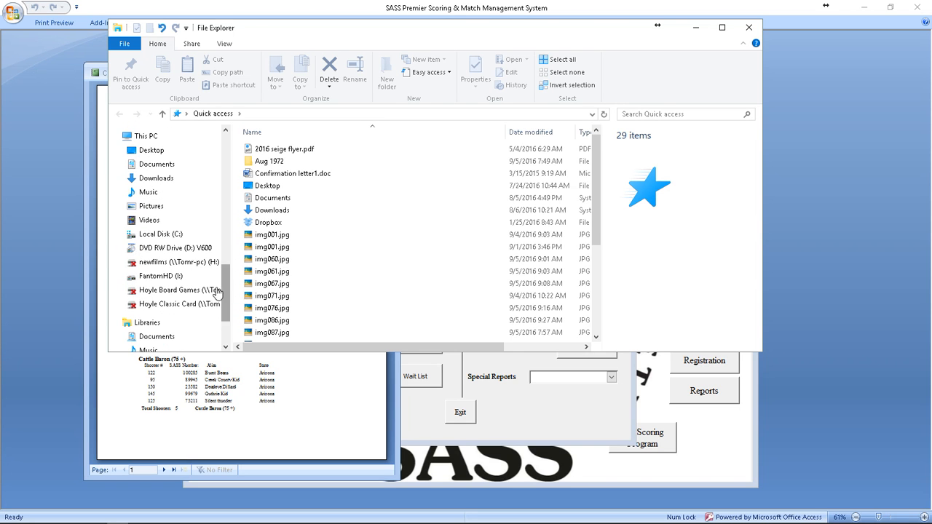
scroll(145, 237, up, 10)
click(155, 234)
drag(222, 184, 207, 300)
scroll(167, 173, up, 1)
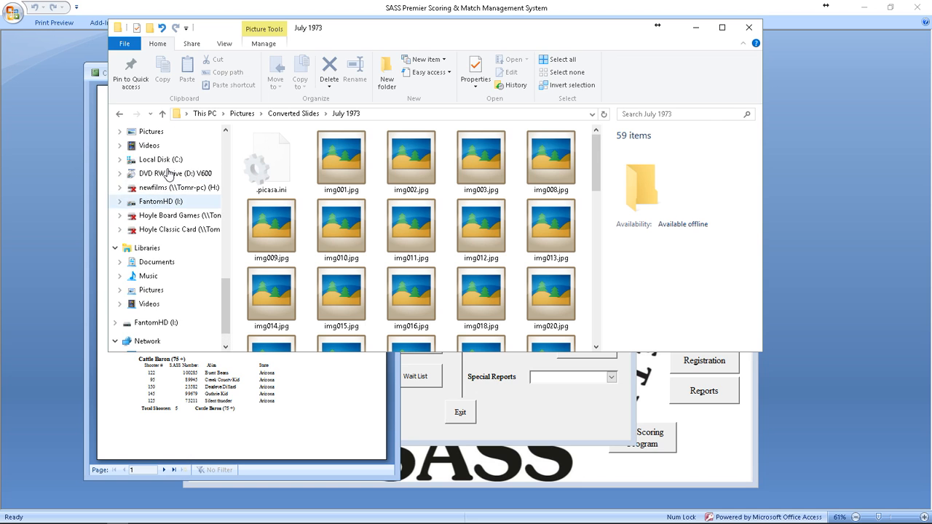
click(169, 162)
scroll(295, 255, down, 5)
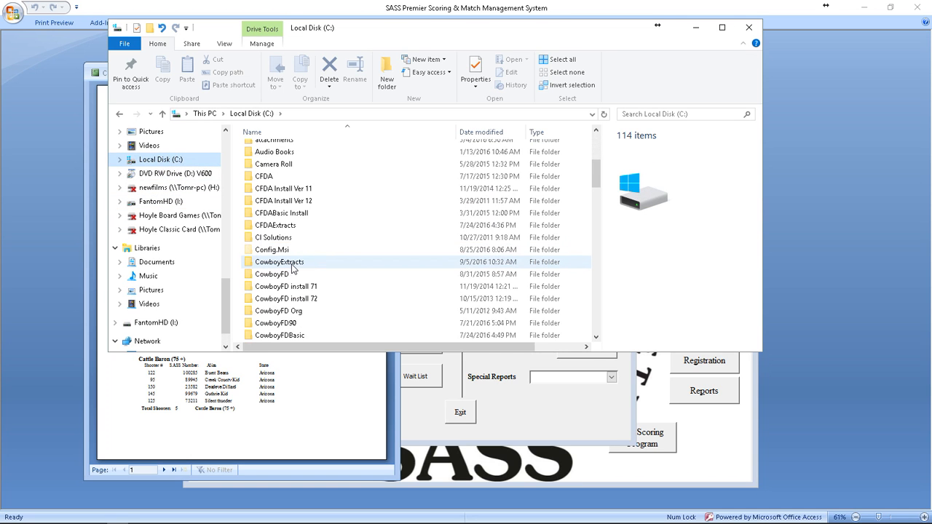
double_click(292, 263)
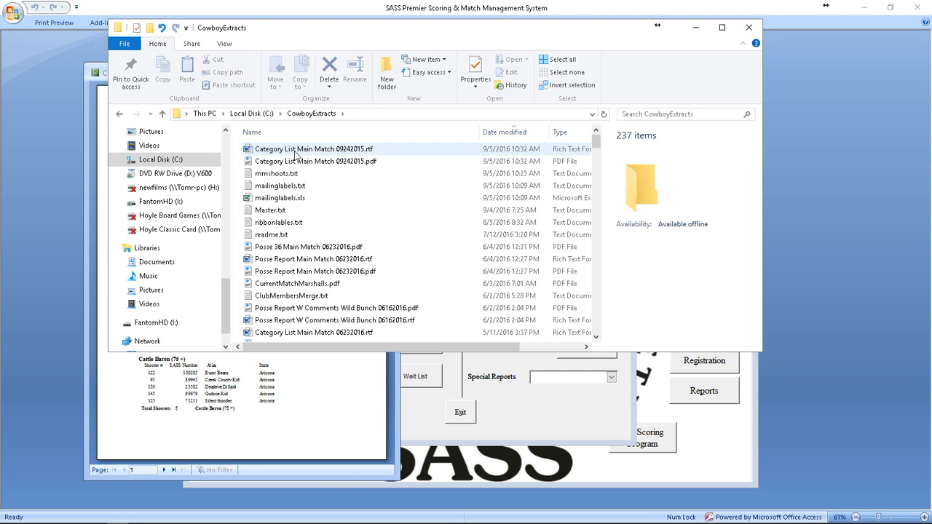
click(307, 164)
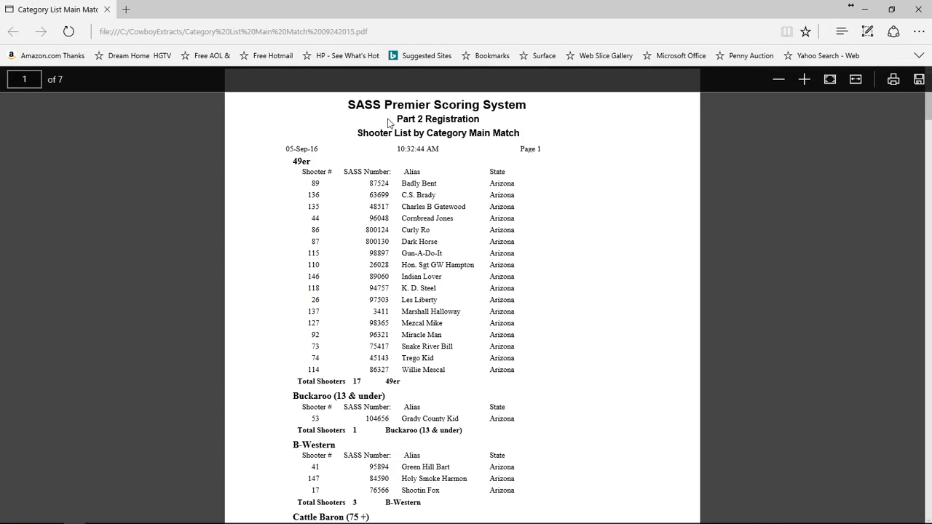
Step: Read through all seven pages of the category list PDF, return to page 1, and close Edge
scroll(514, 357, down, 20)
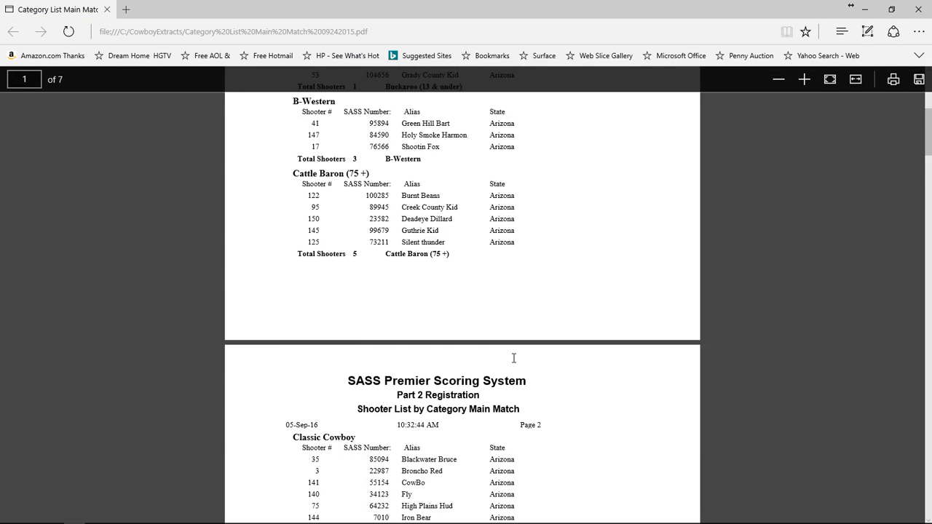
scroll(501, 398, down, 15)
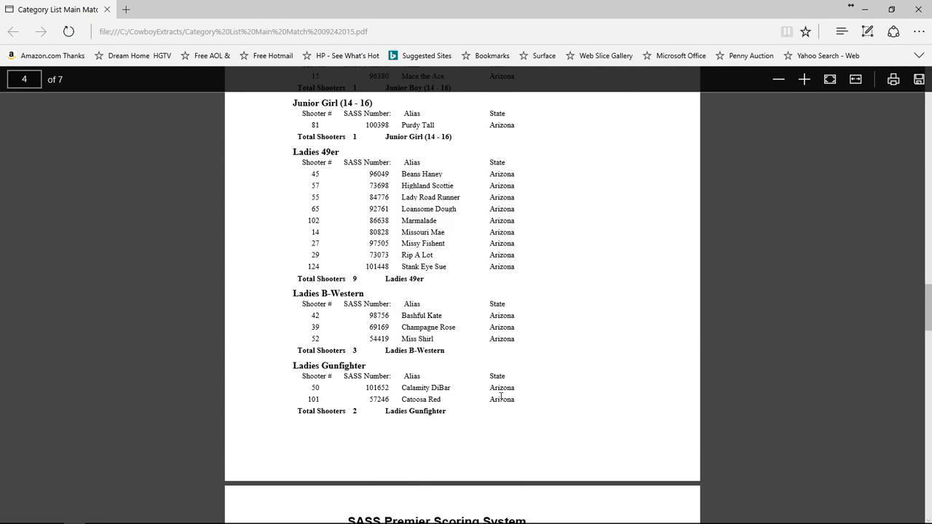
scroll(499, 408, down, 3)
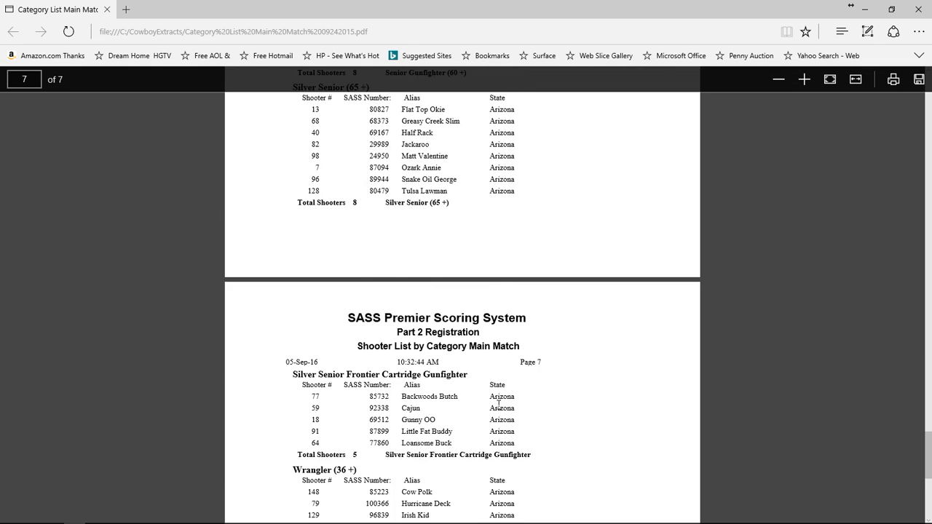
scroll(499, 403, down, 3)
scroll(500, 410, up, 20)
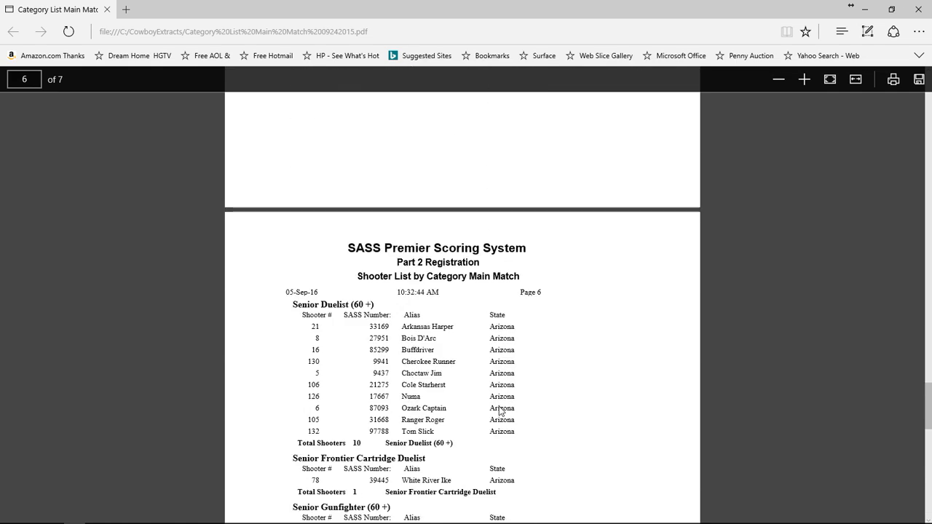
scroll(500, 410, up, 20)
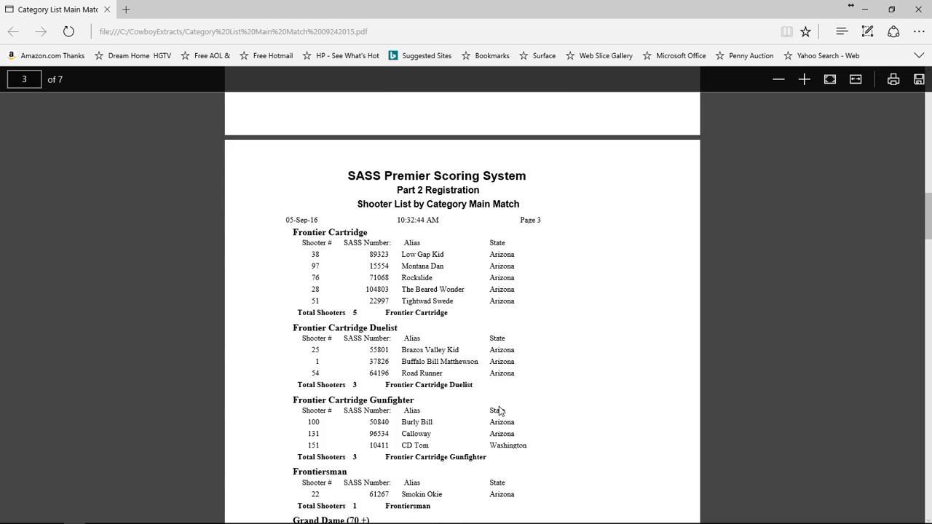
scroll(499, 410, up, 7)
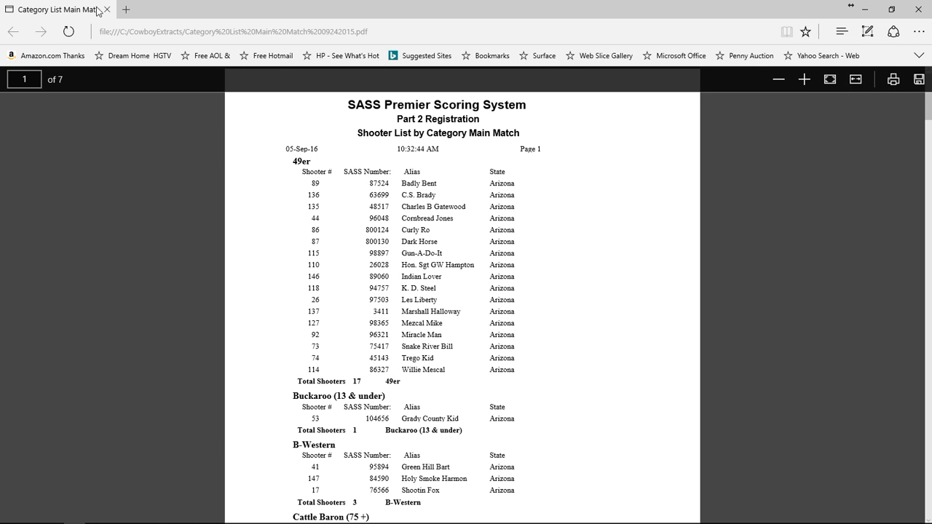
click(918, 10)
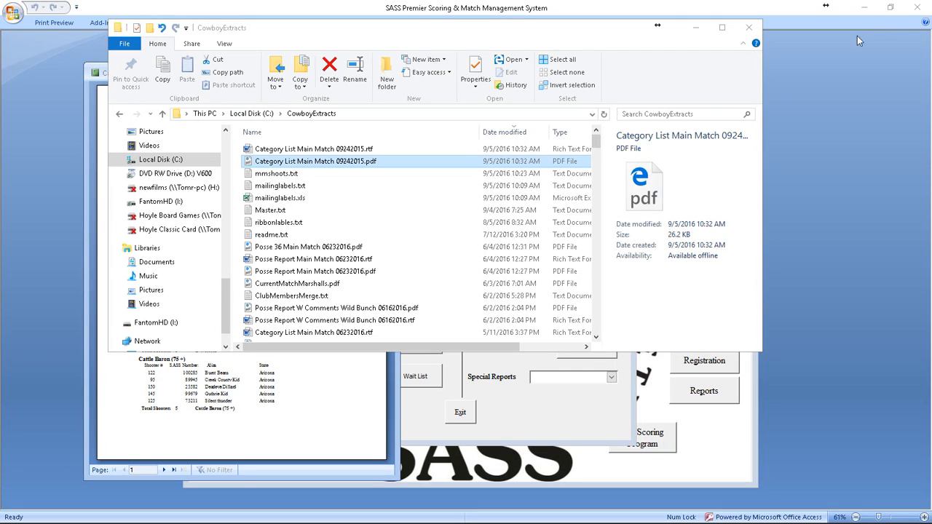
Step: Close the CowboyExtracts folder, the Category List preview and the Reports Menu
click(748, 27)
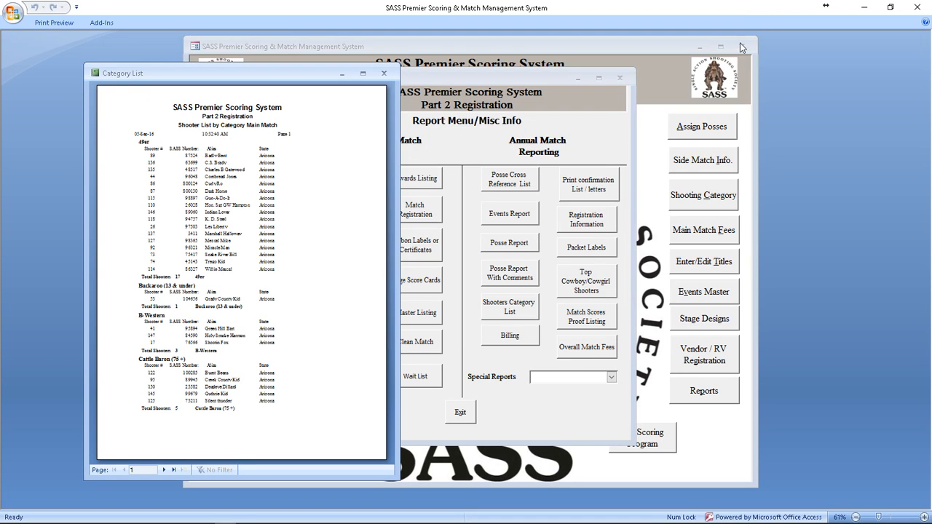
click(383, 74)
click(458, 418)
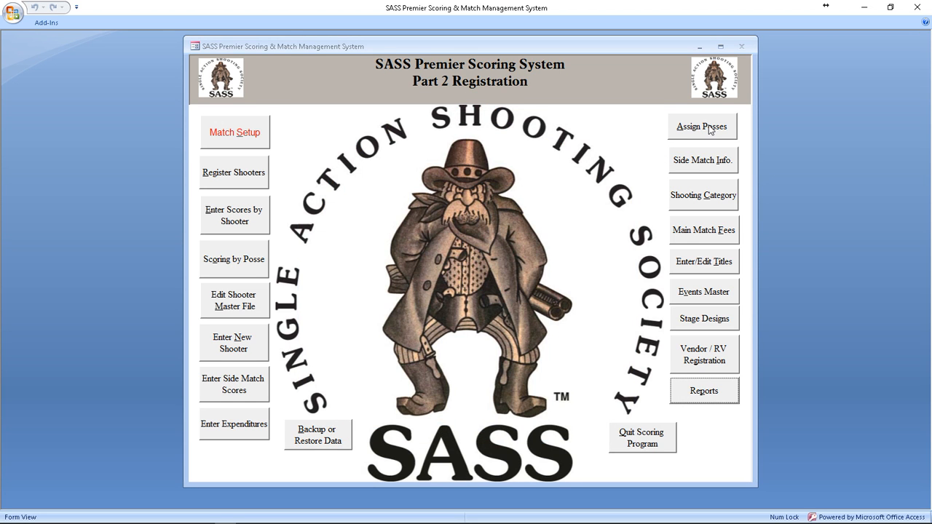
Step: View the Main Match Posse Assignment list of 150 shooters, then exit it
click(708, 128)
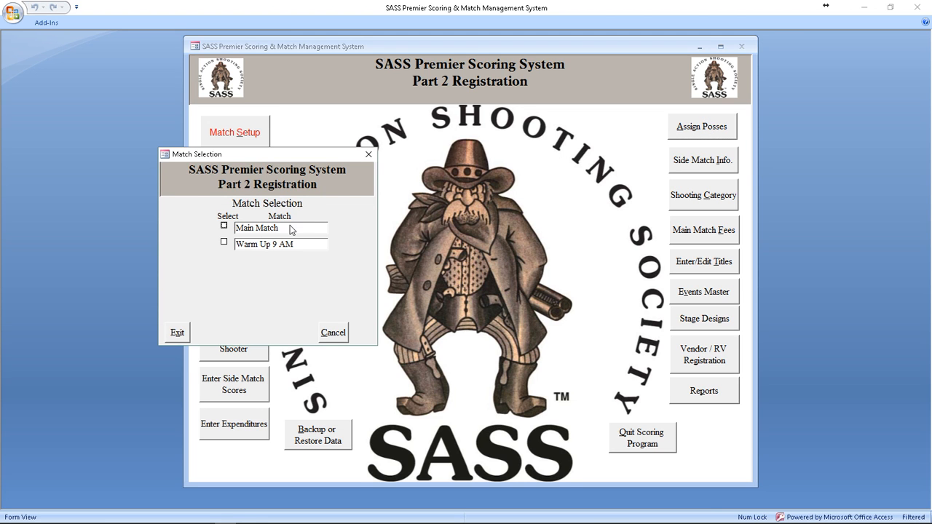
click(293, 229)
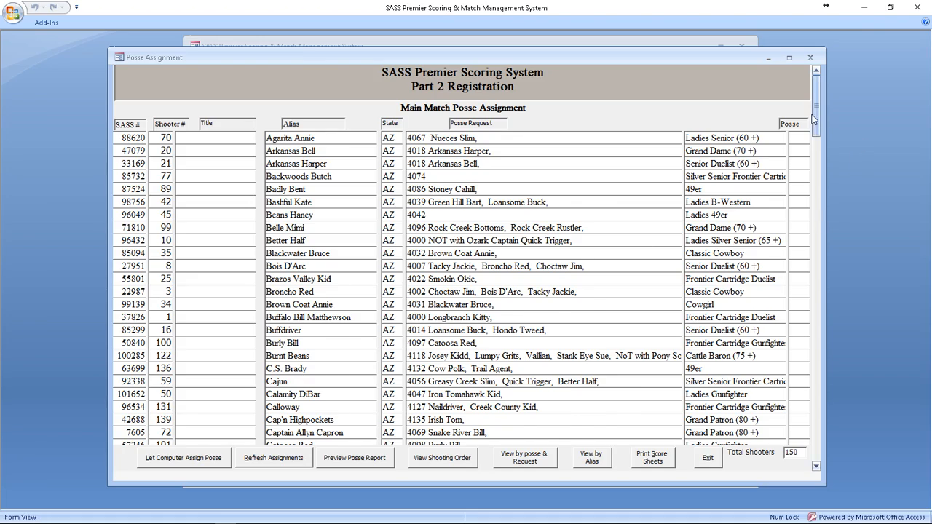
mouse_move(815, 116)
mouse_down()
mouse_move(836, 466)
mouse_move(817, 103)
mouse_up()
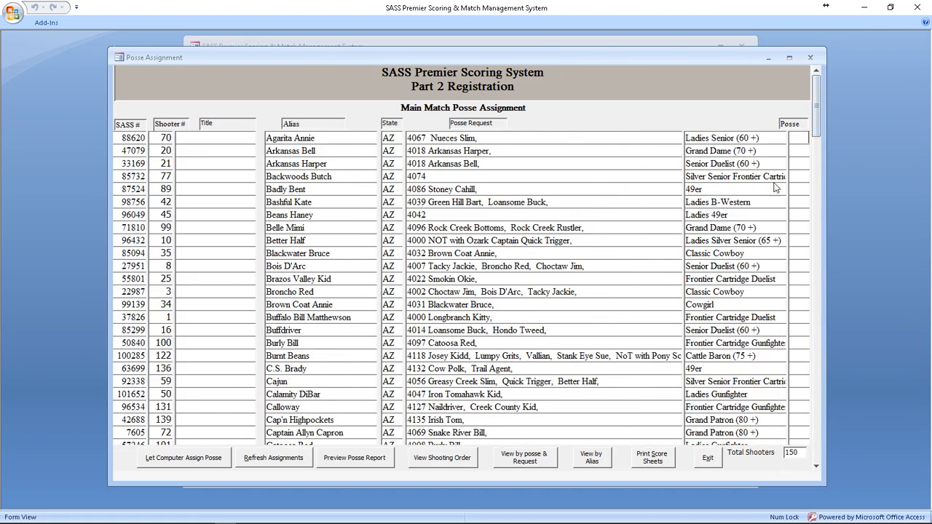
click(708, 460)
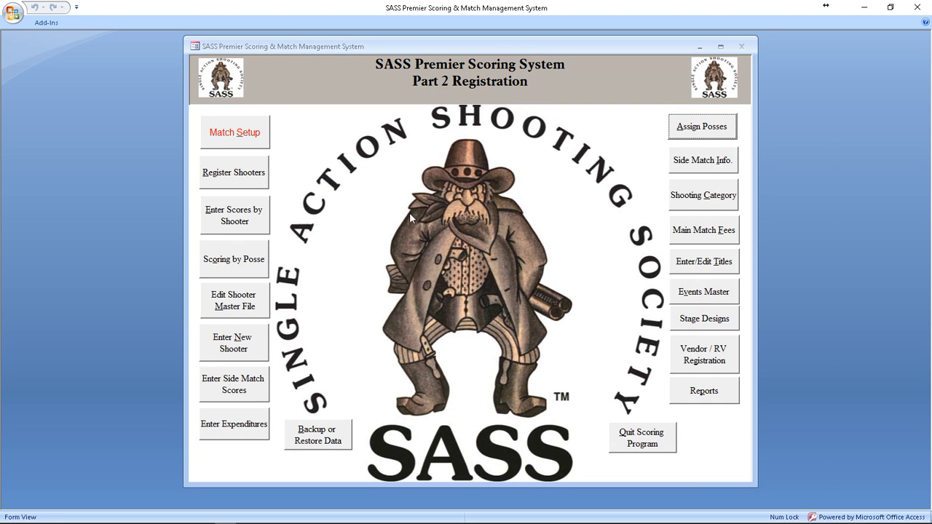